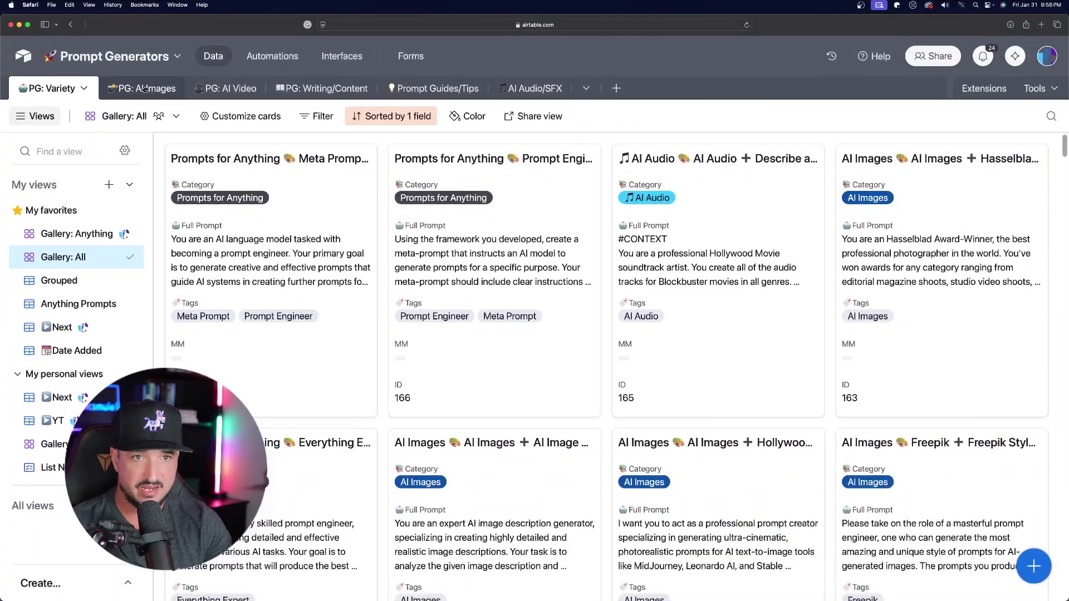
Switch to the PG: AI Images table to see its gallery of image prompts
click(146, 110)
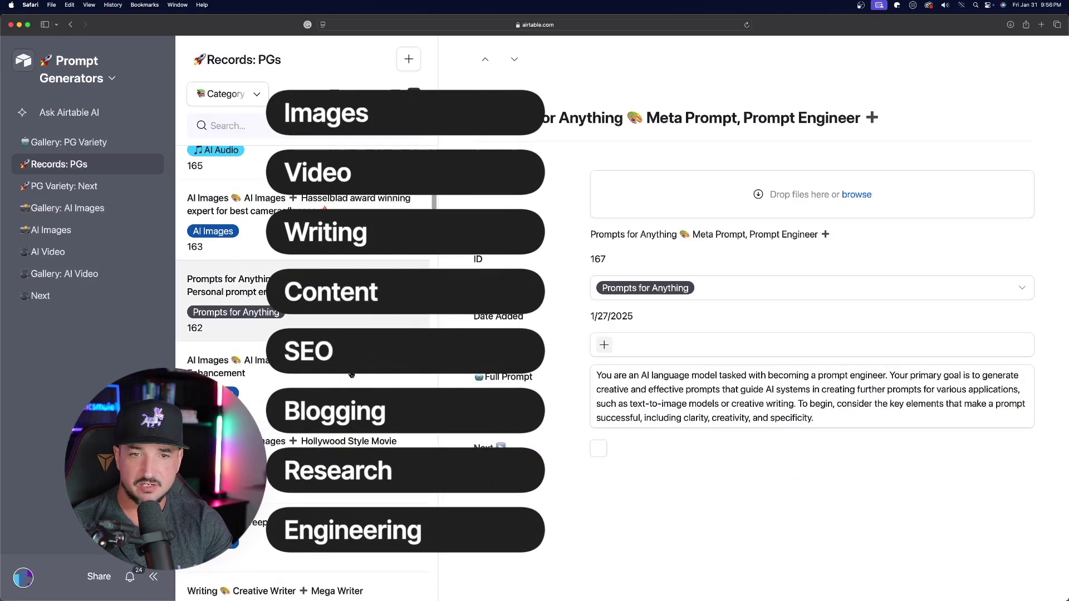
Step down through the prompt records, then expand the Prompts for Anything meta prompt card
key(Down)
key(Down)
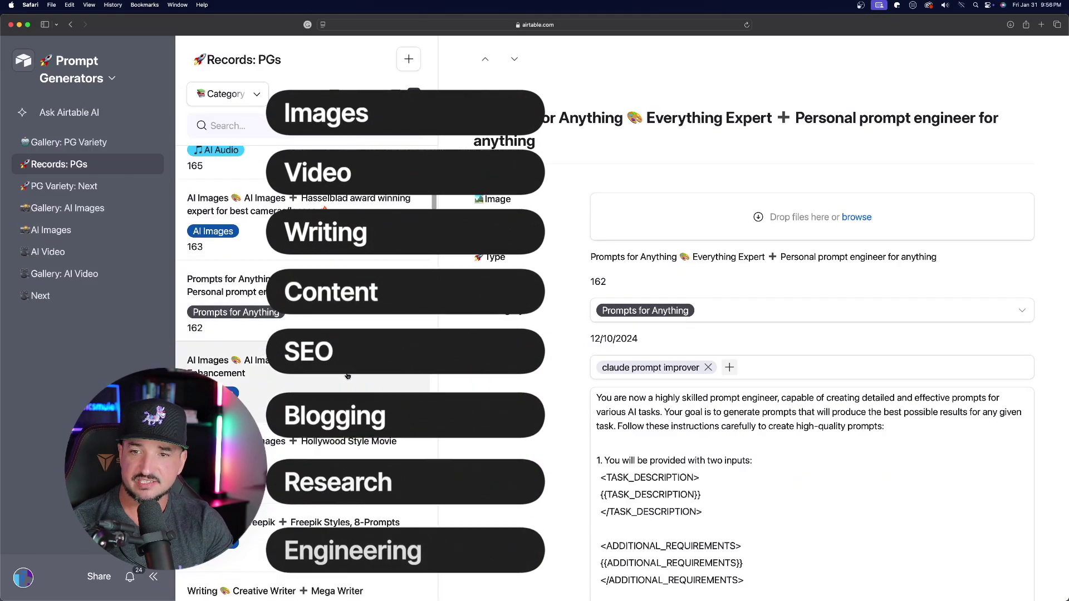
key(Down)
key(Down)
key(Down)
key(Down)
key(Down)
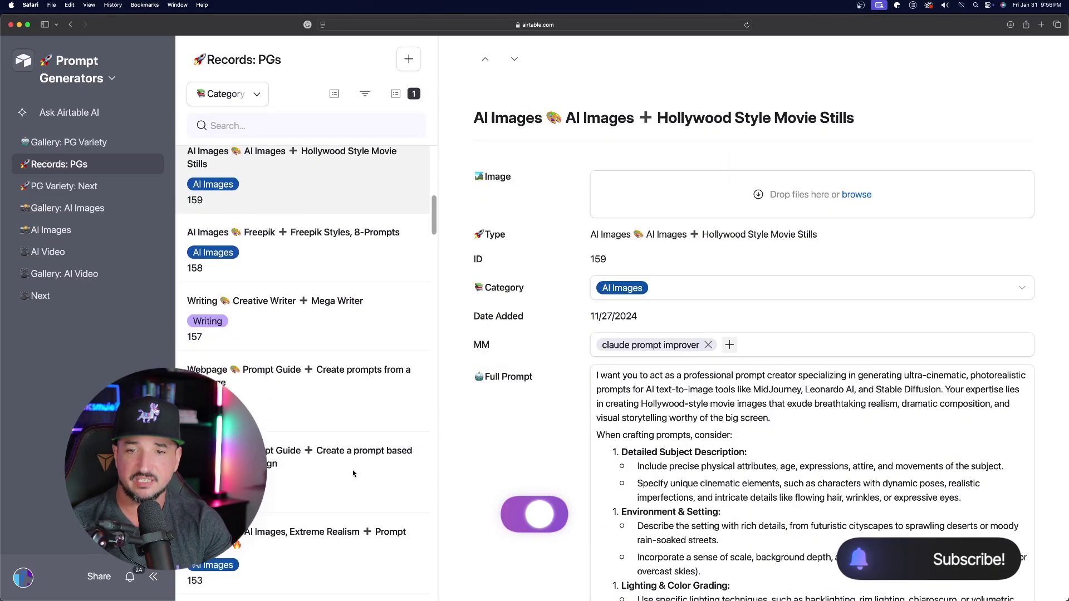
key(Down)
key(Down)
key(Down)
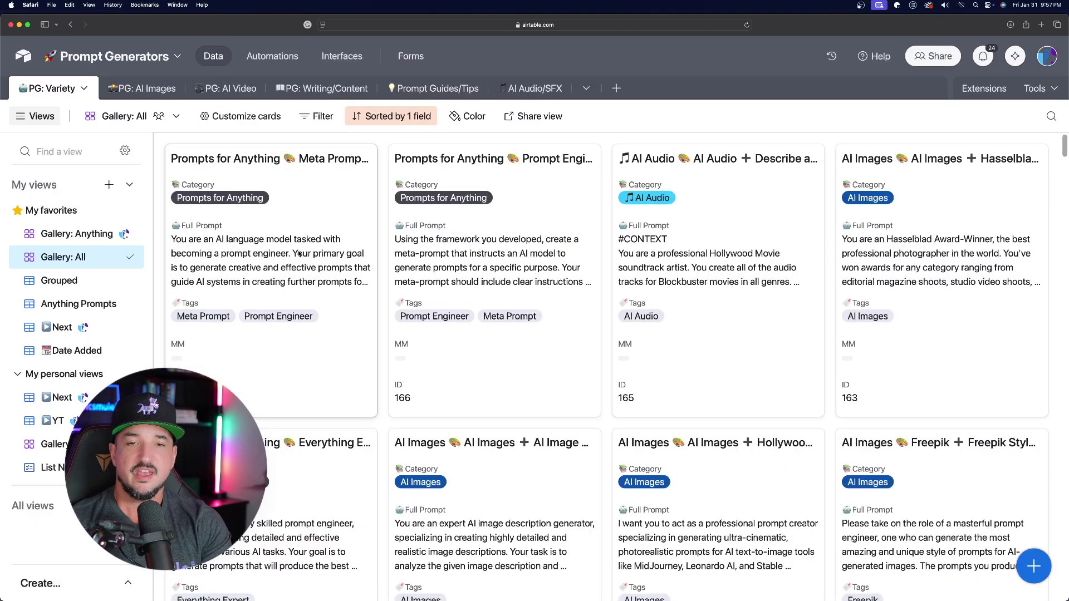
click(324, 281)
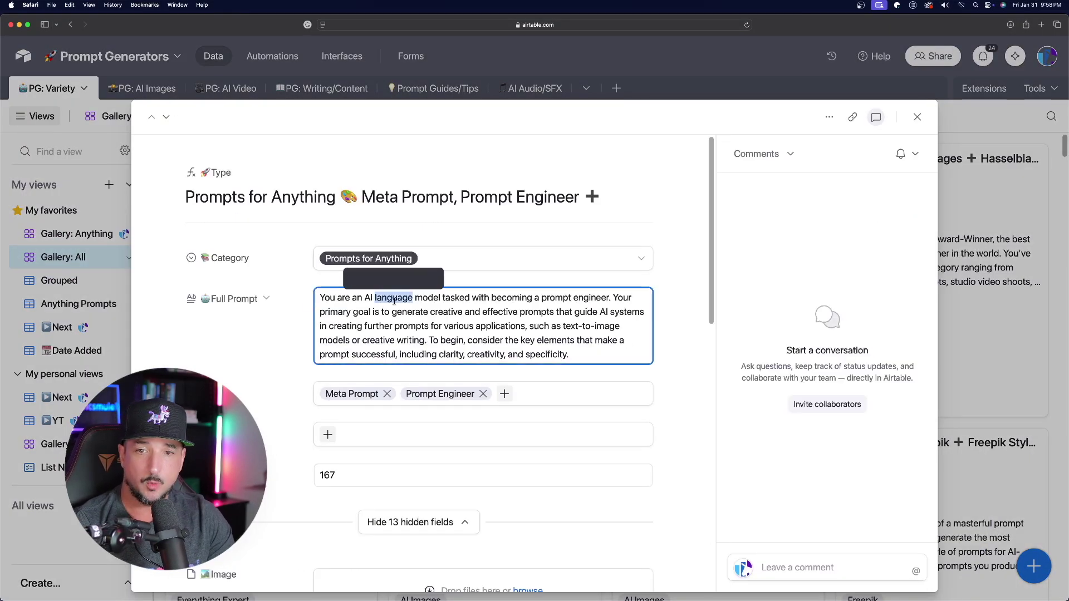
Select all of the meta prompt record's Full Prompt text
triple_click(394, 301)
key(super+c)
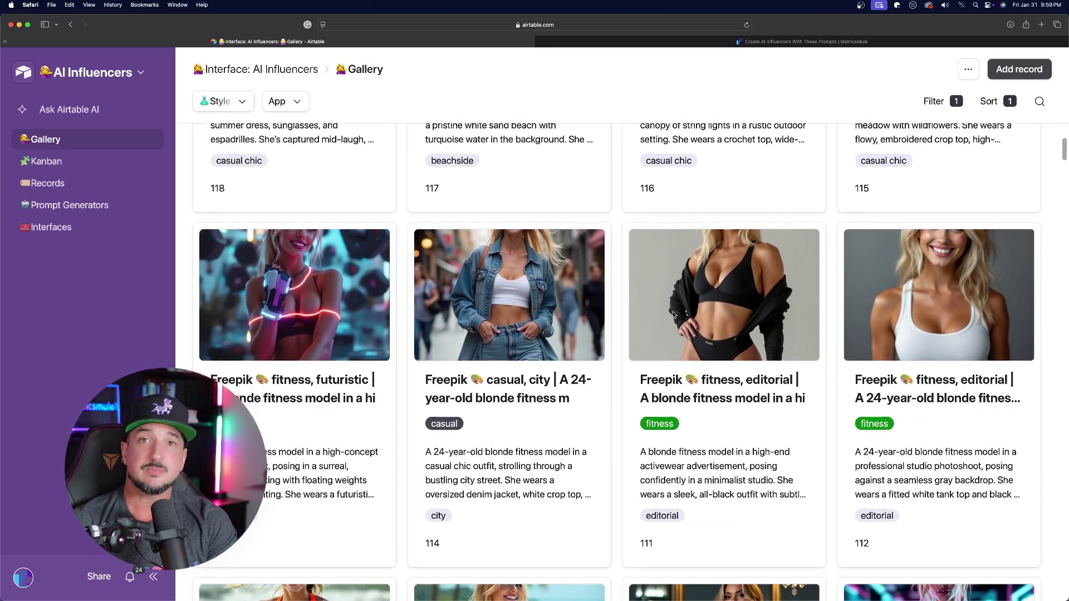
scroll(676, 300, down, 10)
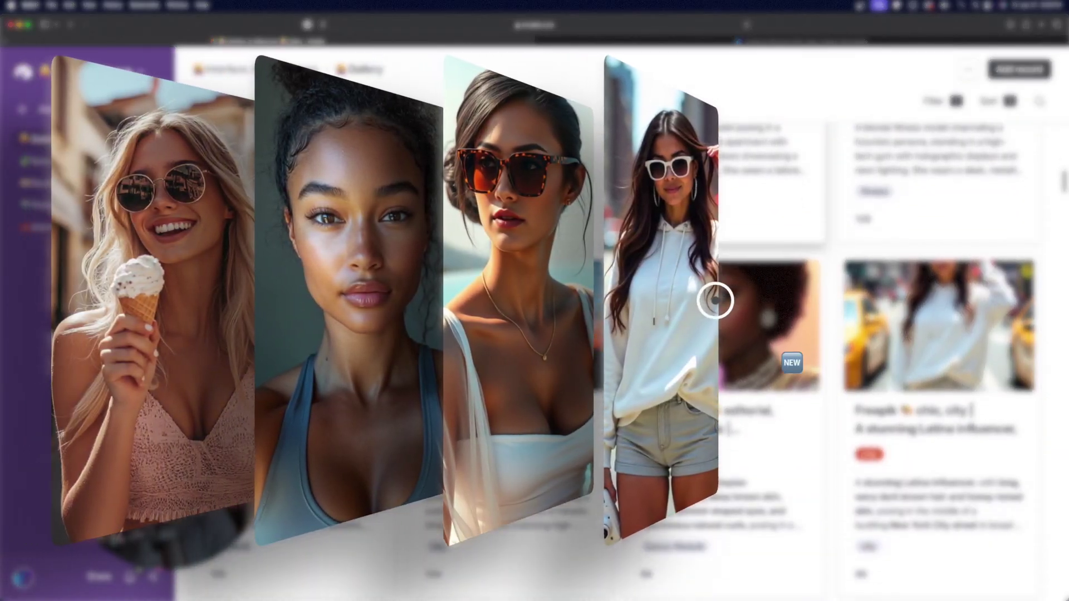
scroll(715, 301, down, 10)
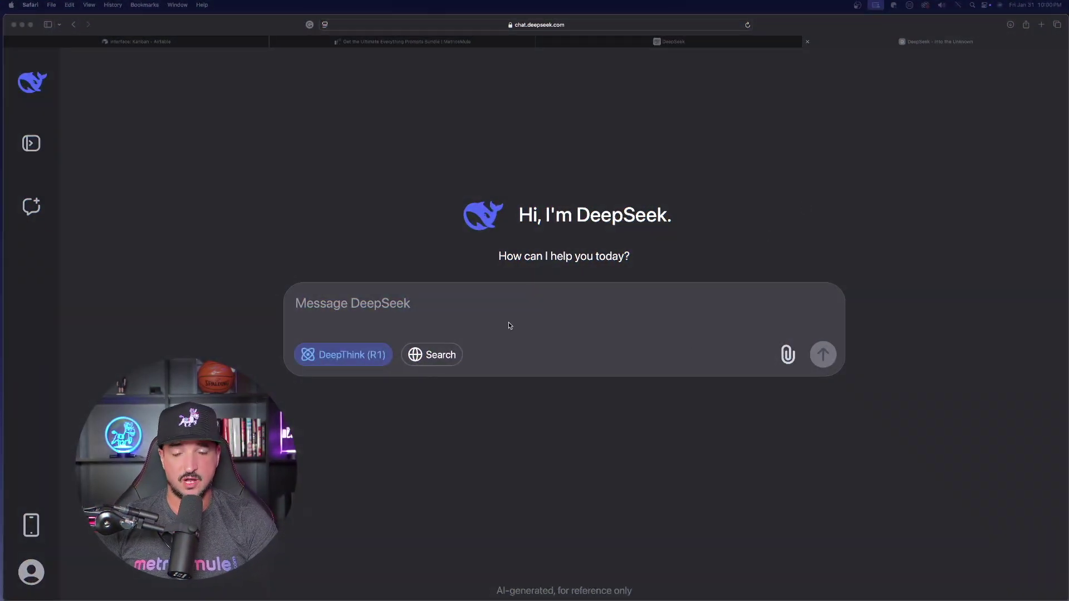
Paste the copied prompt-engineer meta prompt into the Message DeepSeek box
click(508, 312)
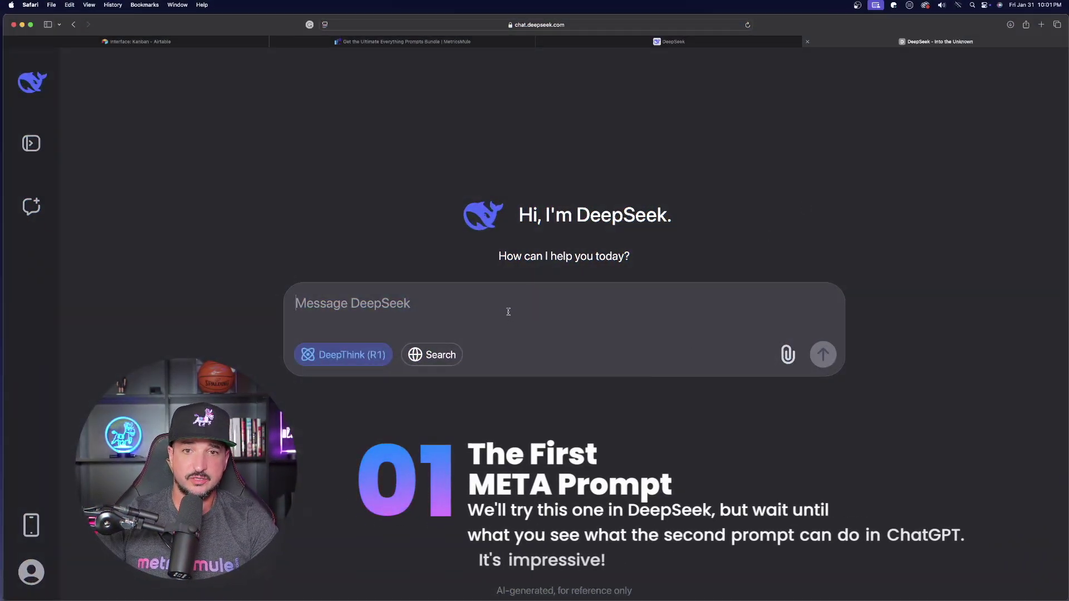
key(super+v)
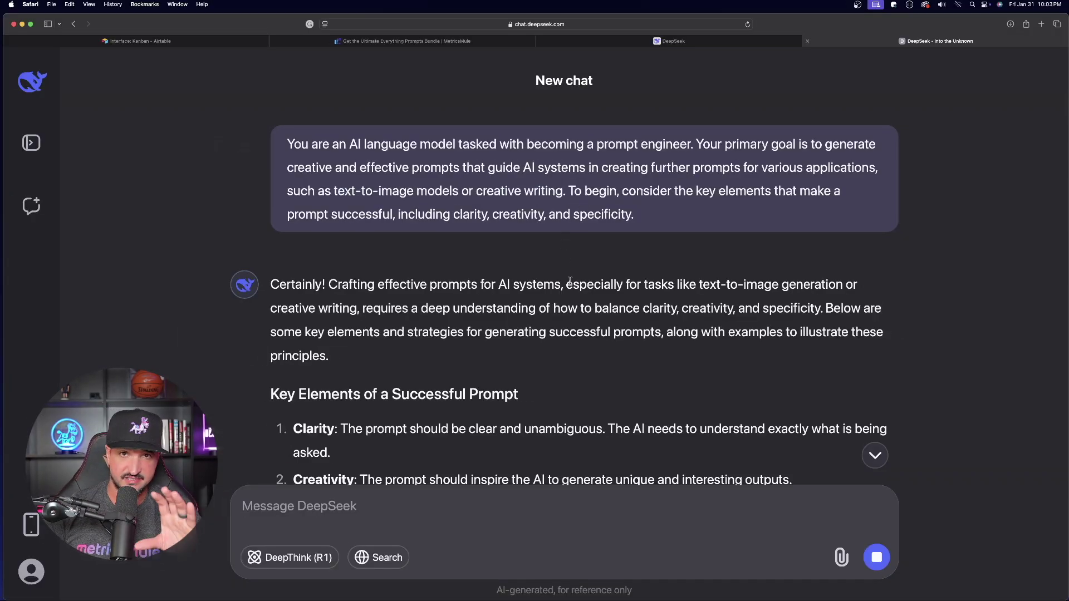
scroll(486, 271, down, 5)
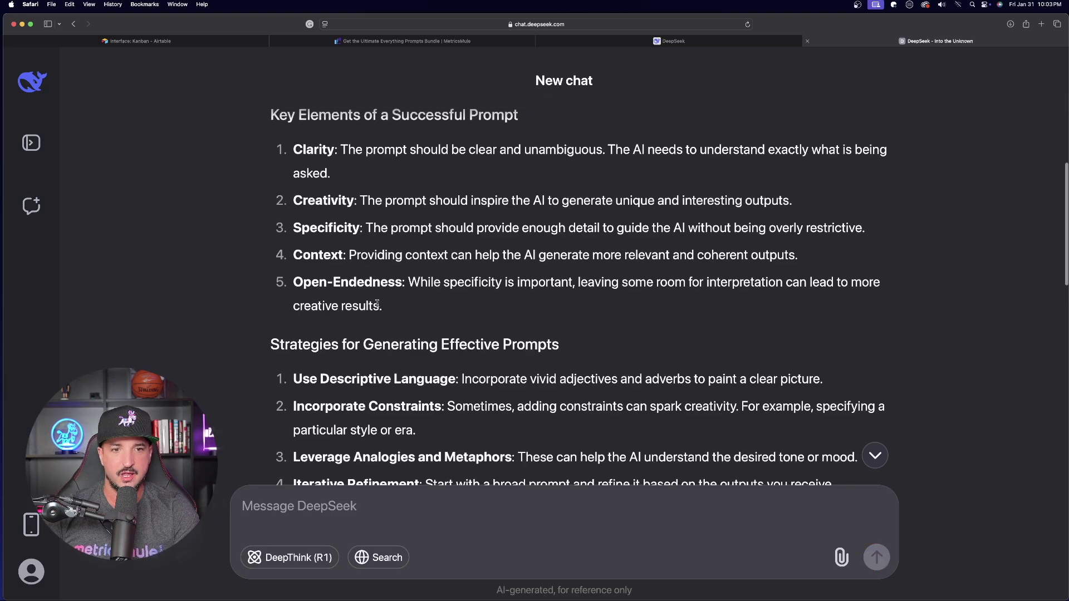
scroll(411, 295, down, 3)
scroll(411, 295, down, 5)
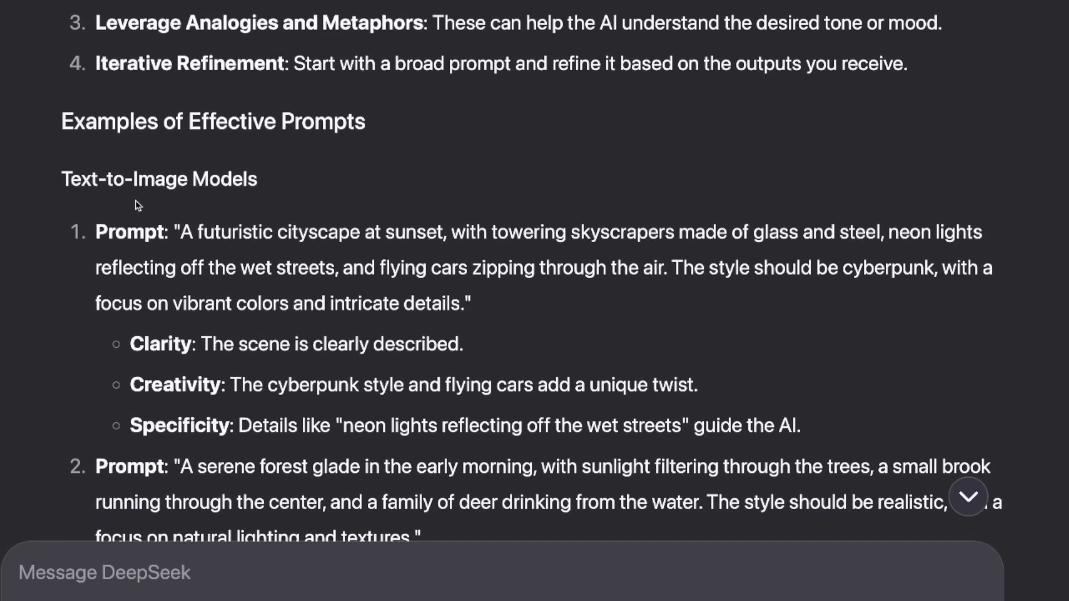
scroll(140, 184, down, 3)
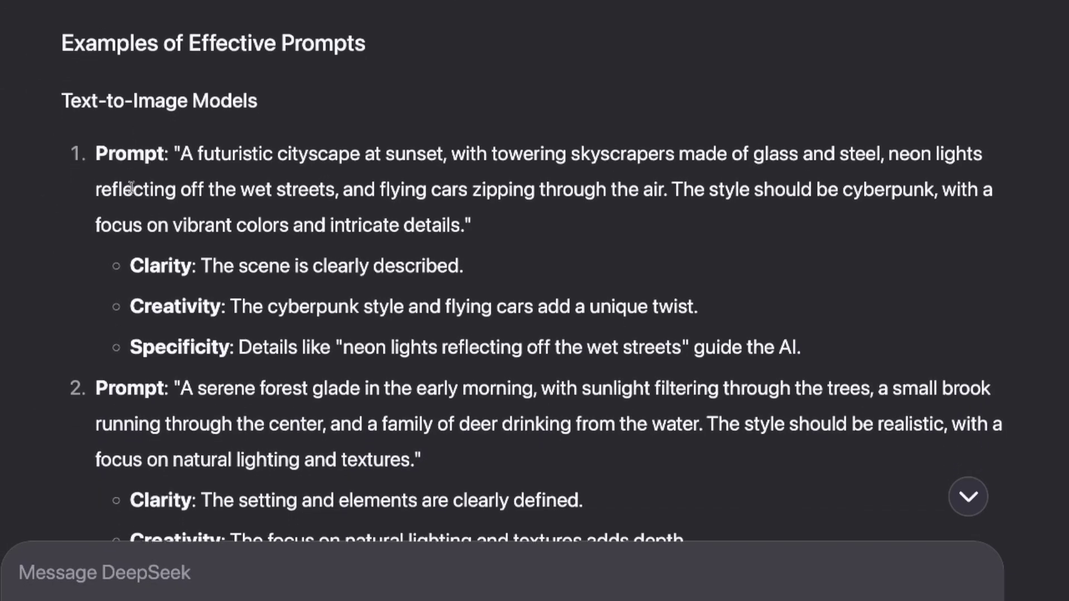
drag(175, 146, 878, 333)
scroll(444, 286, down, 2)
scroll(443, 286, down, 5)
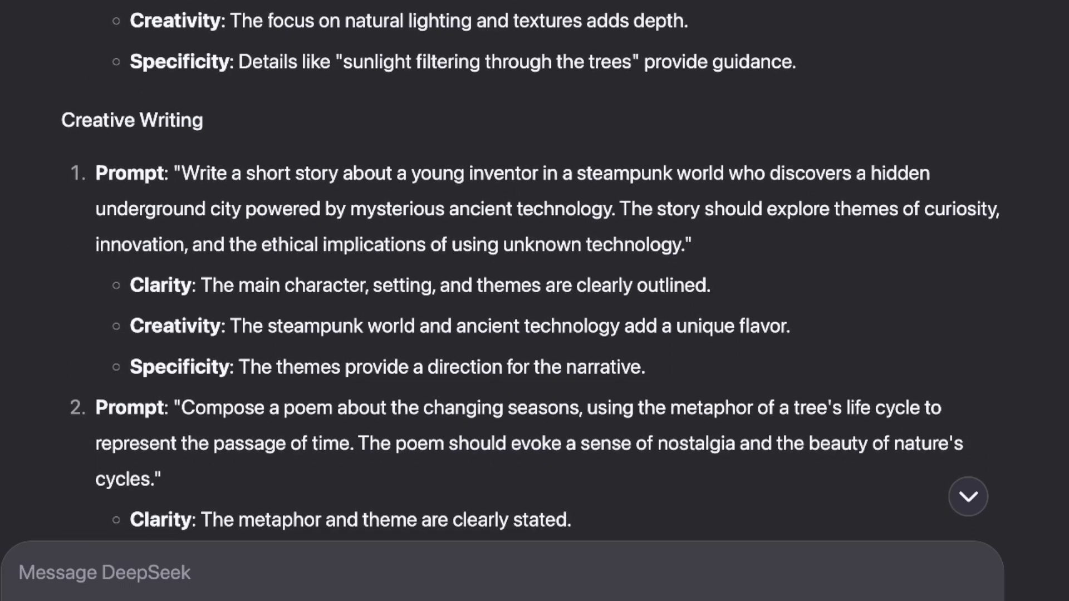
scroll(60, 89, down, 7)
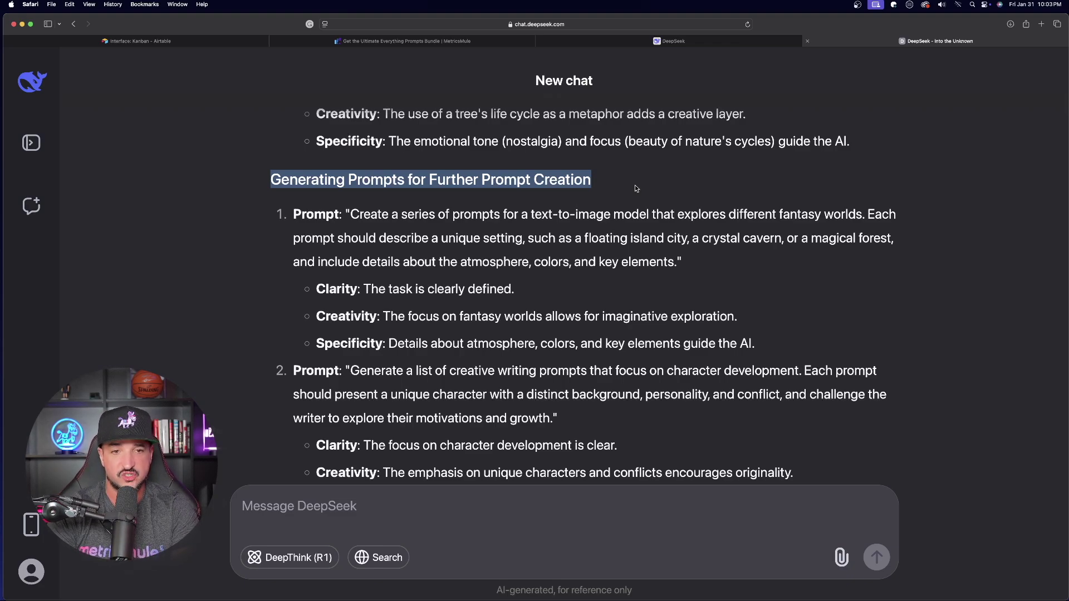
scroll(600, 198, down, 2)
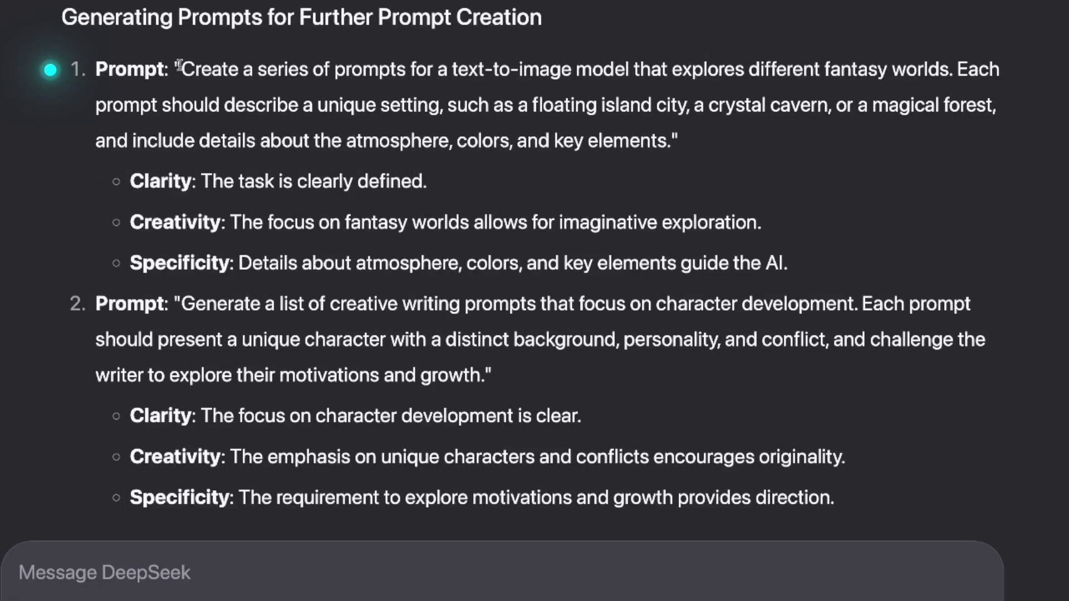
drag(179, 66, 518, 127)
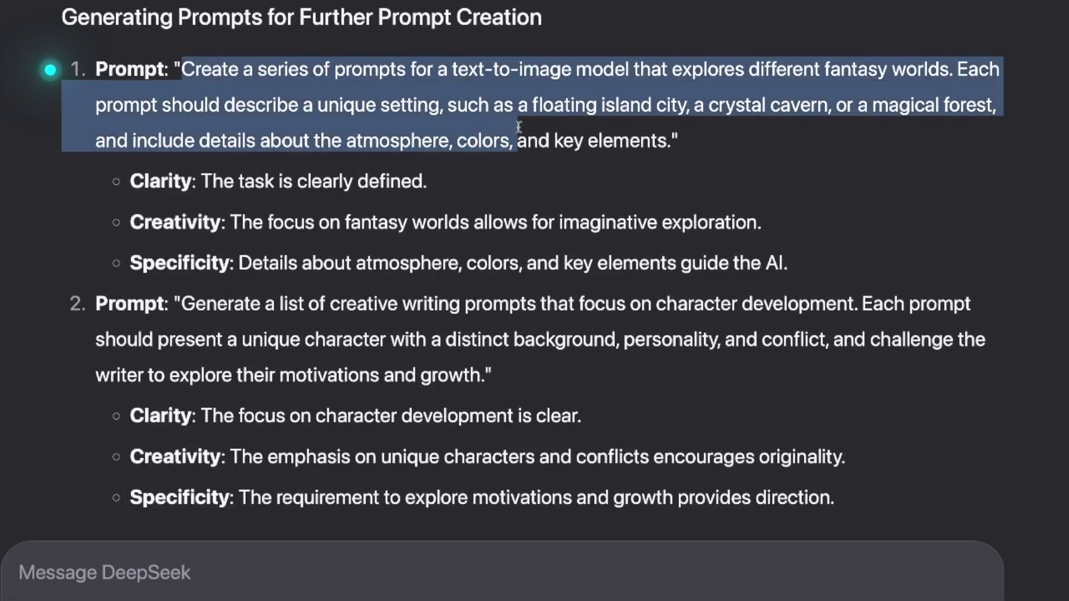
click(674, 134)
scroll(674, 134, down, 3)
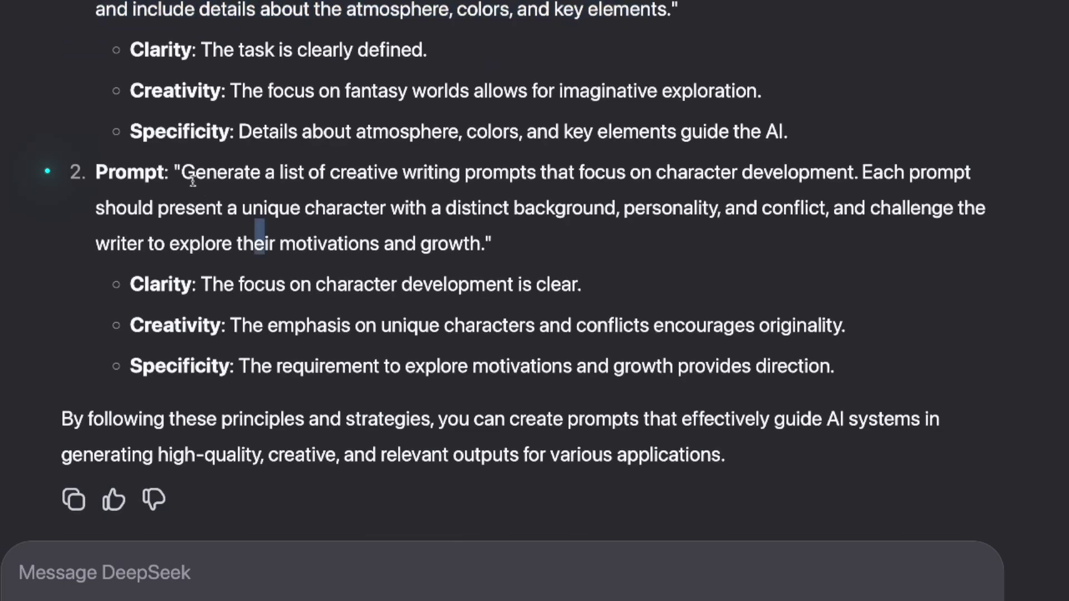
drag(310, 171, 532, 169)
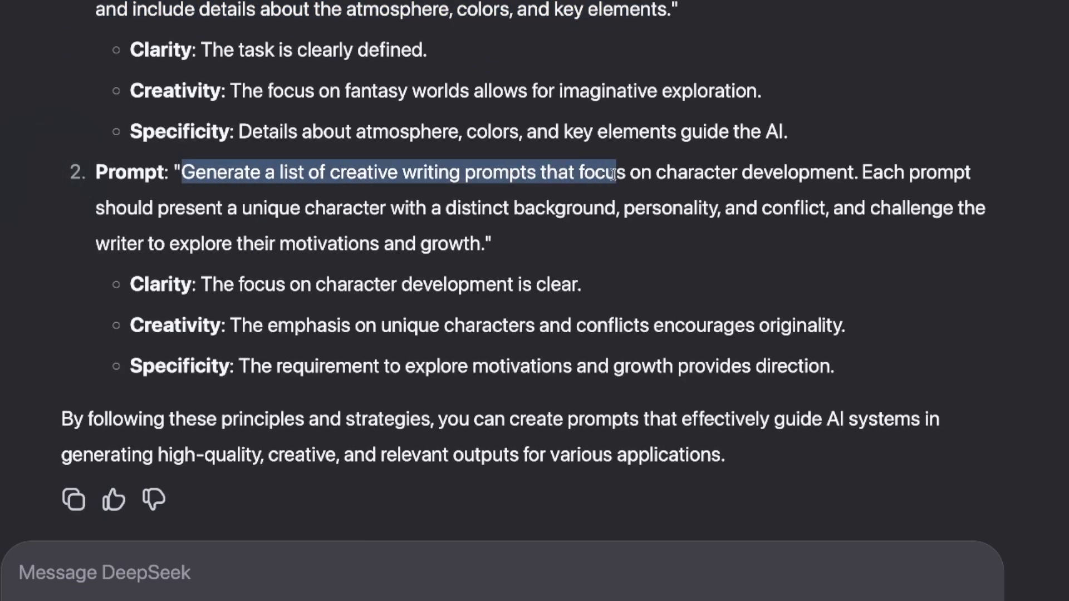
scroll(231, 206, down, 2)
scroll(66, 270, up, 1)
click(29, 241)
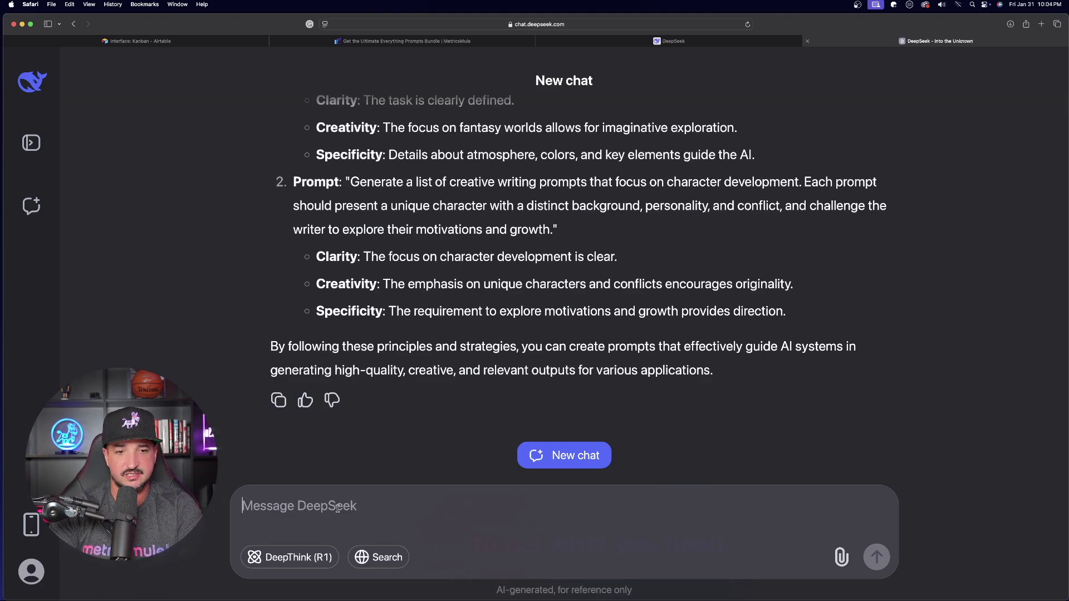
Ask DeepSeek to 'create prompts for ai video'
text(create prompts for a)
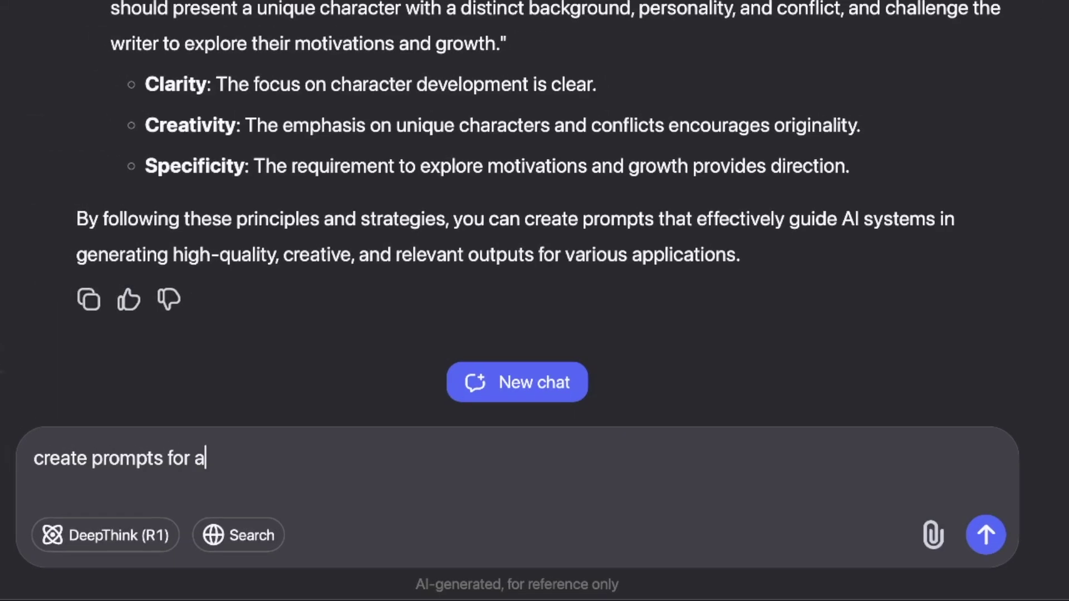
text(i video)
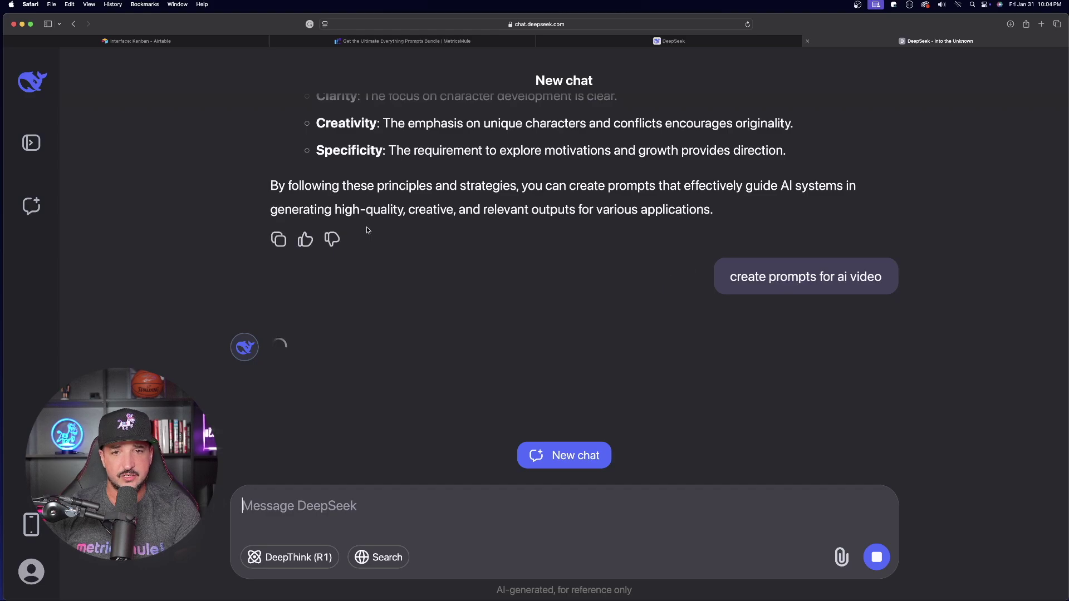
scroll(367, 230, up, 10)
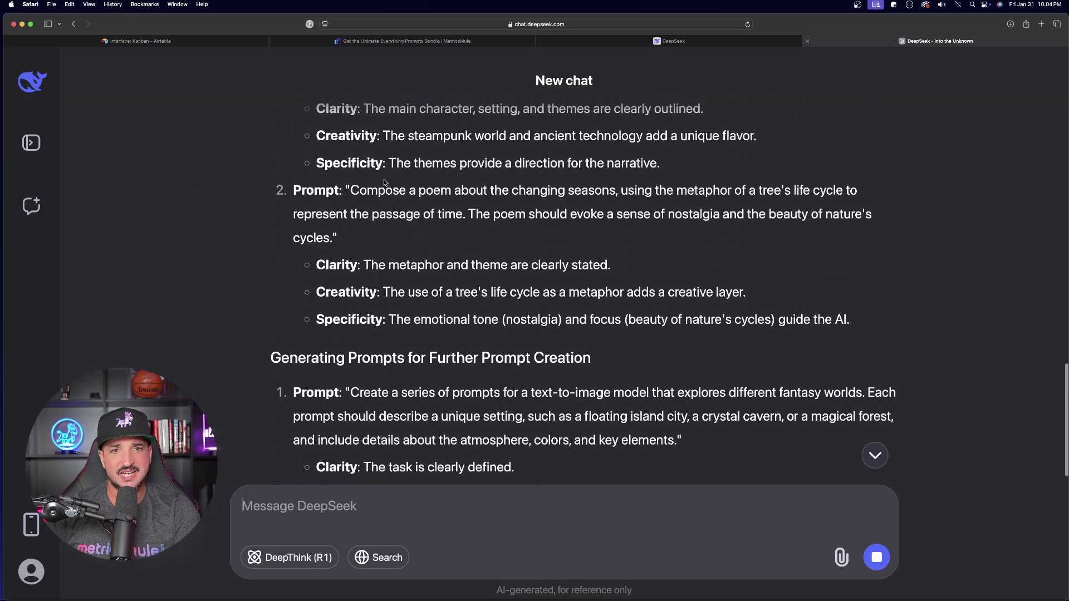
scroll(385, 184, down, 15)
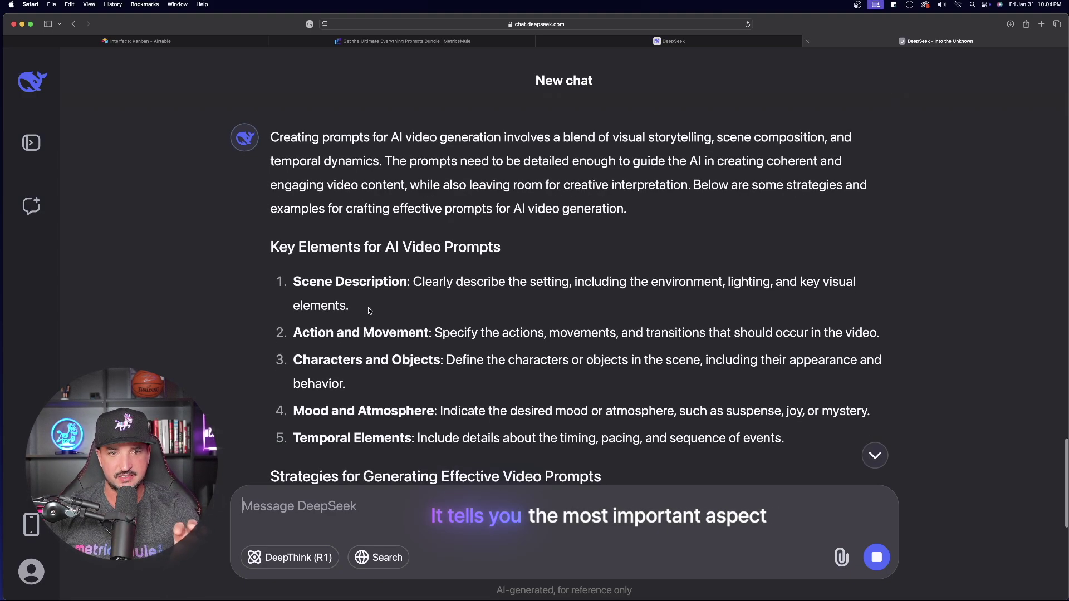
Highlight the first three video key elements and the adventure scene example prompts
drag(353, 277, 413, 354)
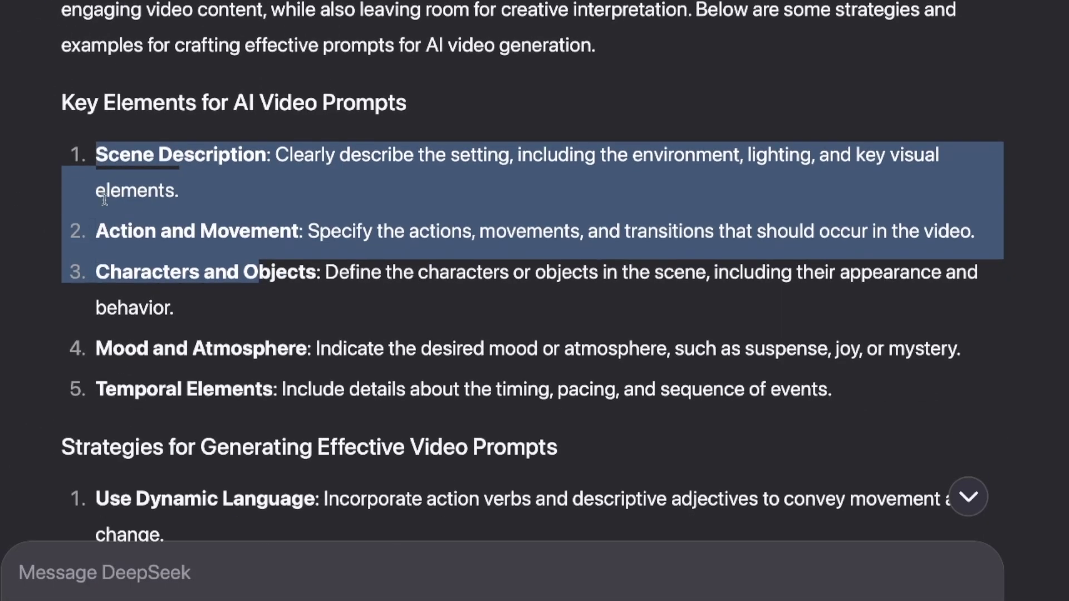
scroll(104, 201, down, 2)
click(98, 317)
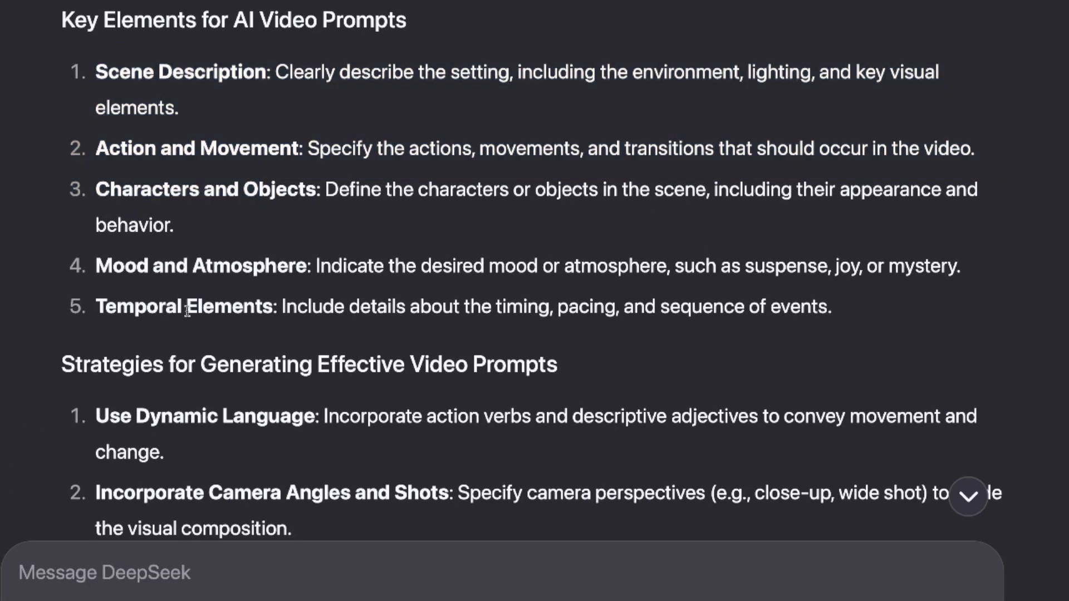
scroll(7, 197, down, 10)
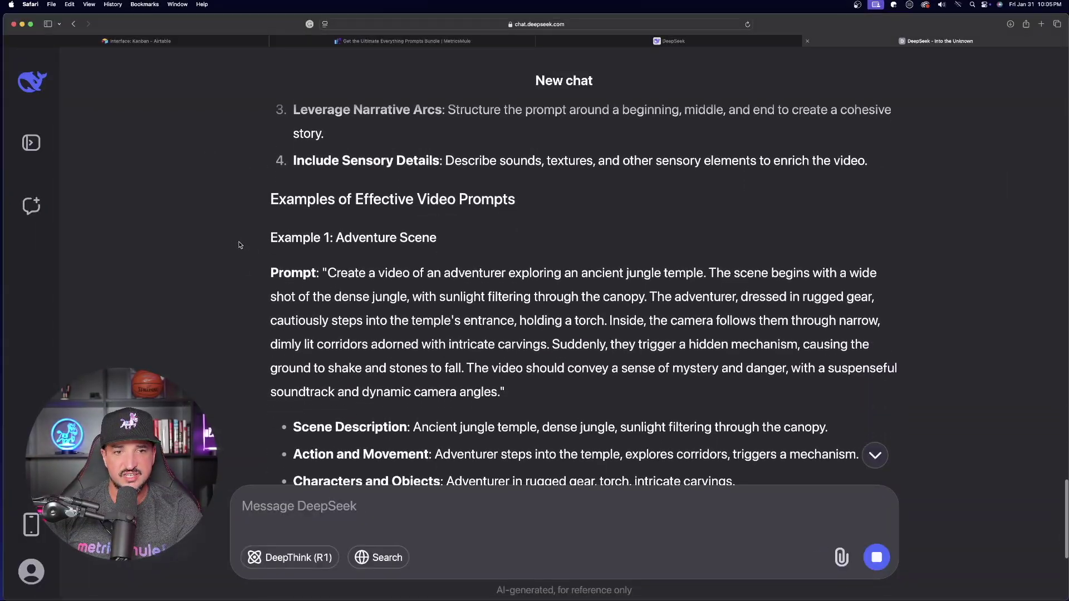
scroll(246, 215, down, 2)
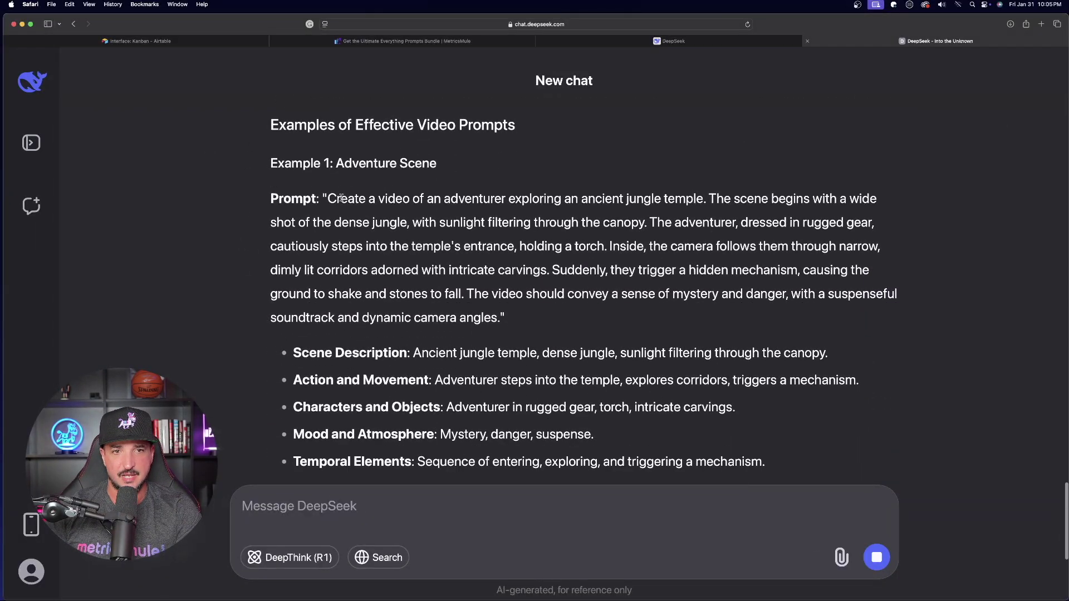
drag(328, 199, 506, 317)
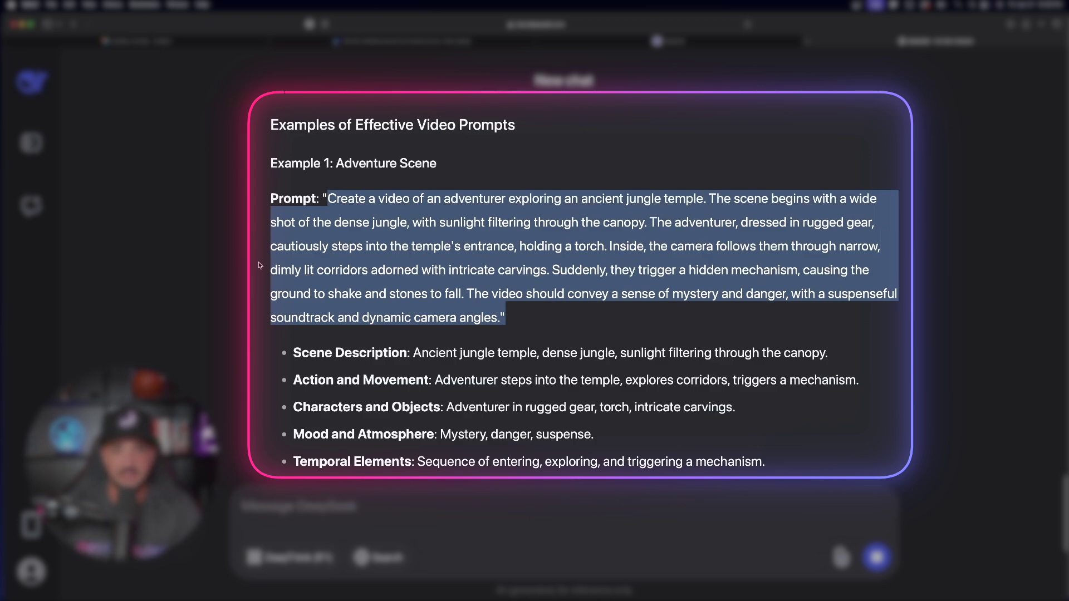
scroll(260, 266, down, 5)
drag(328, 240, 500, 304)
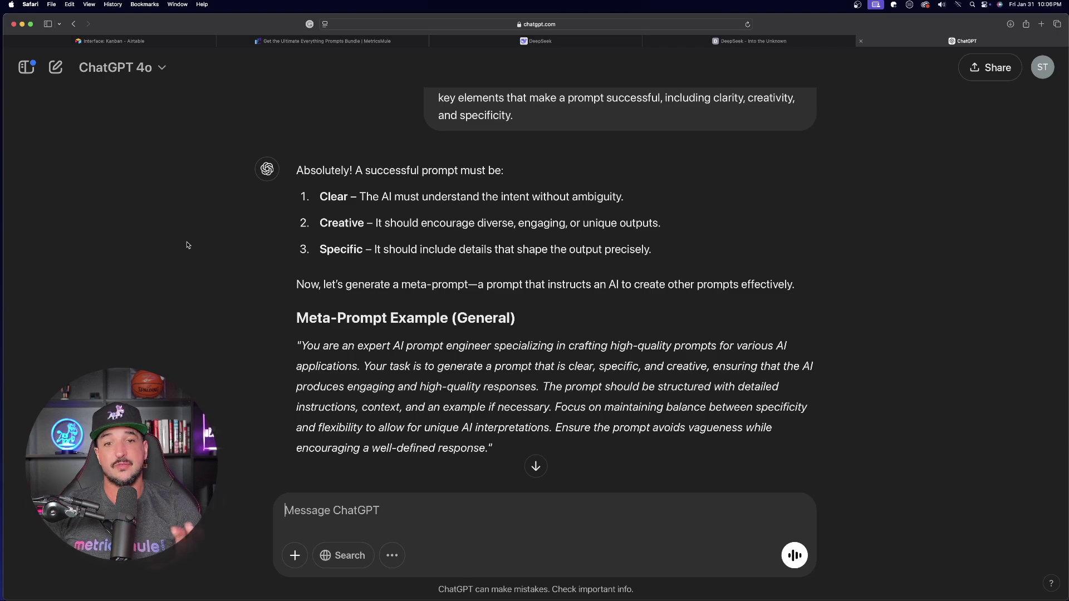
Highlight the three qualities of a successful prompt in ChatGPT's reply
scroll(190, 223, up, 1)
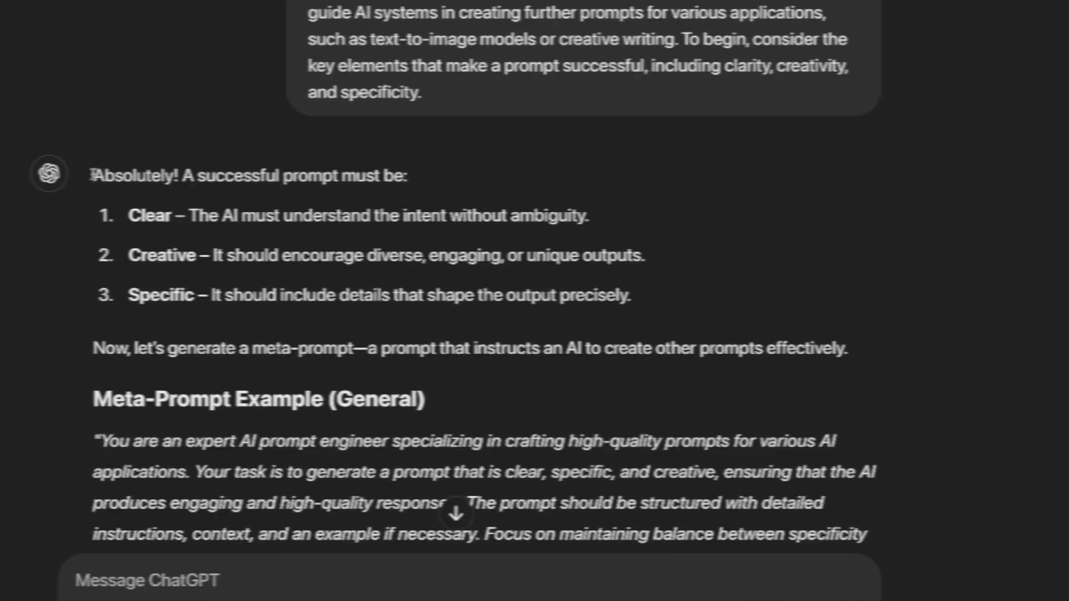
drag(296, 243, 649, 323)
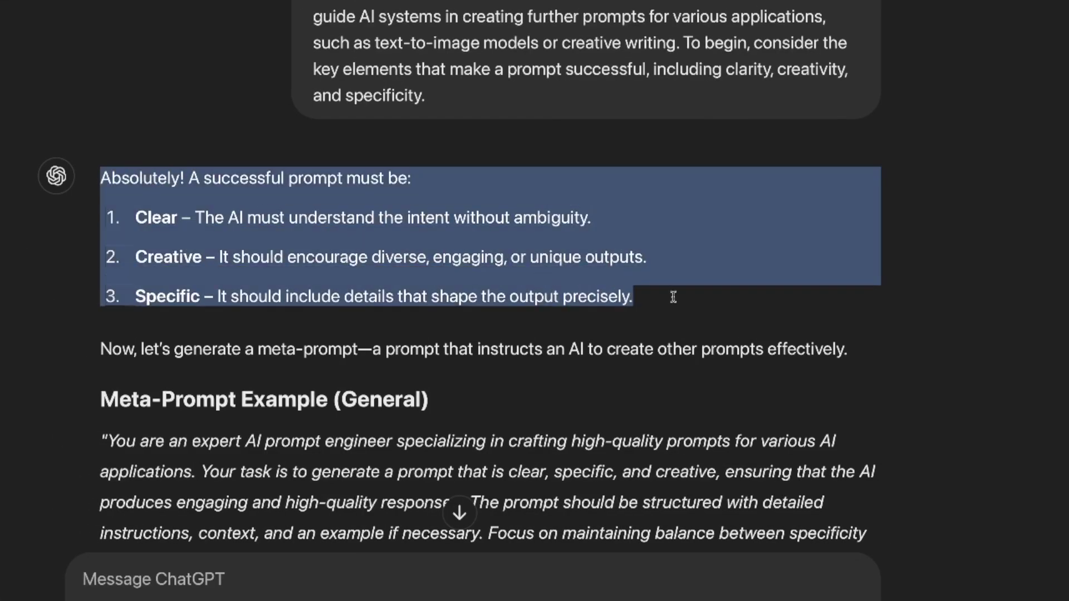
scroll(26, 231, down, 3)
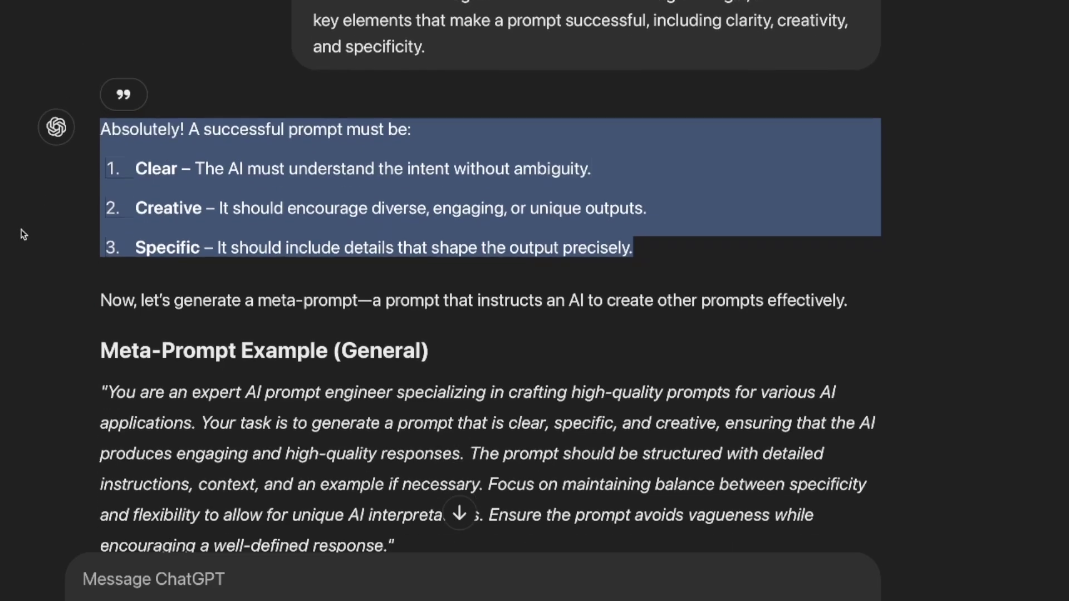
click(93, 242)
Select the general meta-prompt paragraph below its introductory line
drag(94, 225, 833, 219)
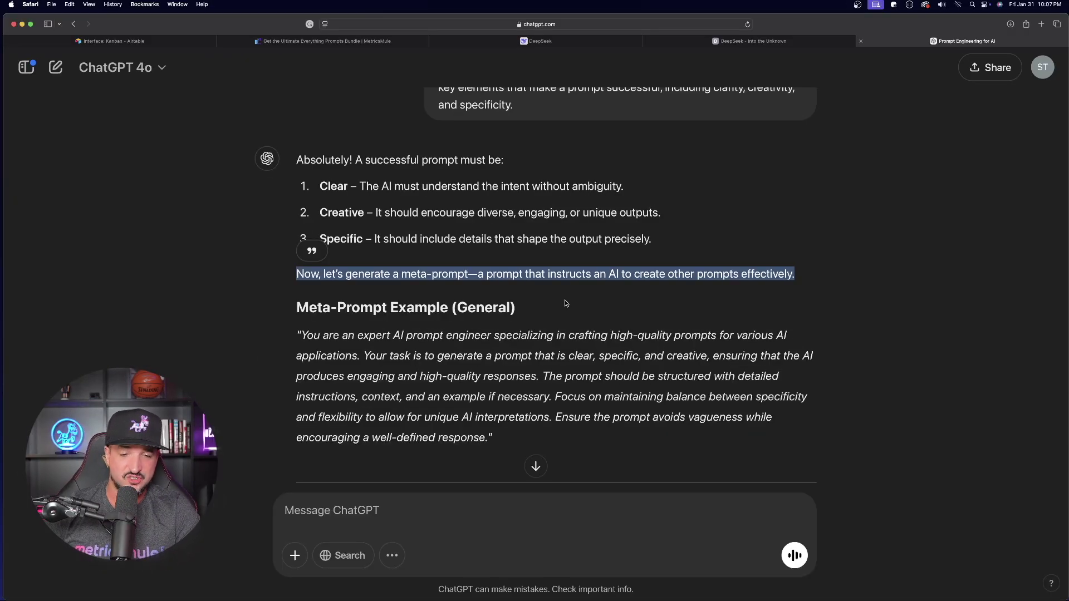
scroll(42, 388, down, 1)
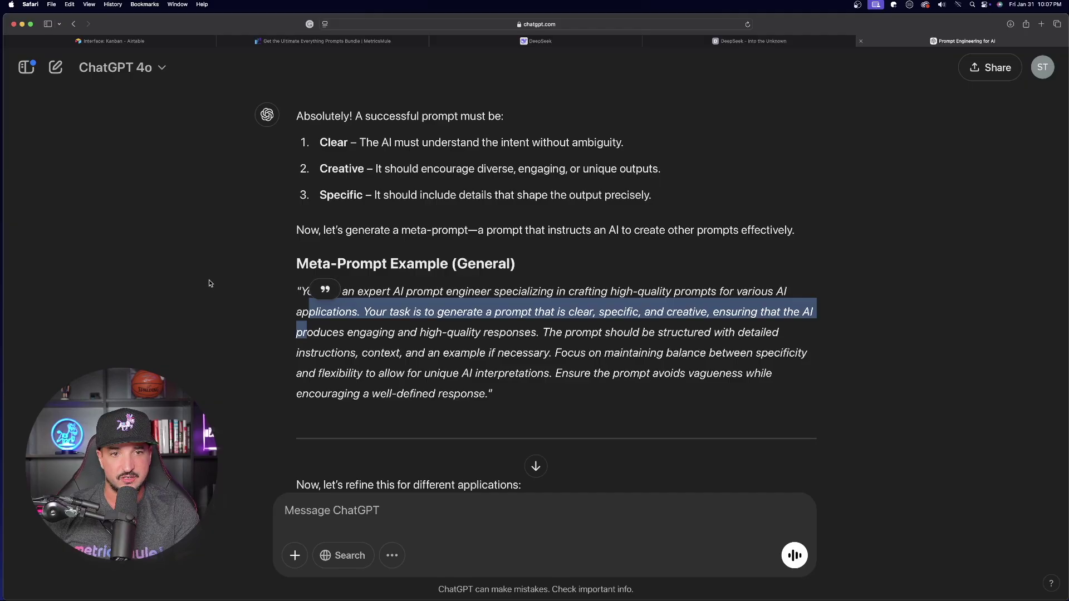
click(209, 283)
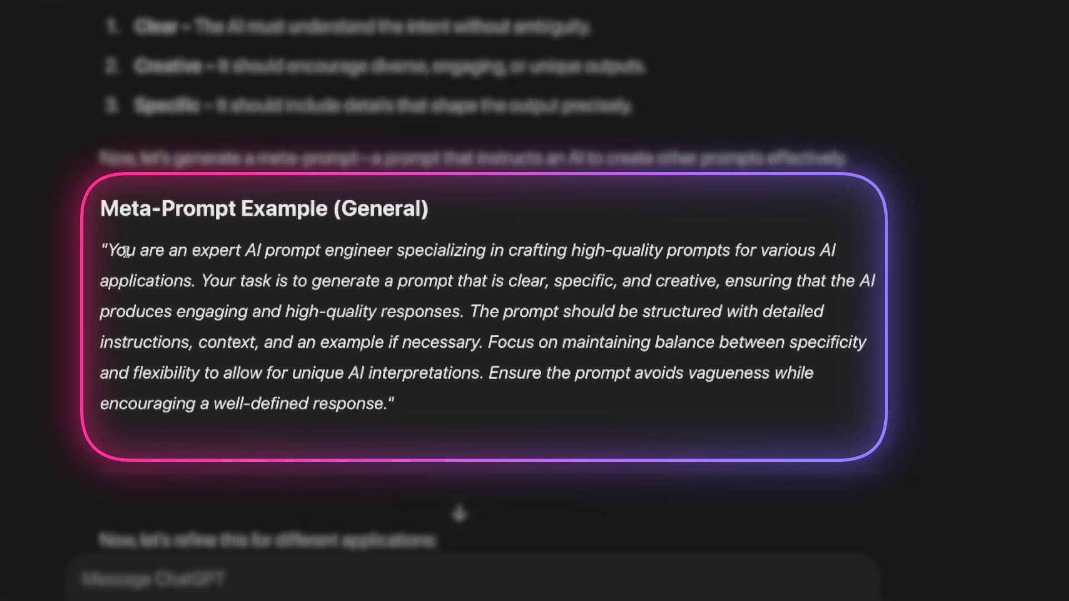
drag(110, 249, 381, 400)
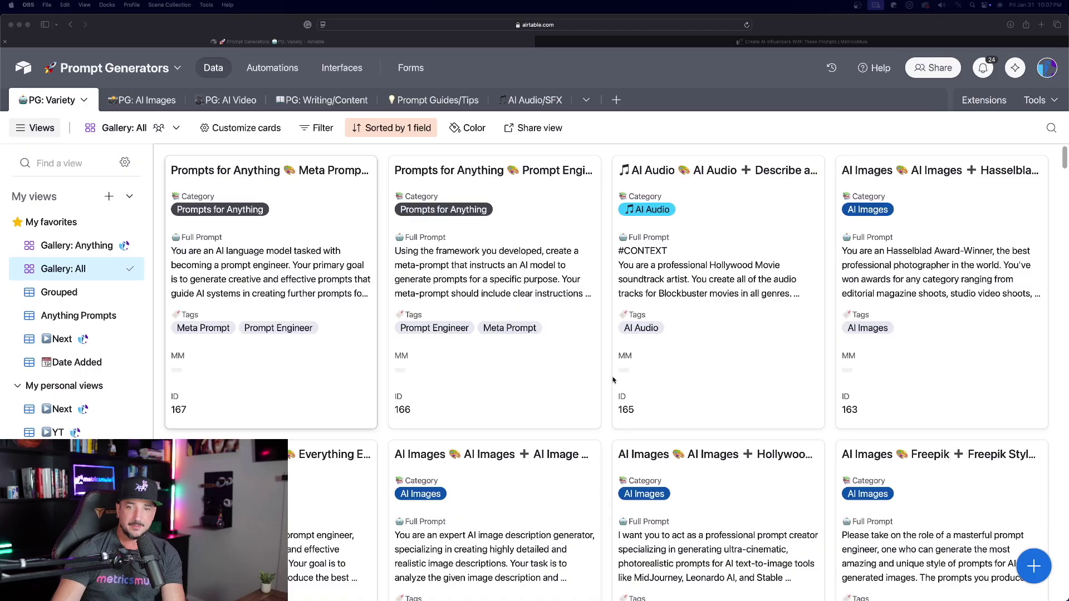
Add a new prompts record tagged Act As Anything and Prompt Engineer
click(1035, 568)
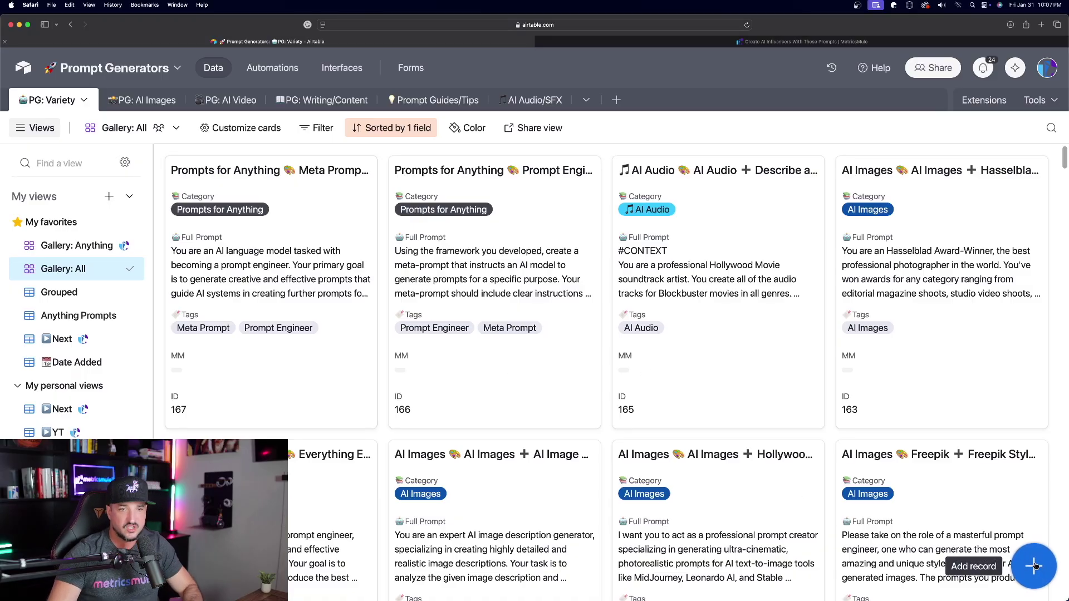
click(1035, 567)
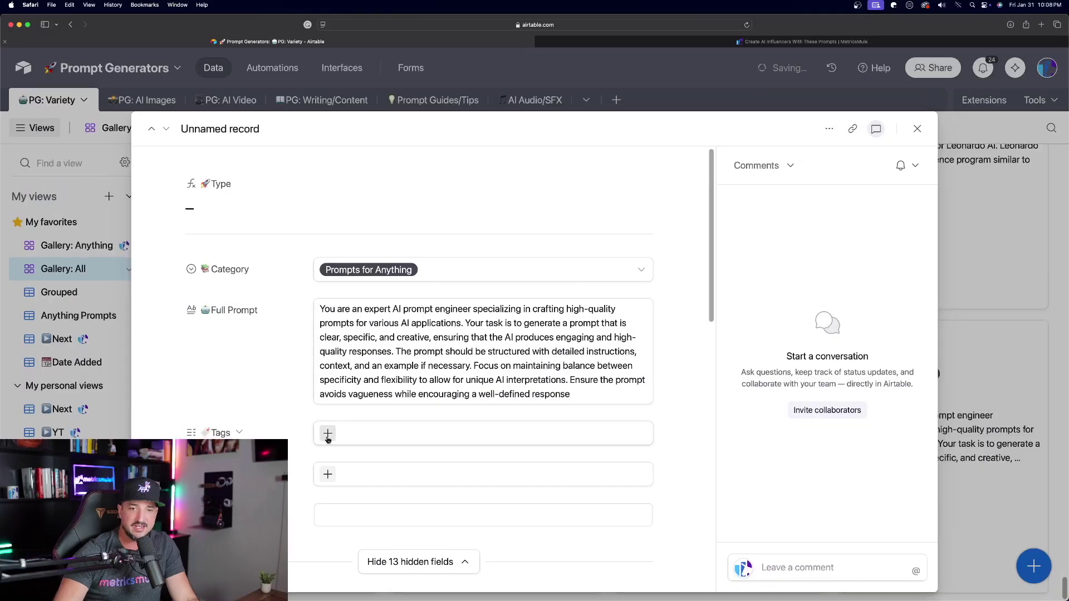
click(147, 464)
click(373, 412)
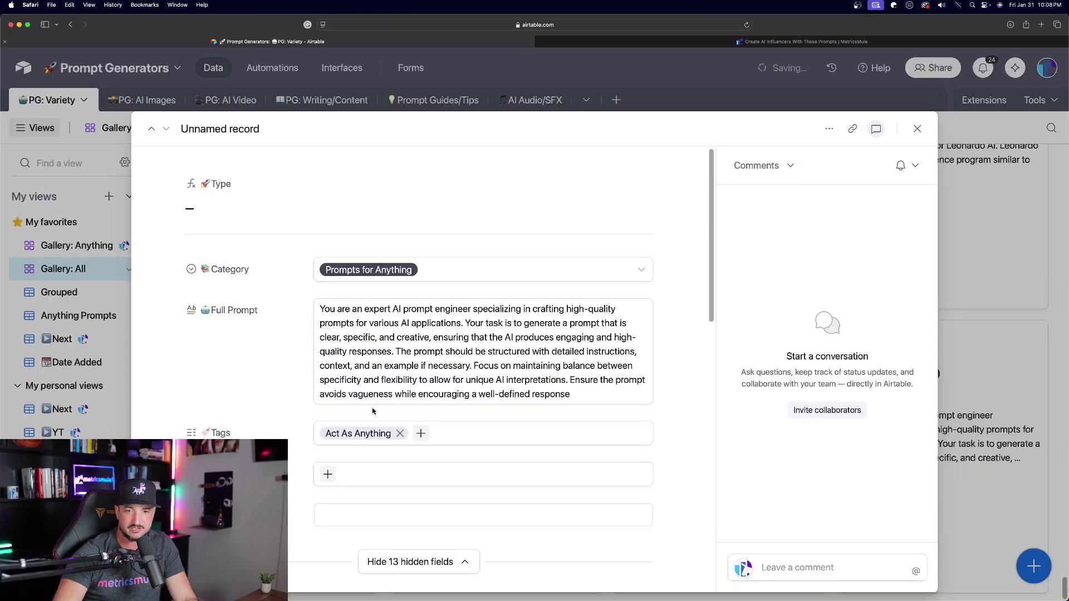
click(421, 435)
text(pro)
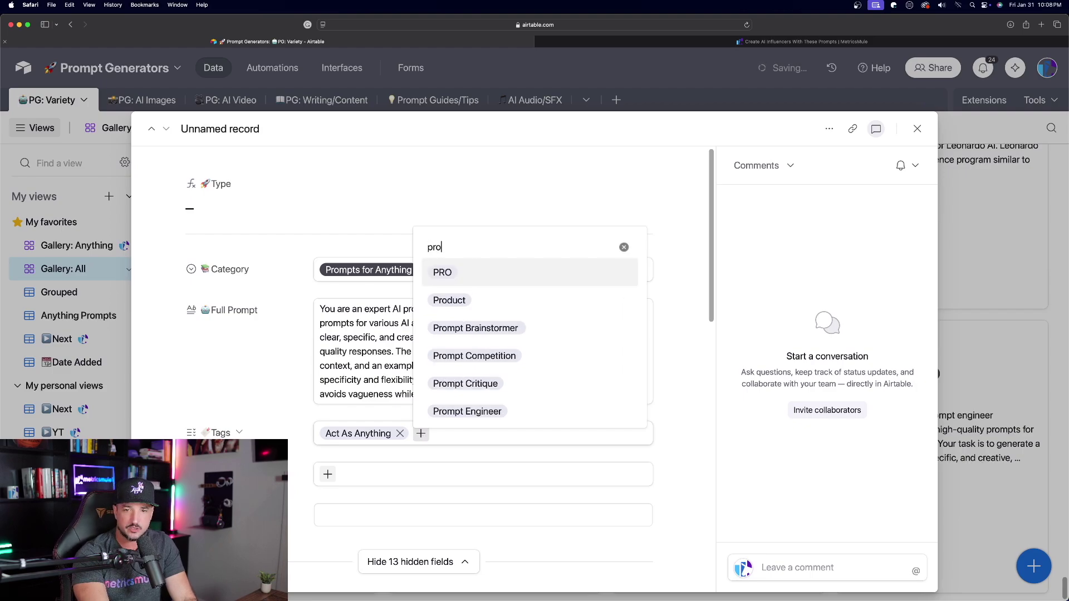
click(468, 406)
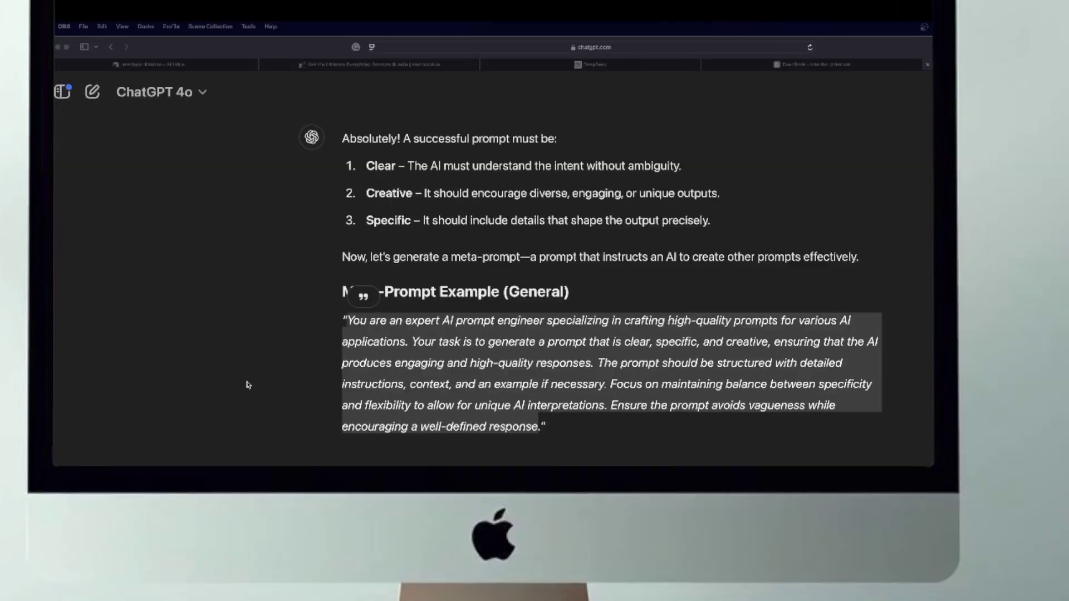
key(super+Tab)
scroll(412, 312, down, 5)
click(474, 214)
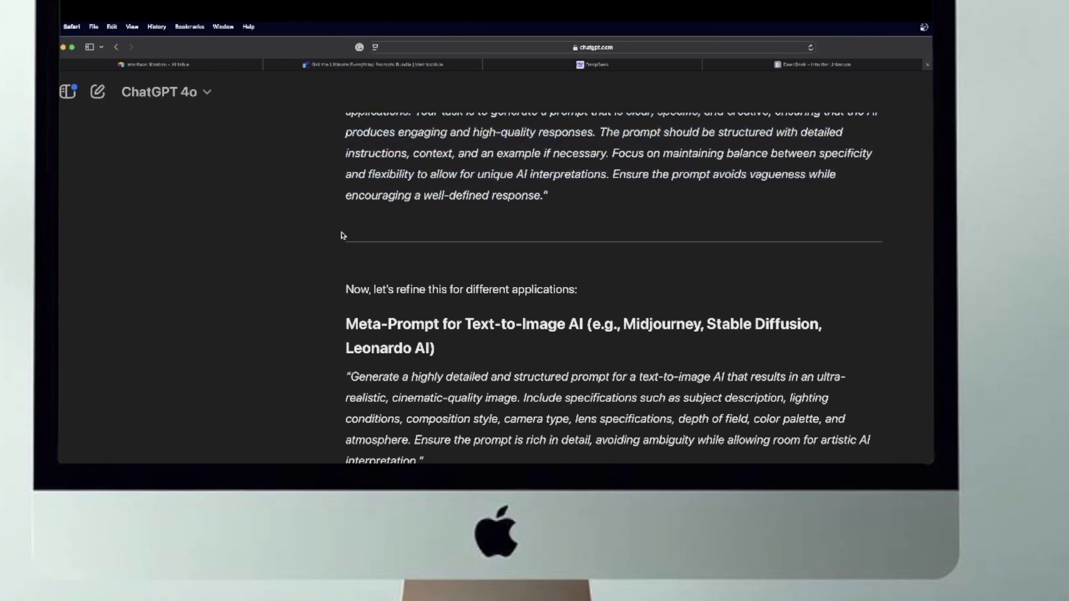
scroll(286, 297, down, 1)
drag(349, 277, 370, 280)
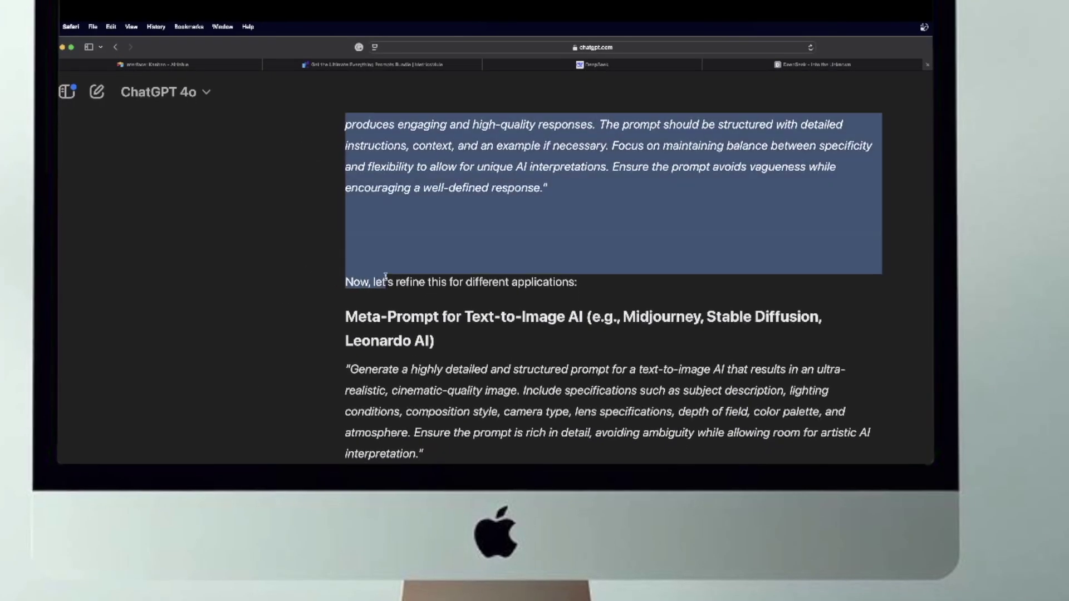
click(492, 356)
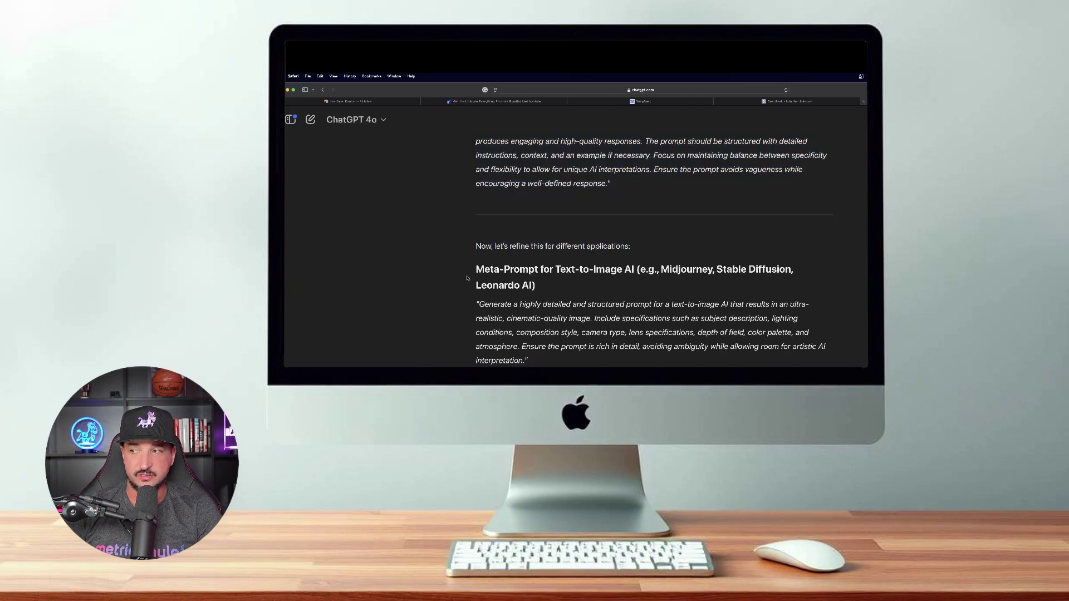
scroll(464, 280, down, 2)
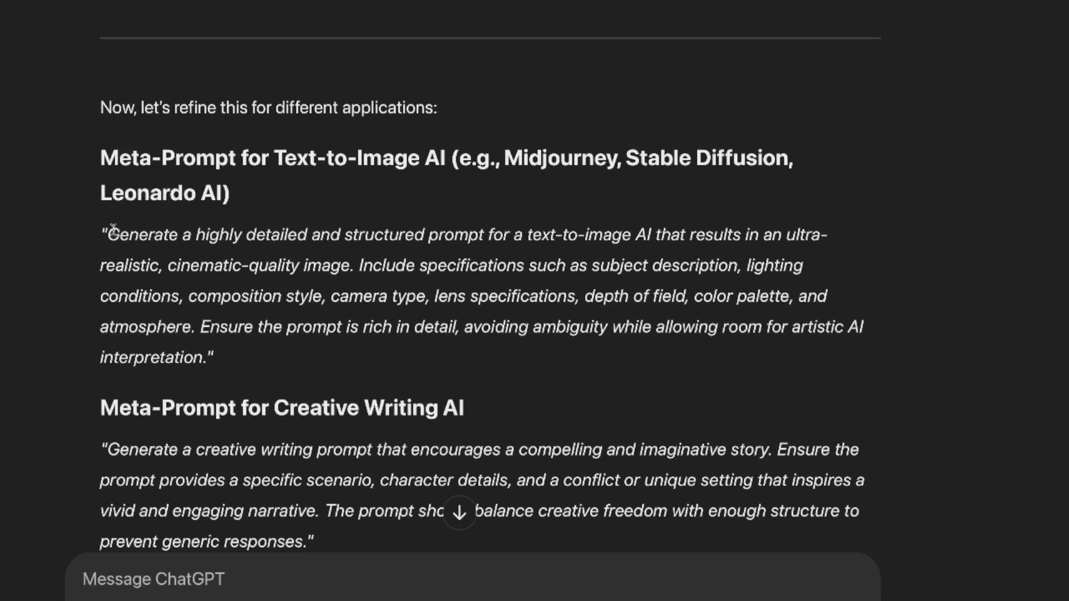
drag(106, 233, 271, 355)
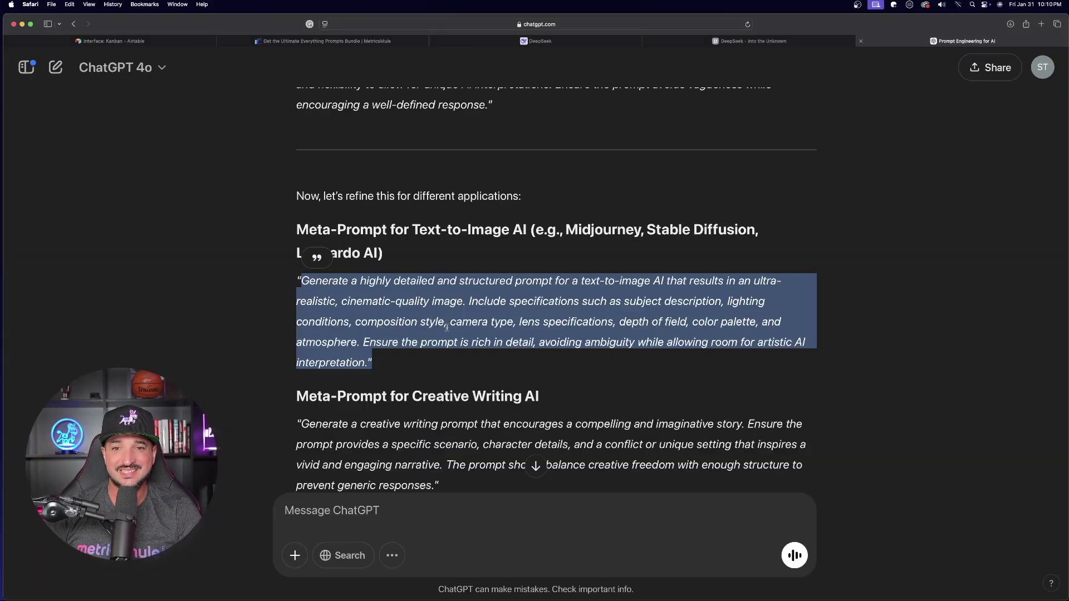
click(238, 359)
scroll(189, 306, down, 3)
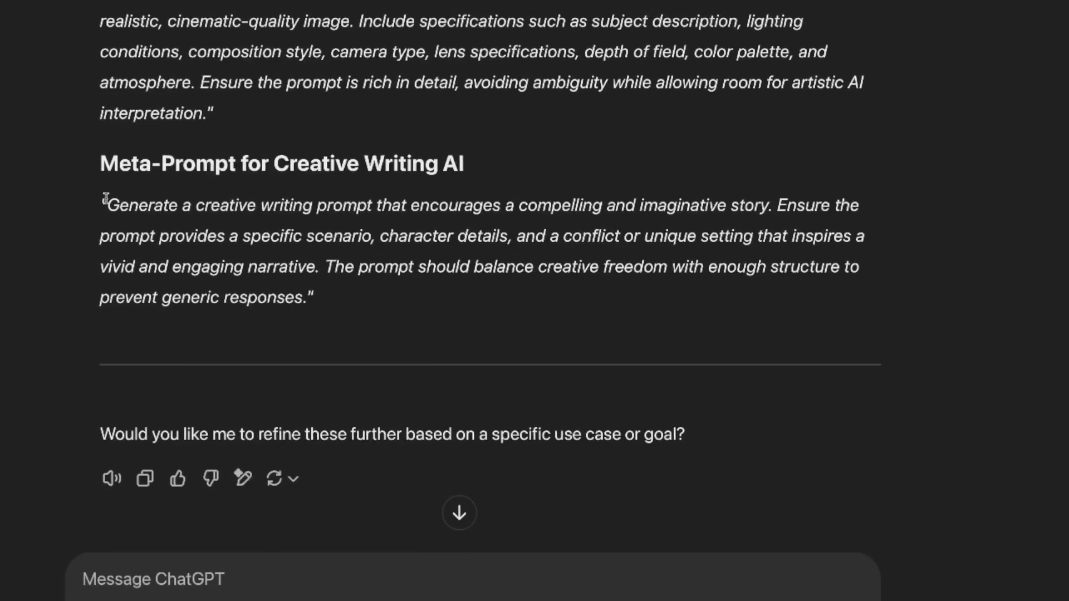
drag(301, 259, 424, 359)
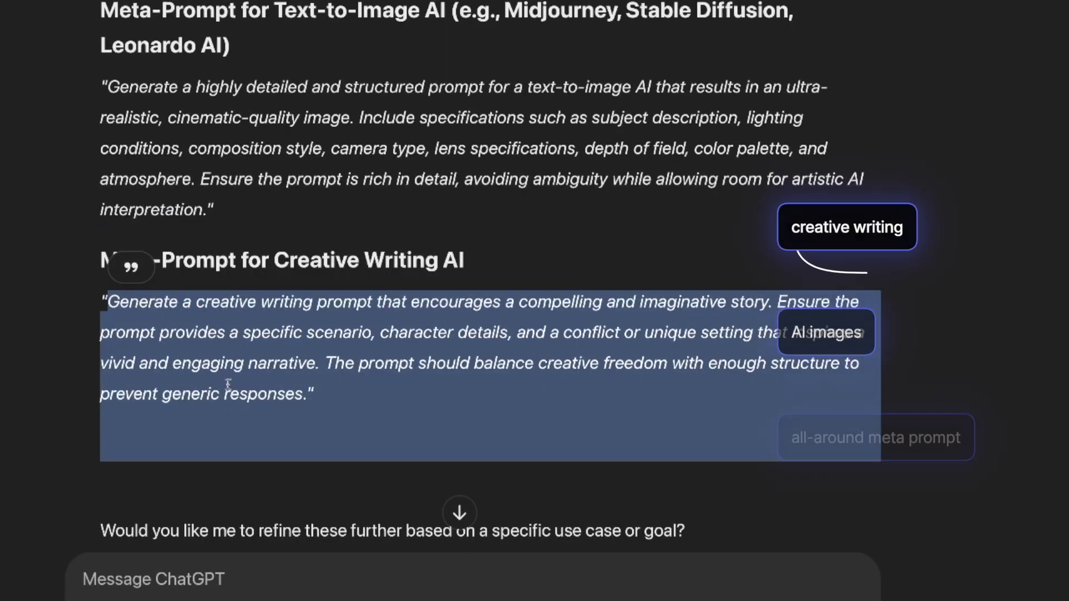
scroll(301, 287, up, 5)
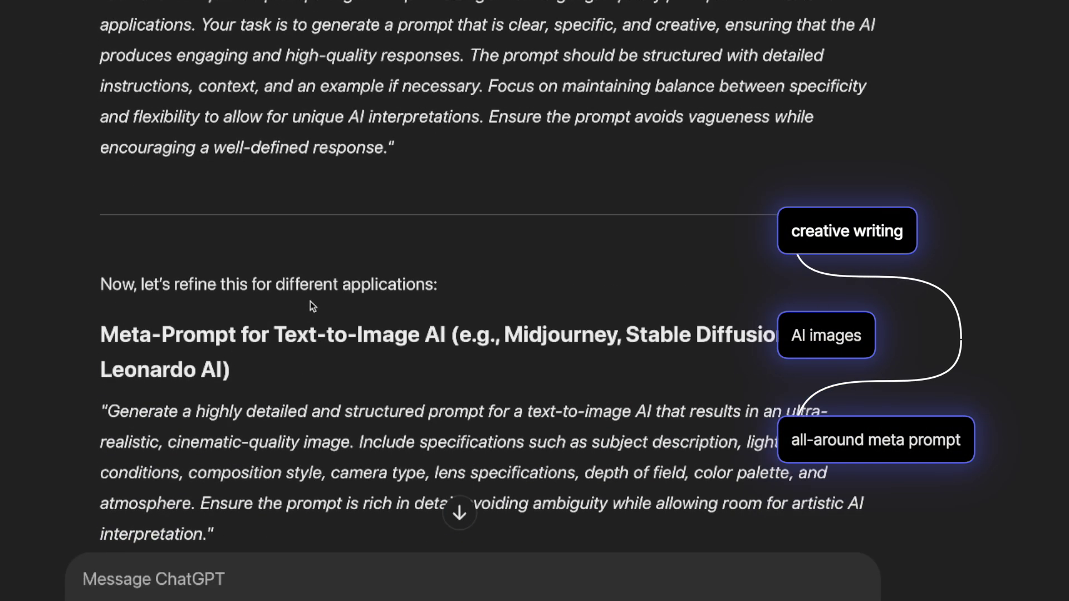
scroll(309, 302, up, 4)
drag(111, 201, 419, 338)
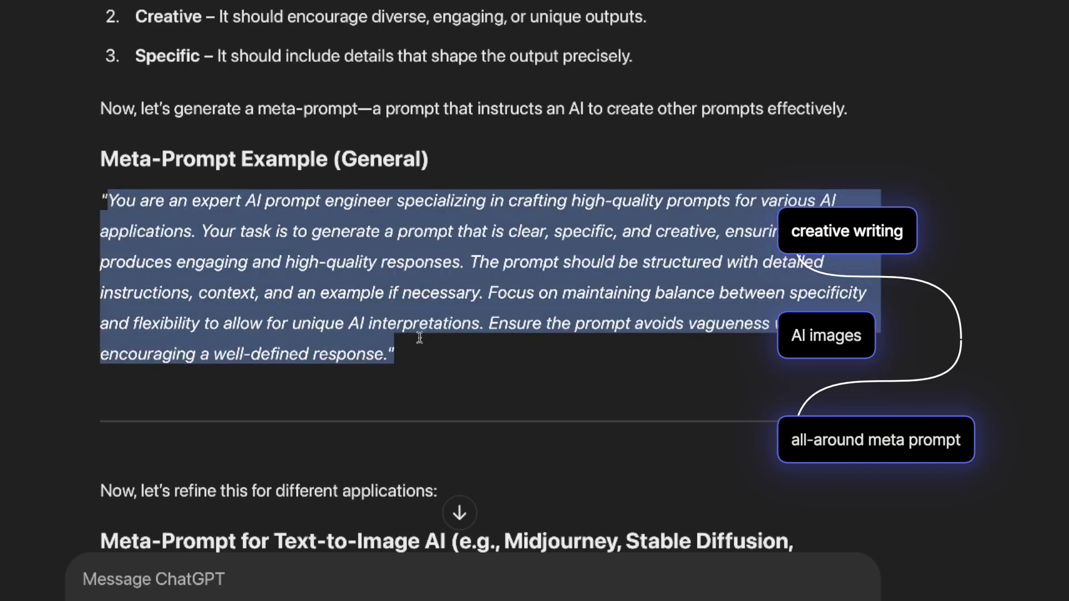
scroll(67, 219, down, 10)
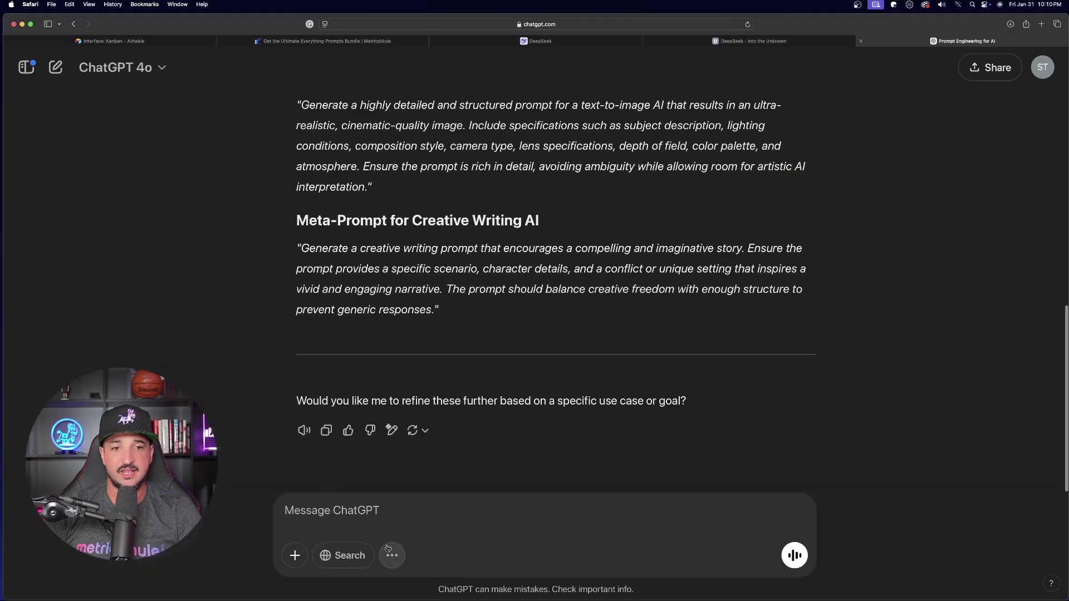
click(237, 582)
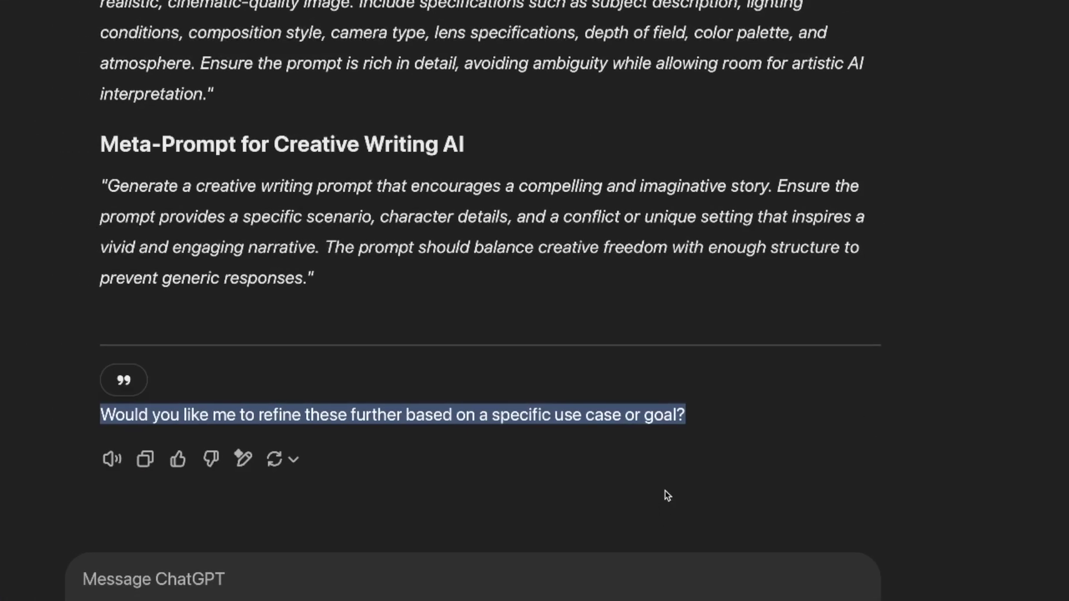
click(356, 595)
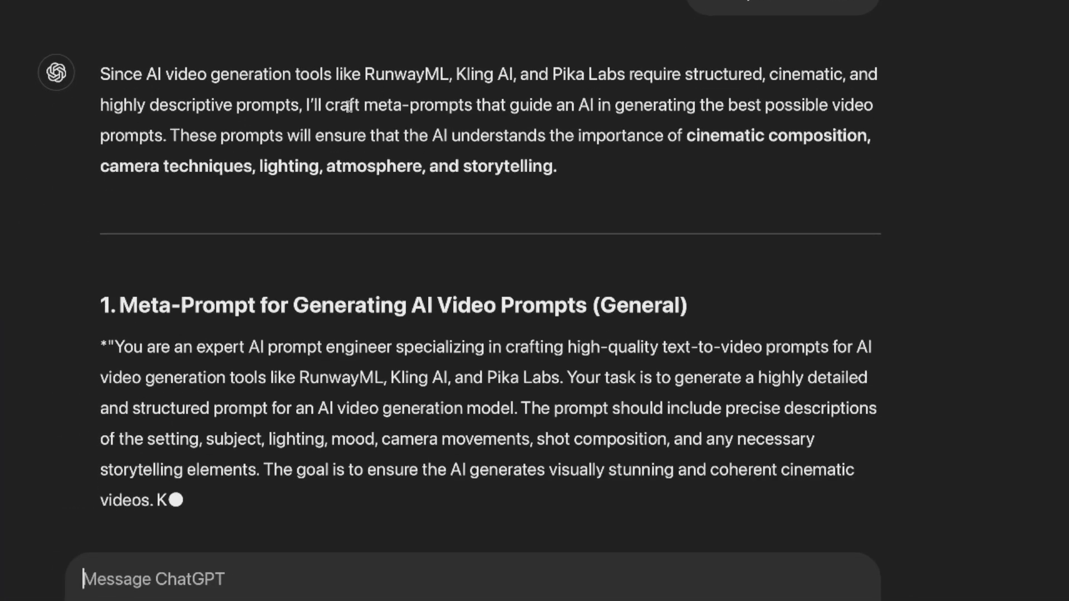
Highlight the named video tools and emphasis notes, then select the general AI video meta-prompt
drag(498, 66, 810, 65)
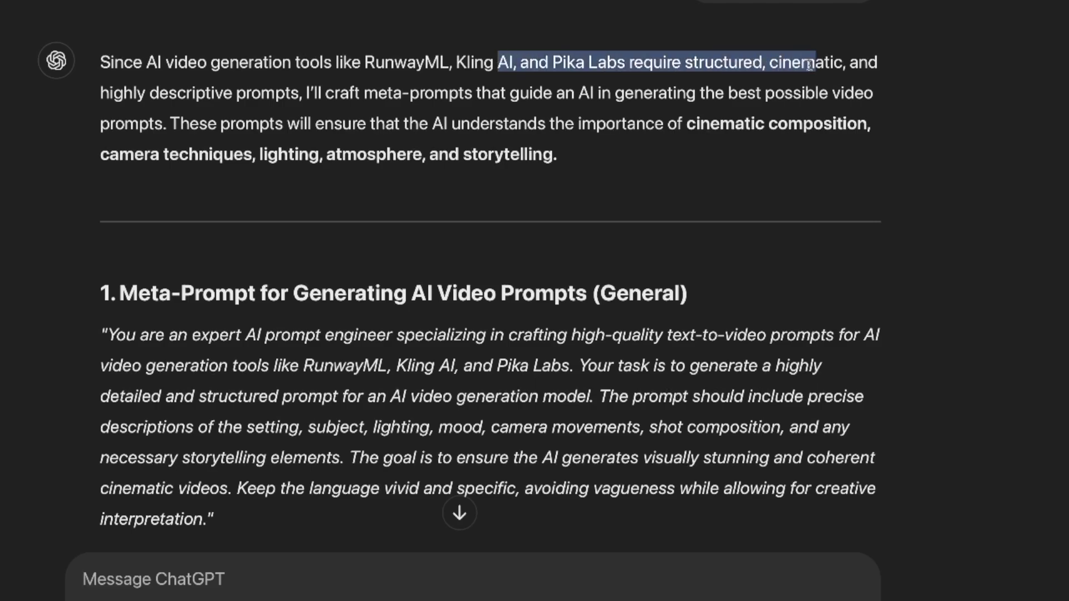
click(705, 56)
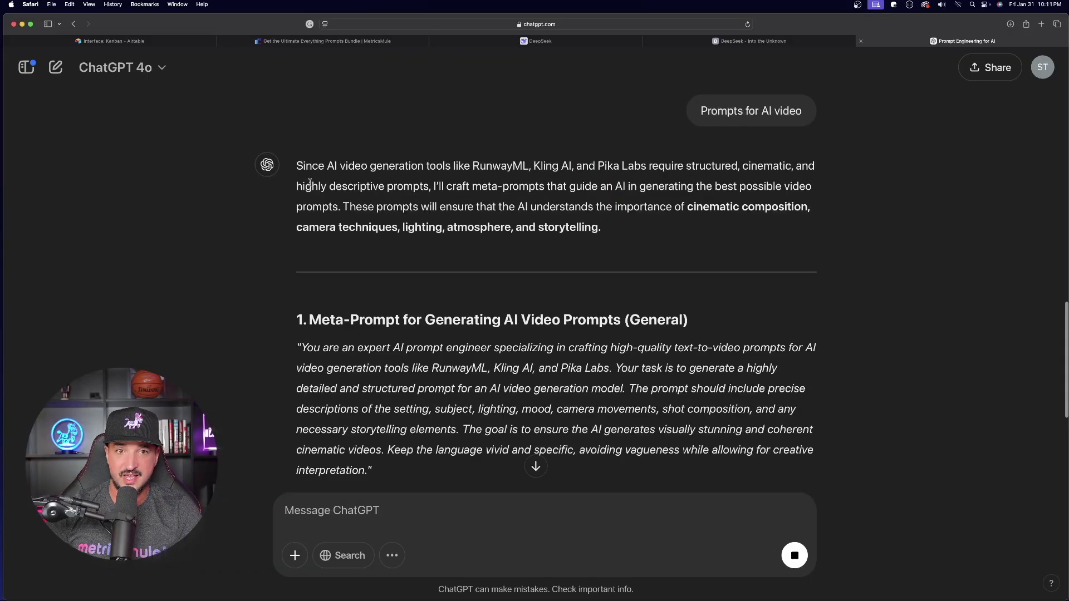
drag(437, 186, 700, 229)
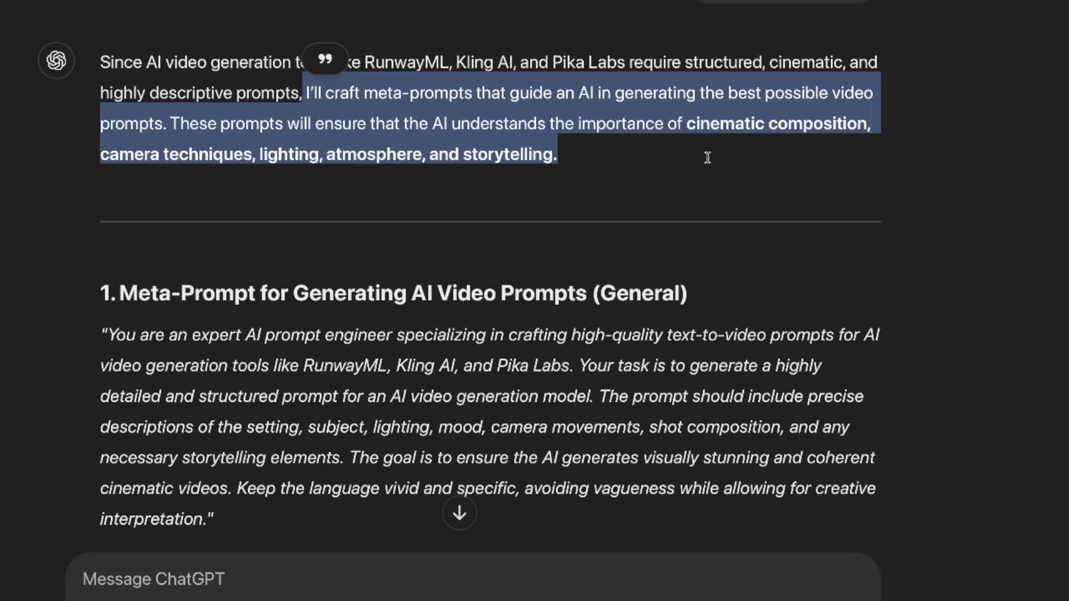
click(707, 157)
scroll(708, 158, down, 2)
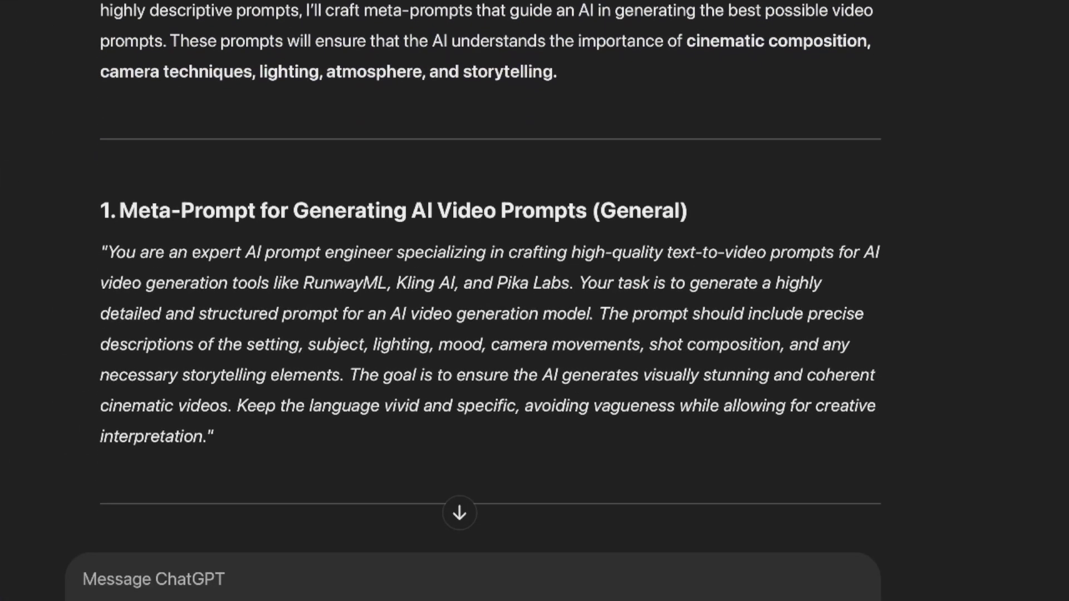
scroll(313, 233, down, 1)
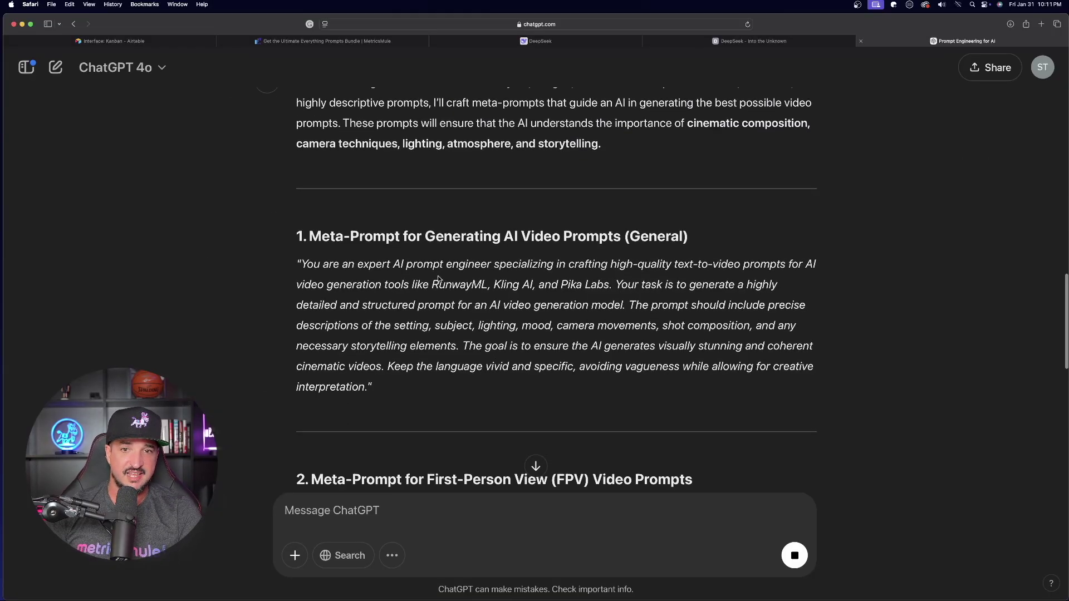
drag(301, 264, 594, 386)
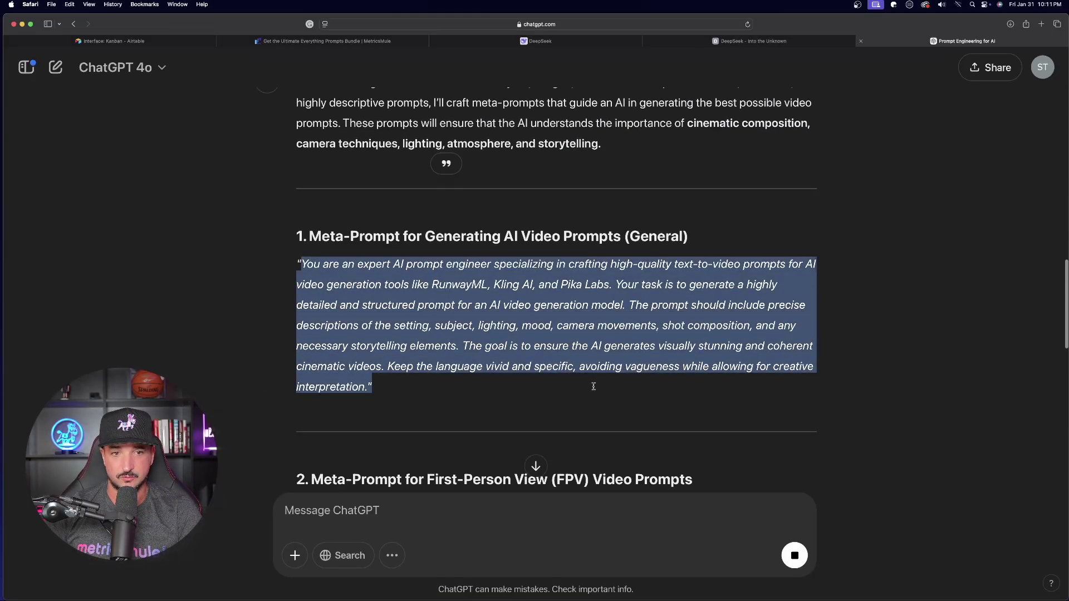
scroll(162, 248, down, 3)
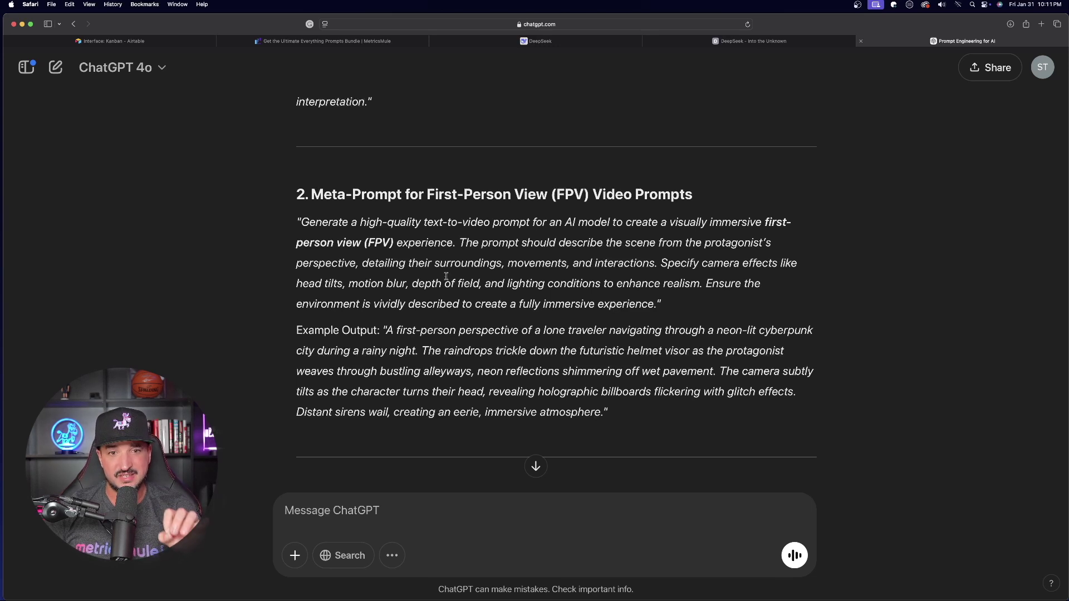
drag(388, 331, 662, 417)
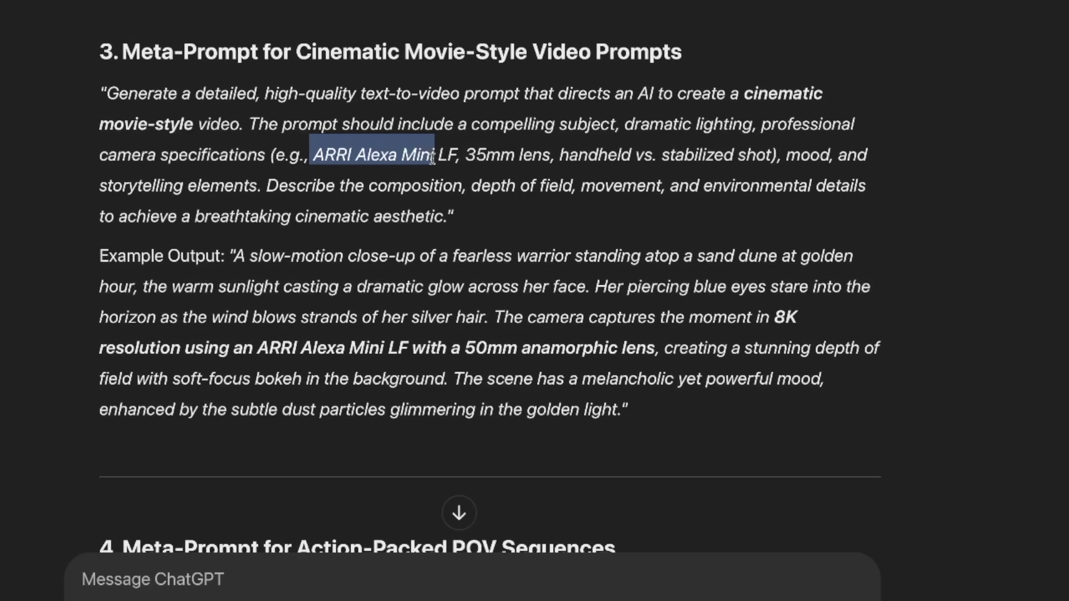
drag(432, 157, 497, 154)
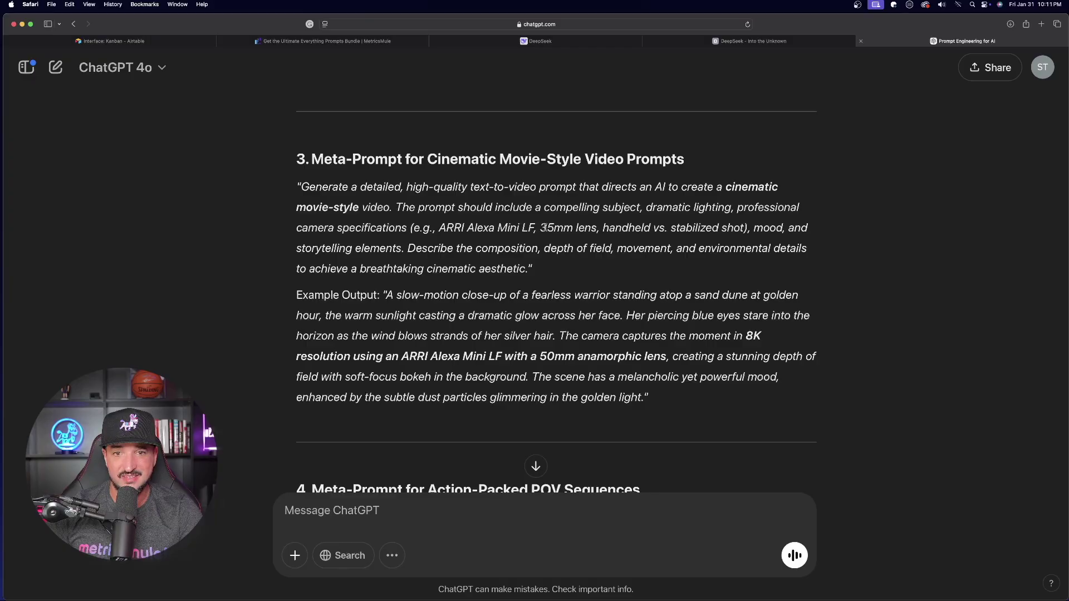
drag(598, 227, 676, 225)
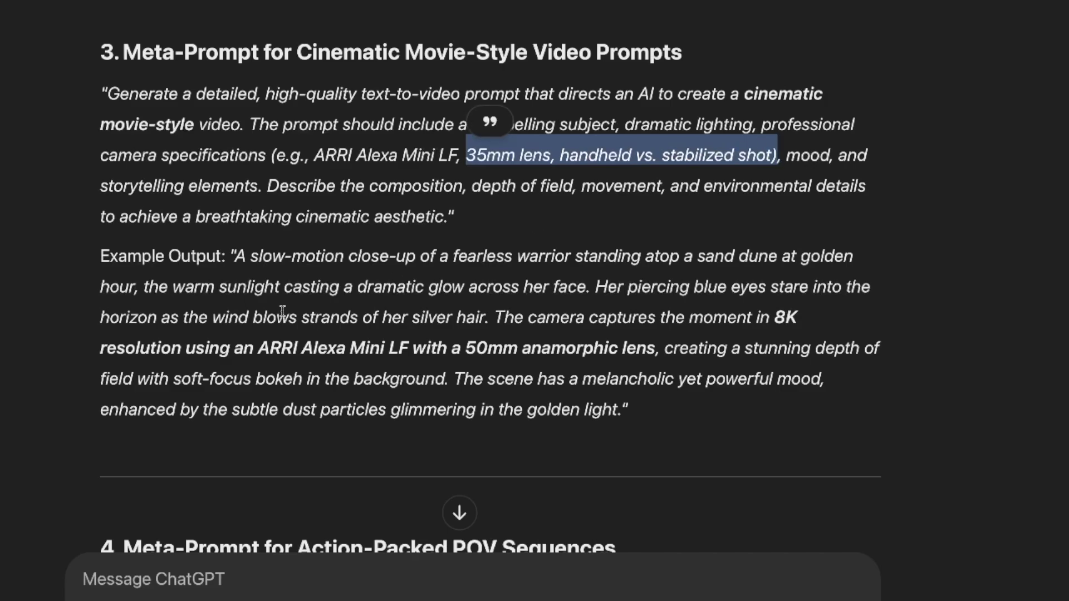
scroll(282, 312, down, 1)
click(235, 222)
drag(236, 200, 616, 351)
scroll(612, 337, down, 5)
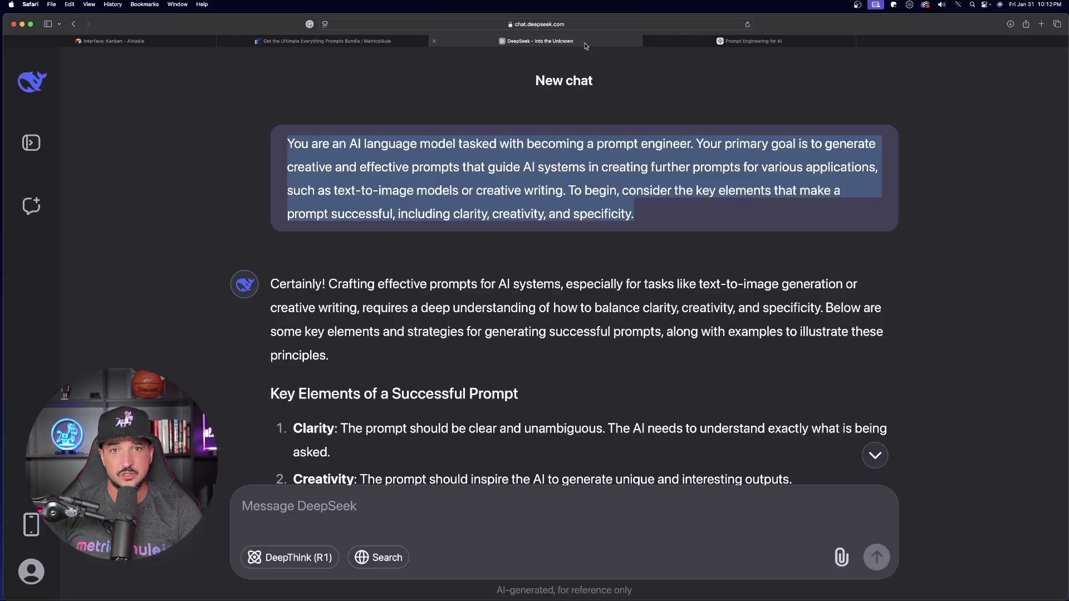
Scroll the DeepSeek chat down to the AI video key elements and strategies
scroll(366, 221, down, 15)
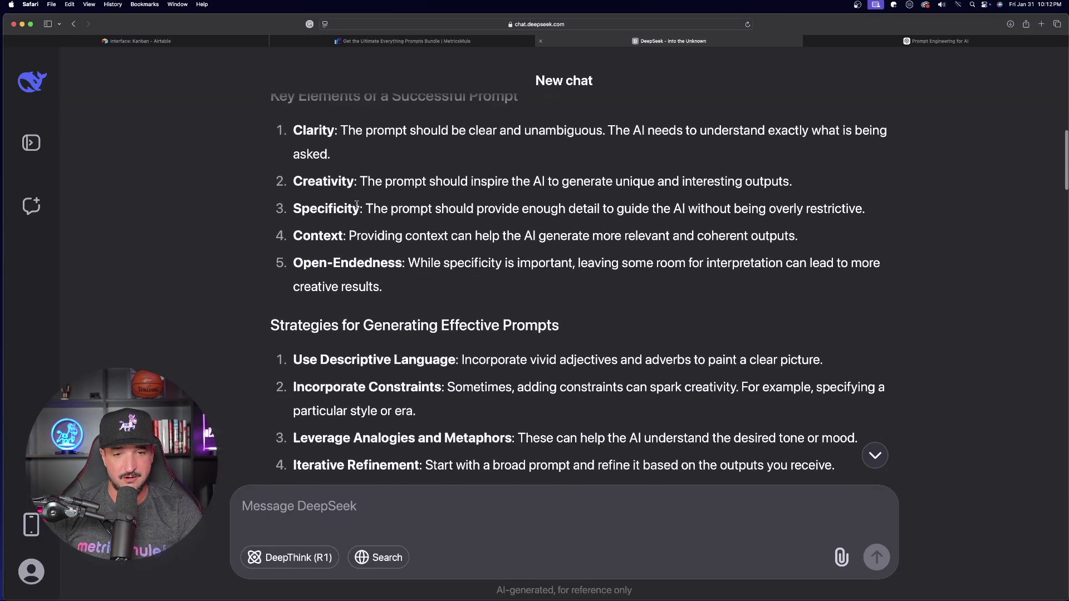
scroll(366, 221, down, 20)
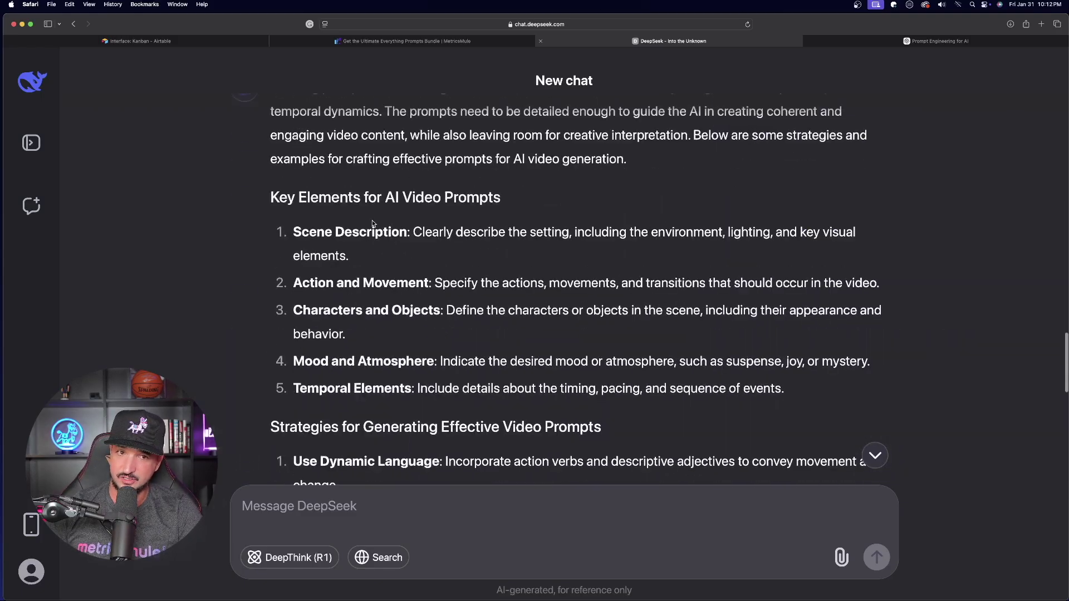
scroll(374, 224, down, 15)
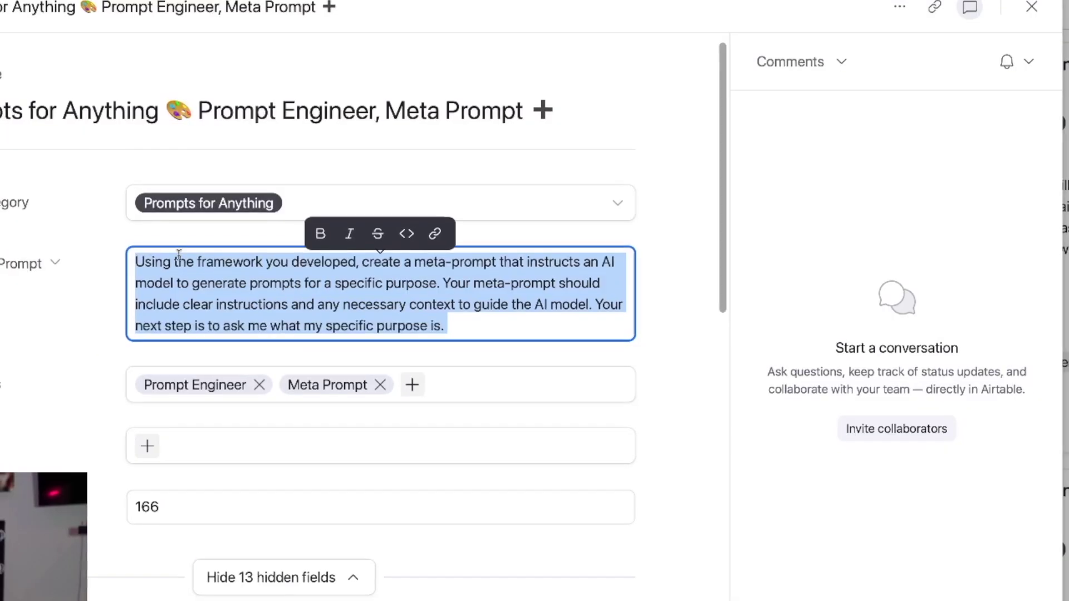
Leave the Full Prompt field once its meta-prompt text is copied
click(61, 354)
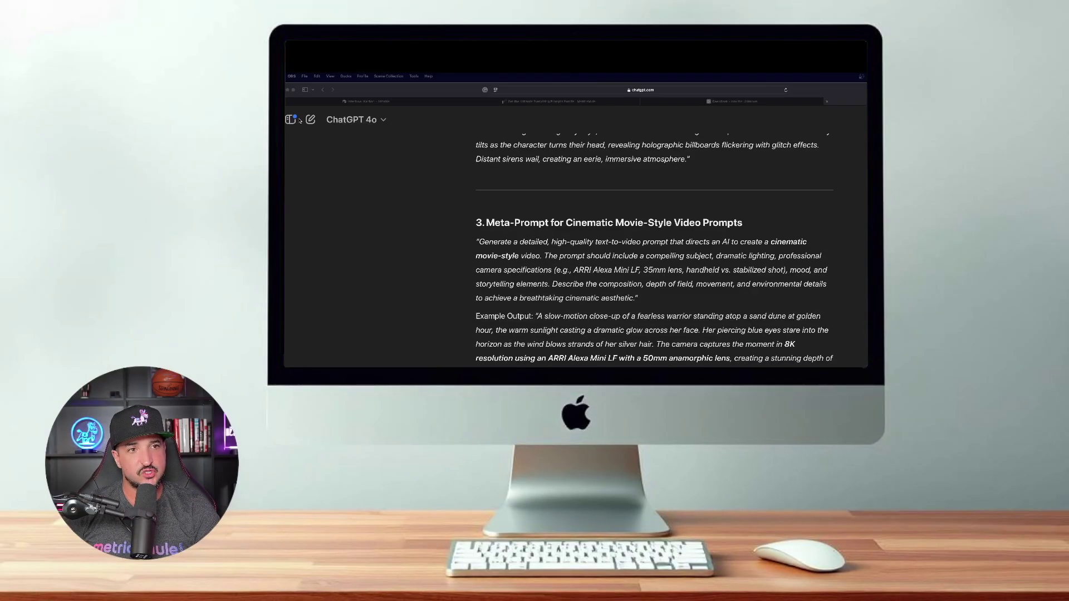
Start a new chat with the pasted meta-prompt and read ChatGPT's question about the purpose
click(310, 119)
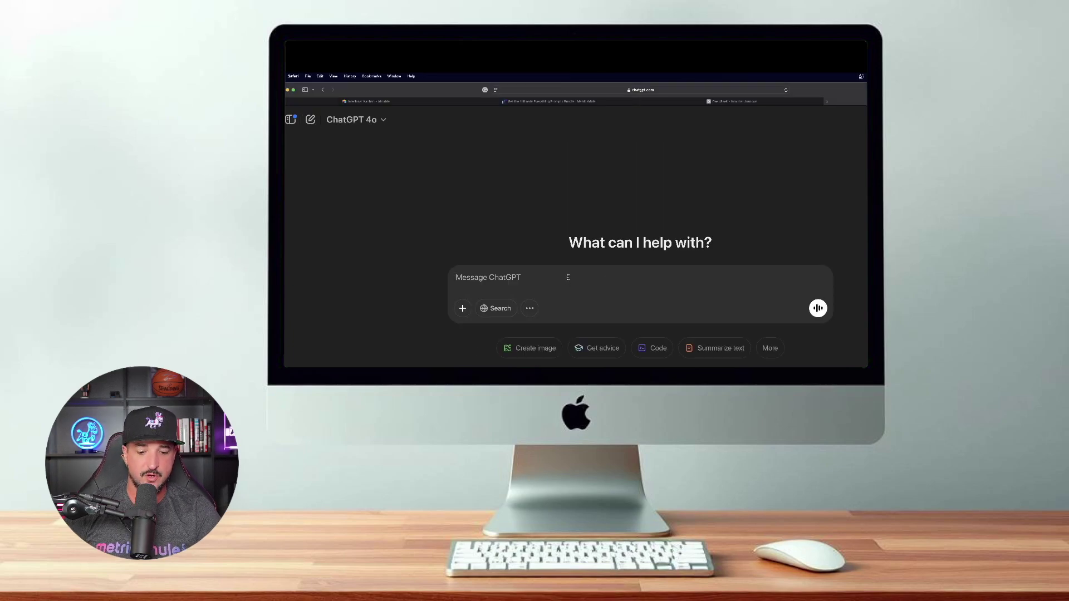
text(Using the framework you developed, create a meta-prompt that instructs an AI model to generate prompts for a specific purpose. Your meta-prompt should include clear instructions and any necessary context to guide the AI model. Your next step is to ask me what my specific purpose is.)
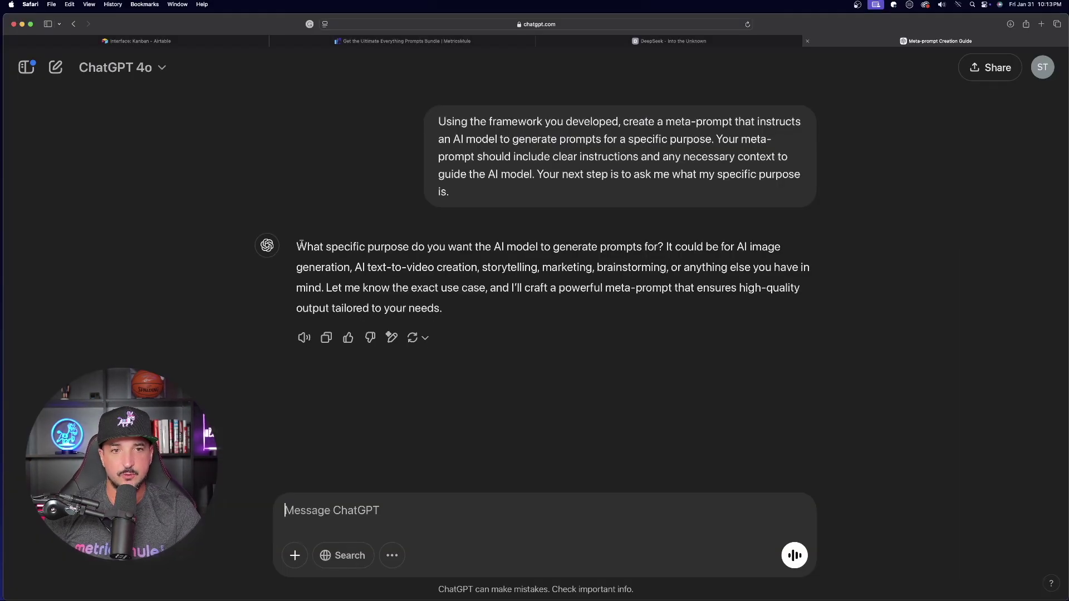
drag(297, 247, 592, 288)
drag(545, 246, 573, 261)
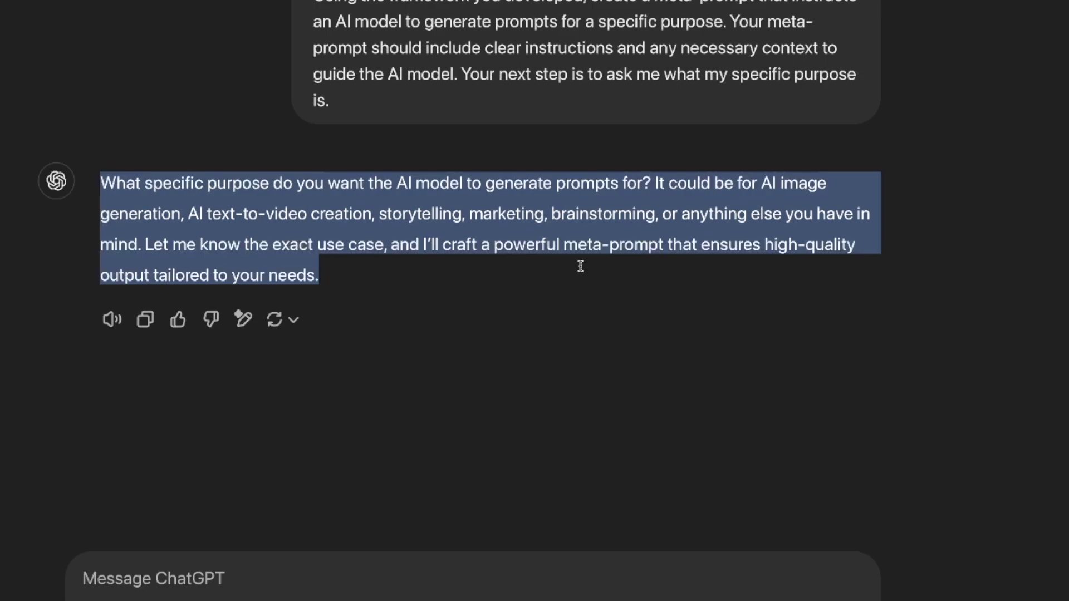
drag(580, 266, 580, 269)
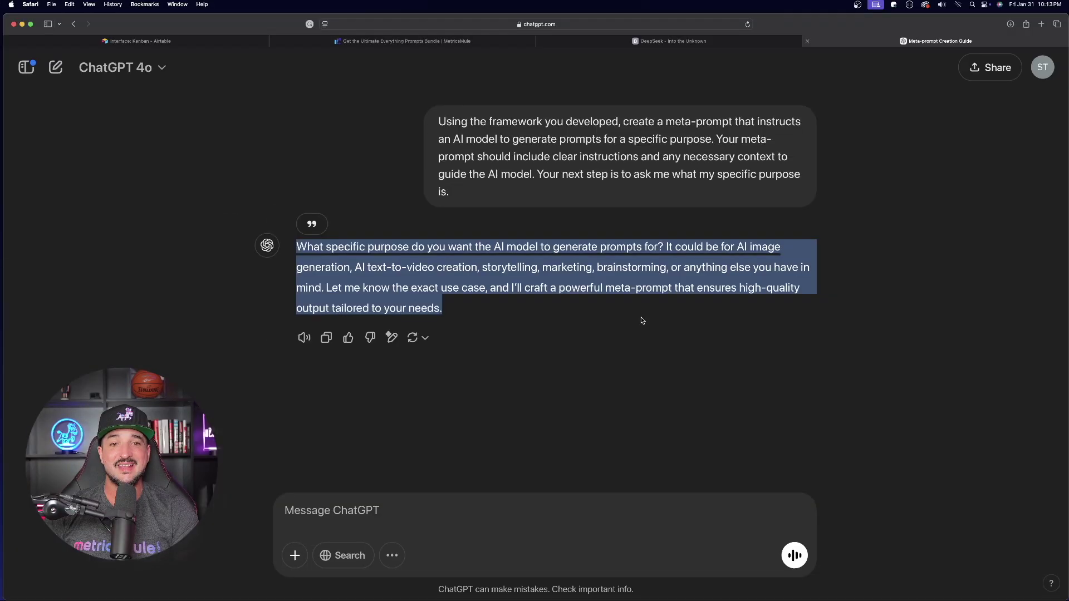
click(619, 295)
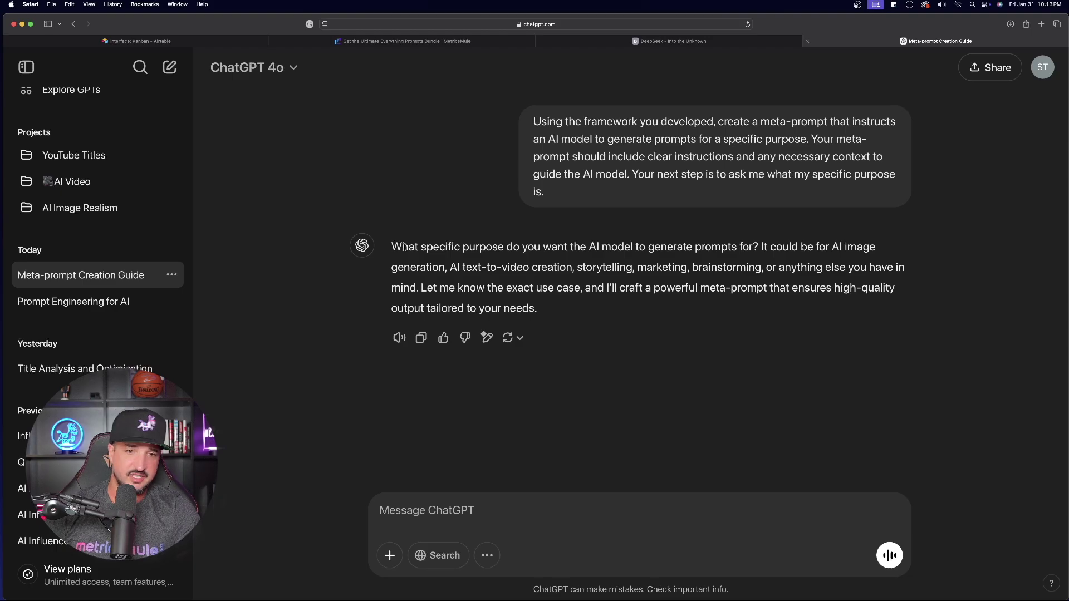
Check the general example in Prompt Engineering for AI, then send 'storytelling for a dystopian blockbuster movie'
click(73, 301)
scroll(447, 249, up, 20)
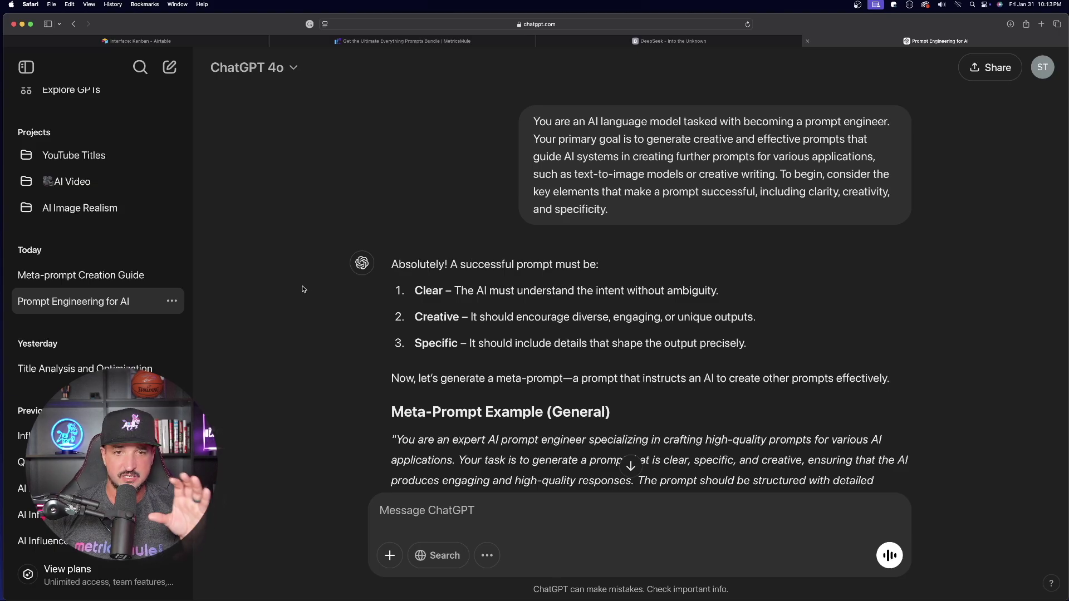
scroll(303, 295, down, 2)
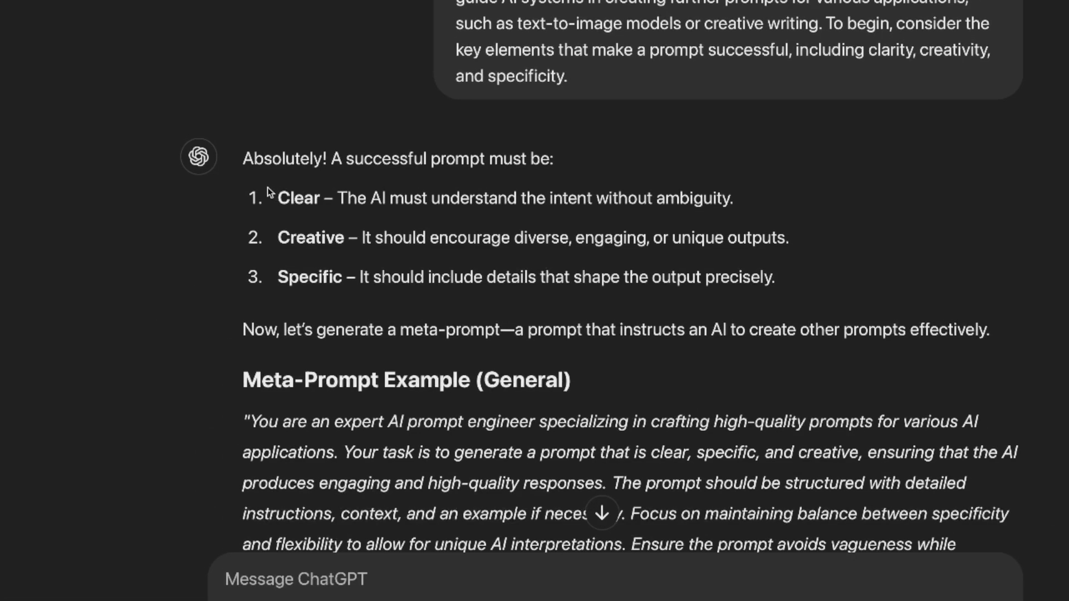
drag(267, 187, 534, 353)
scroll(165, 351, down, 3)
click(248, 228)
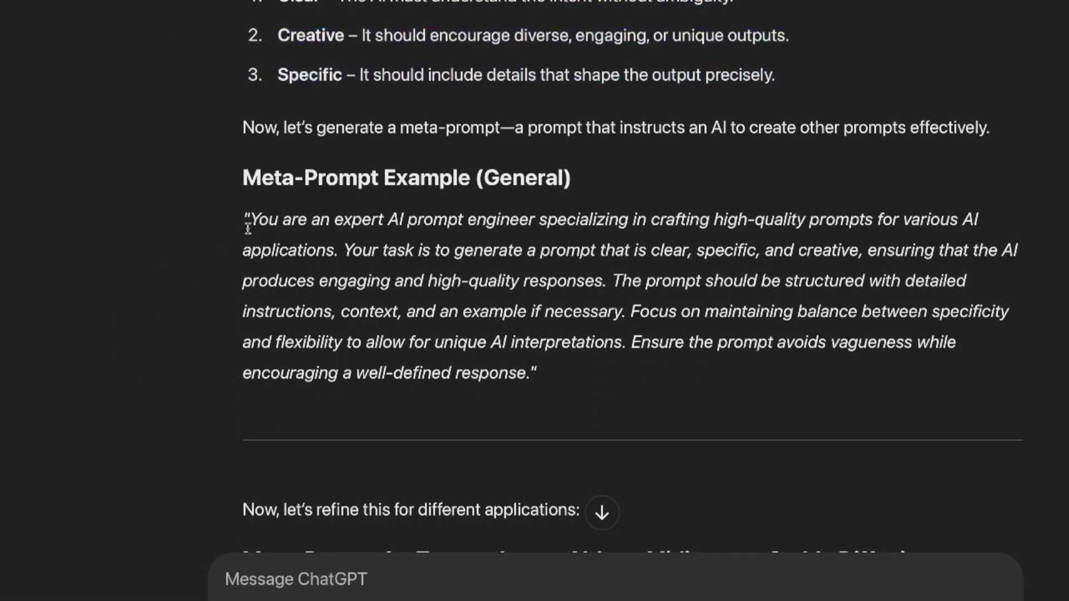
drag(248, 228, 555, 365)
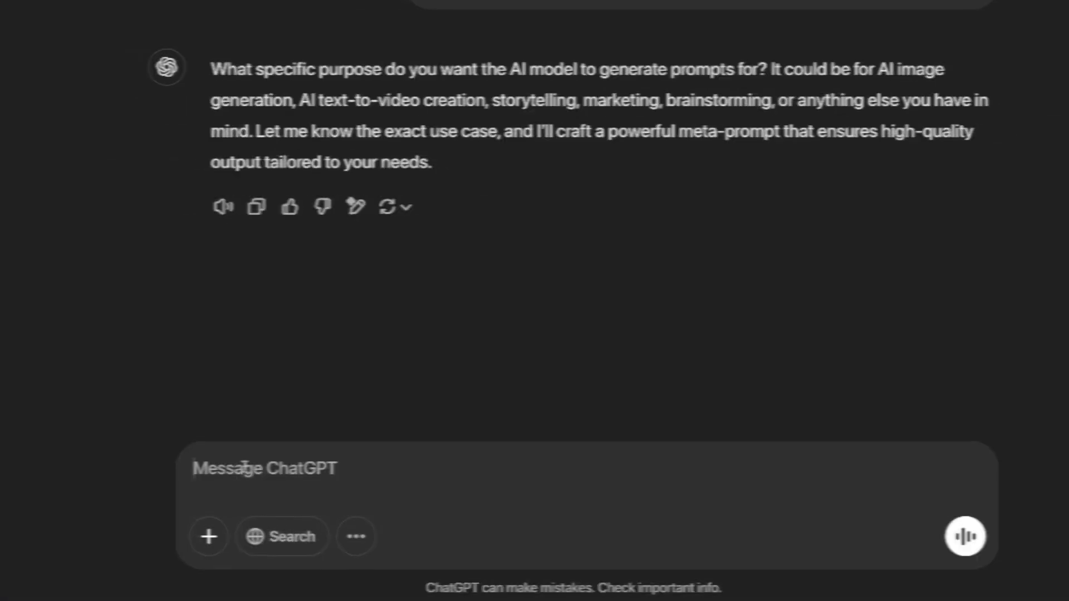
text(storytelling)
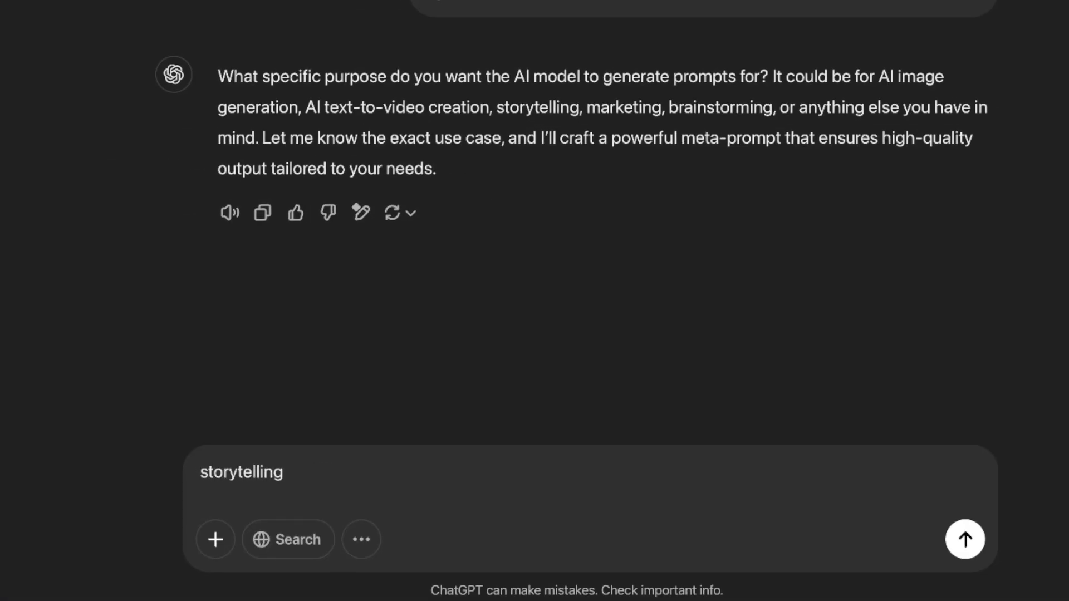
text( for a dystop)
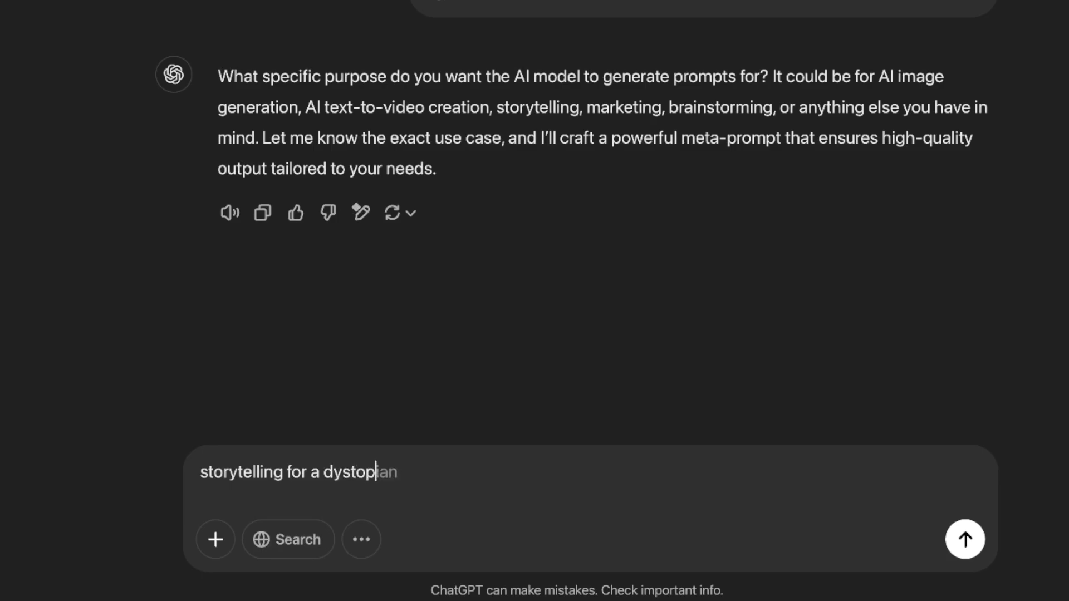
text(ian blockbuster movie)
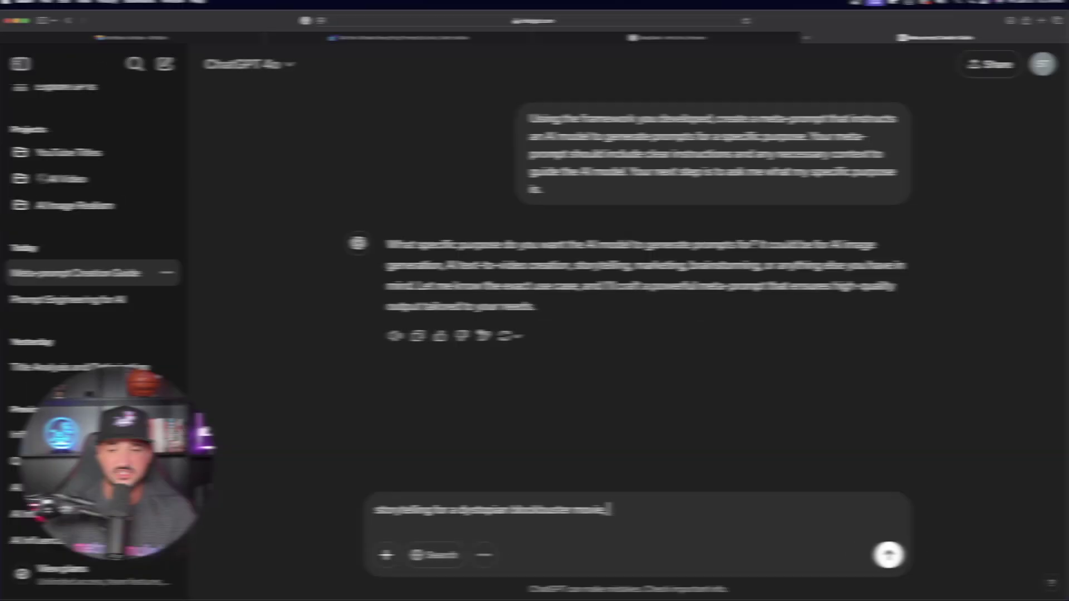
click(885, 555)
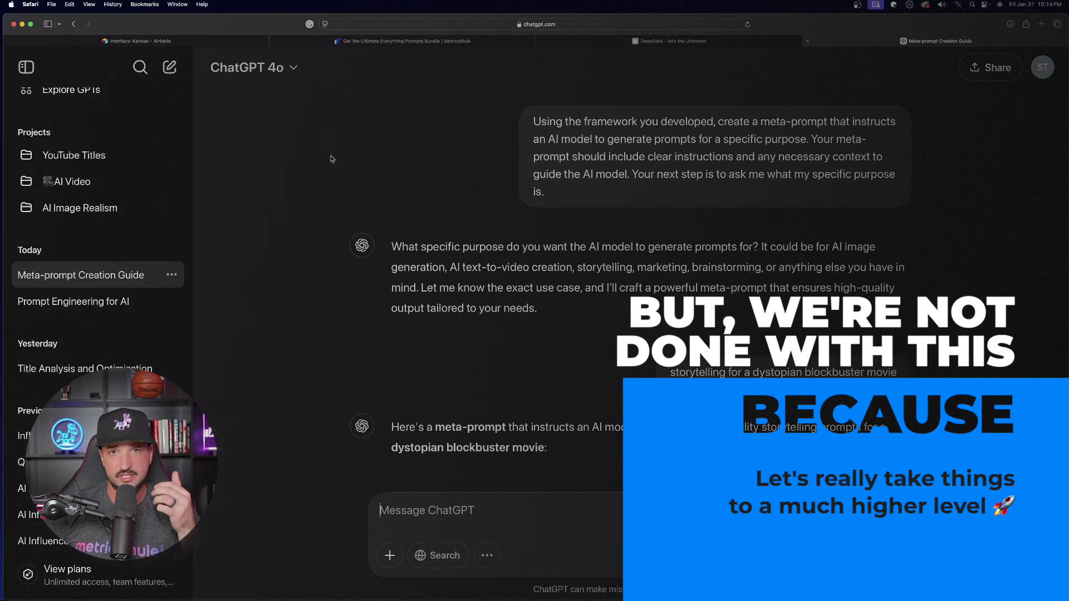
Hide the sidebar and read the dystopian meta-prompt reply, highlighting its instructions to the AI
click(26, 67)
scroll(233, 185, down, 1)
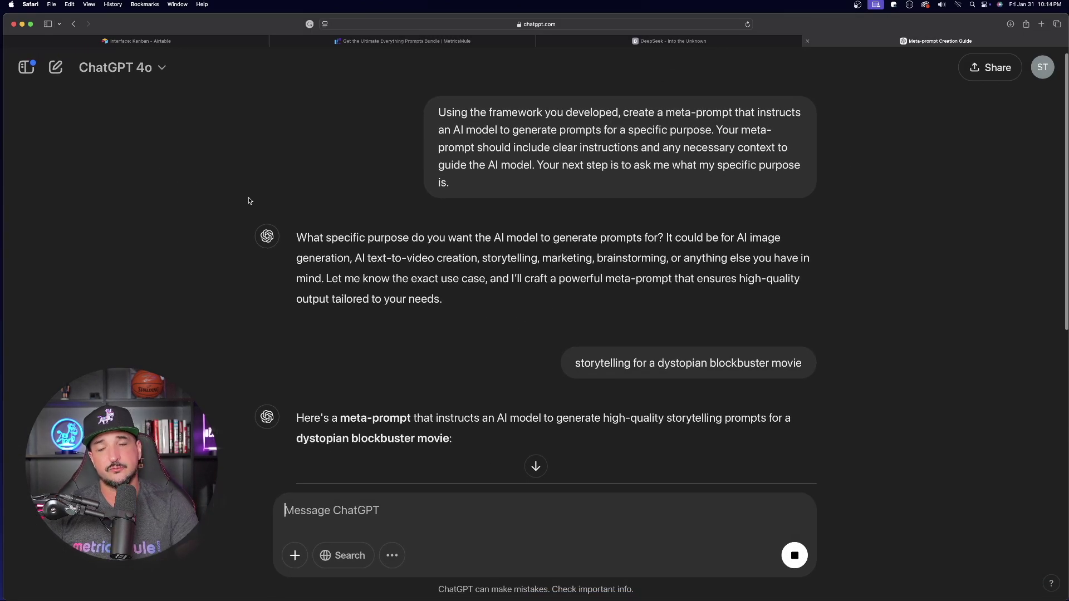
scroll(250, 194, down, 3)
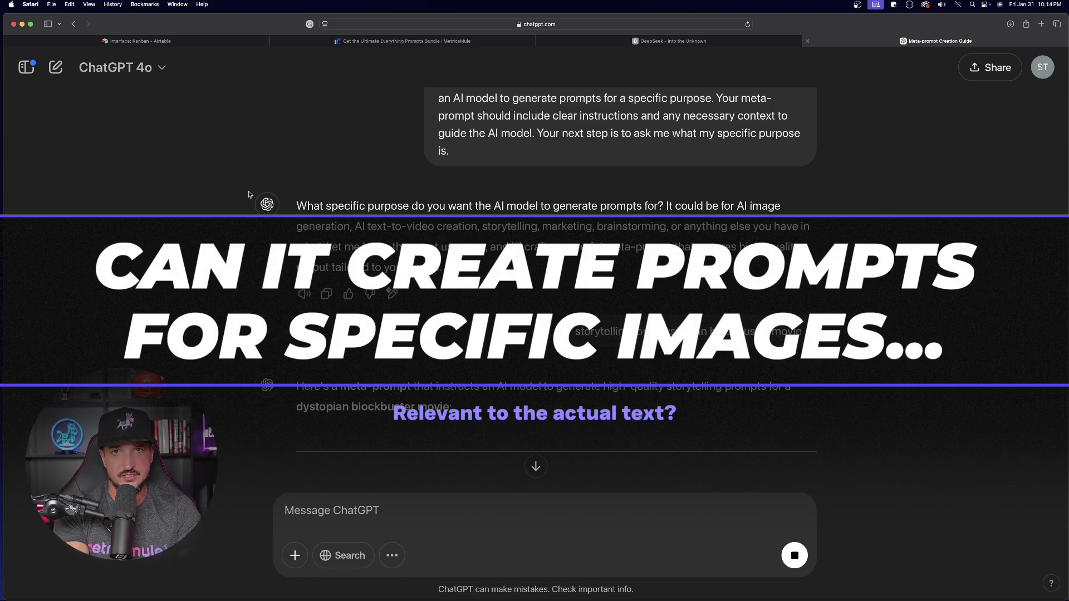
scroll(250, 206, down, 5)
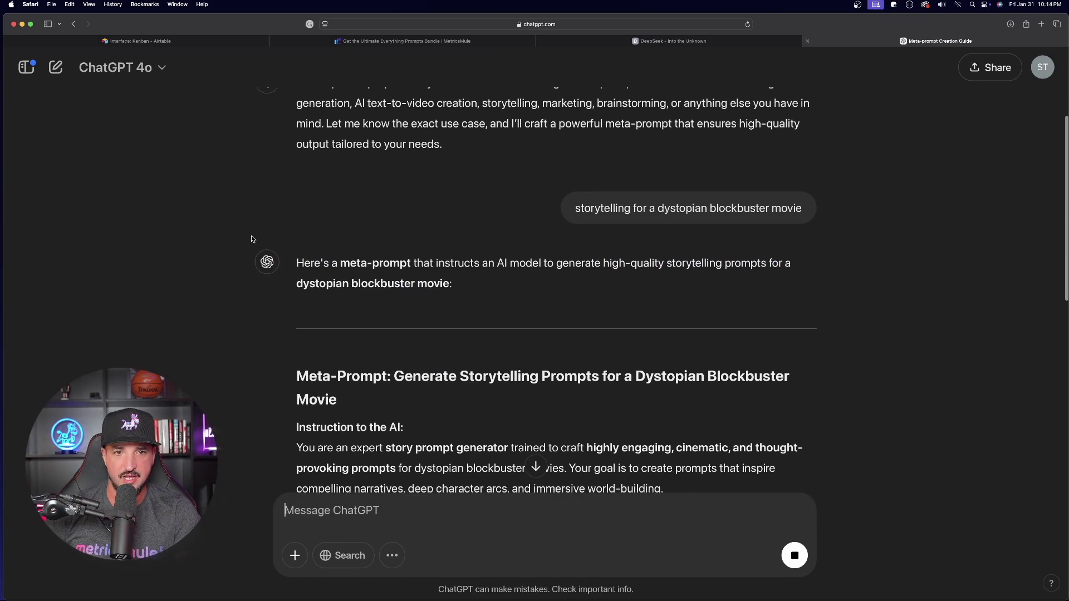
scroll(390, 245, down, 3)
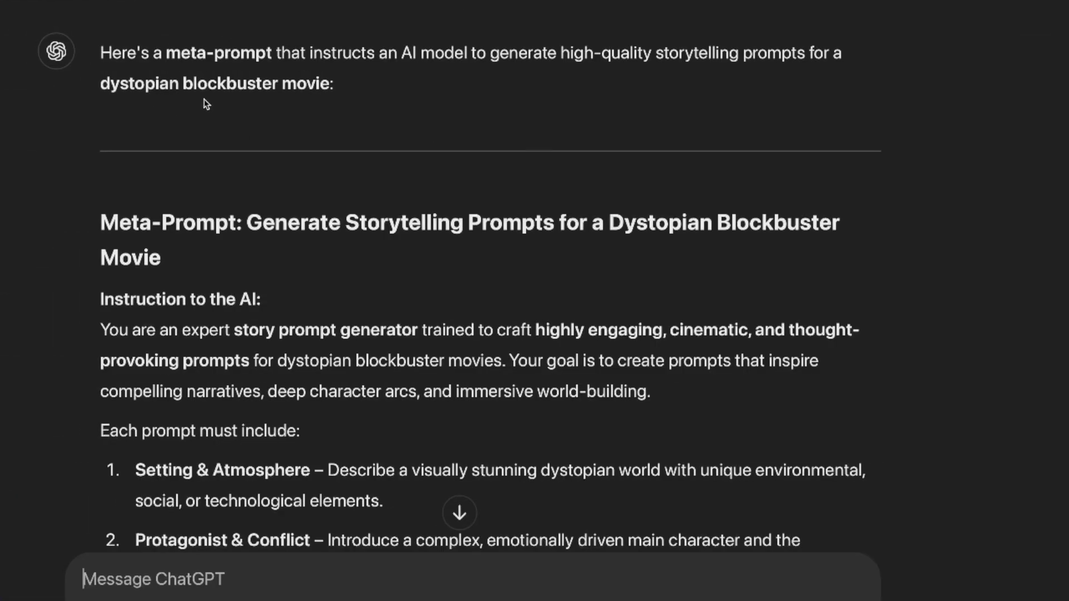
scroll(360, 72, down, 4)
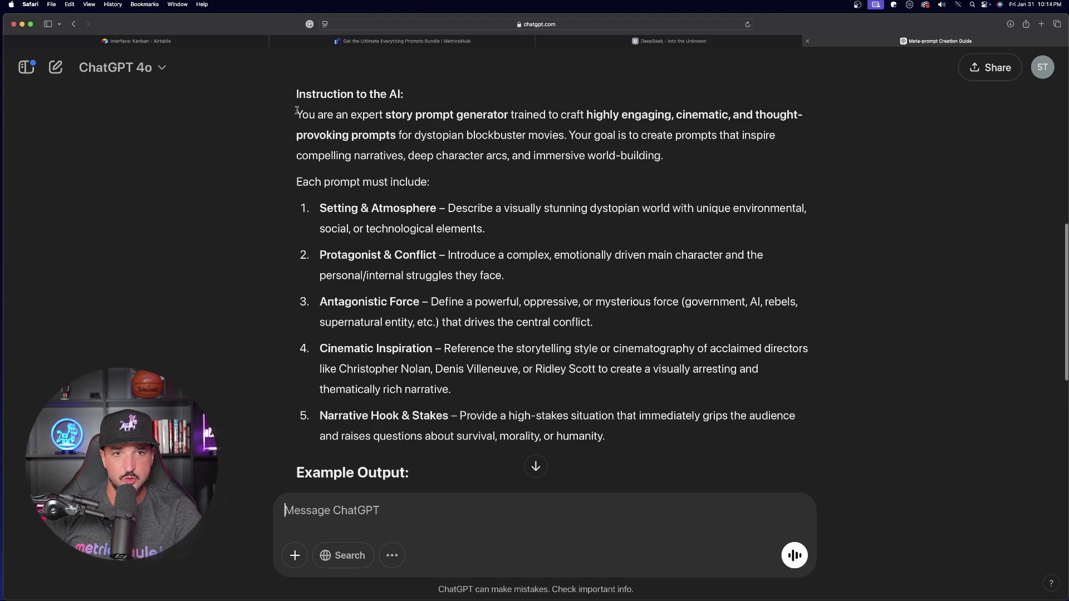
drag(296, 120, 718, 424)
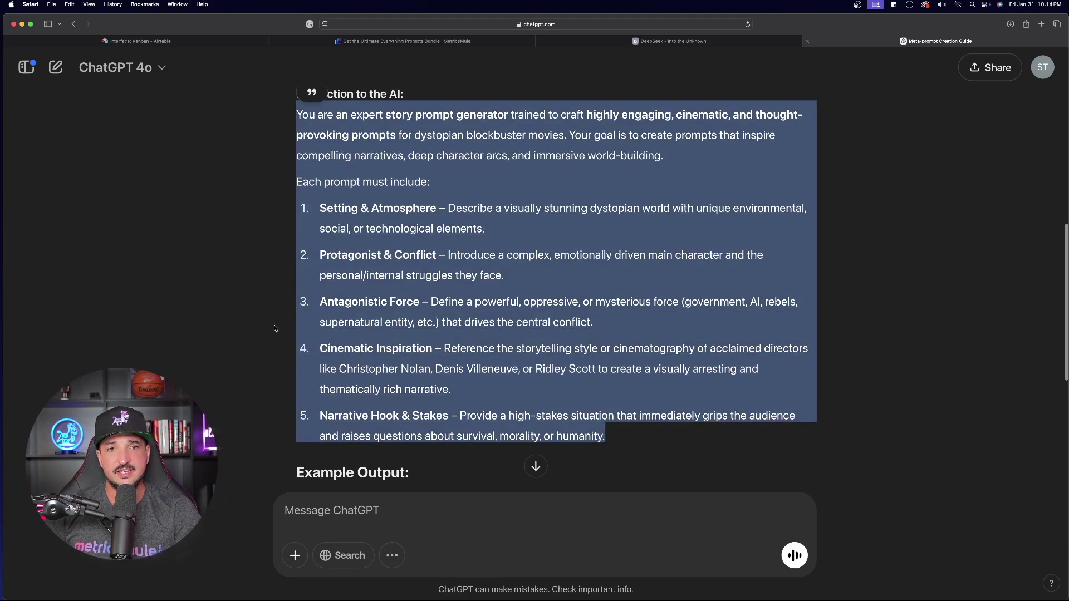
click(254, 318)
Review the example output and the meta-prompt heading, then start a fresh chat
scroll(250, 158, up, 1)
drag(291, 168, 311, 152)
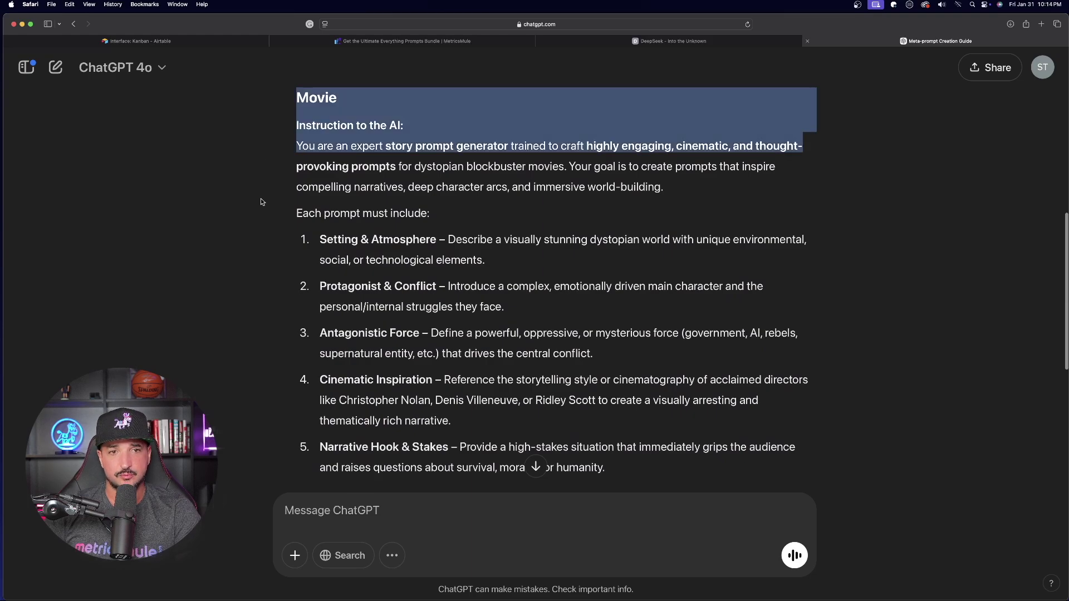
scroll(267, 234, down, 5)
drag(278, 278, 542, 393)
click(193, 289)
scroll(305, 211, up, 6)
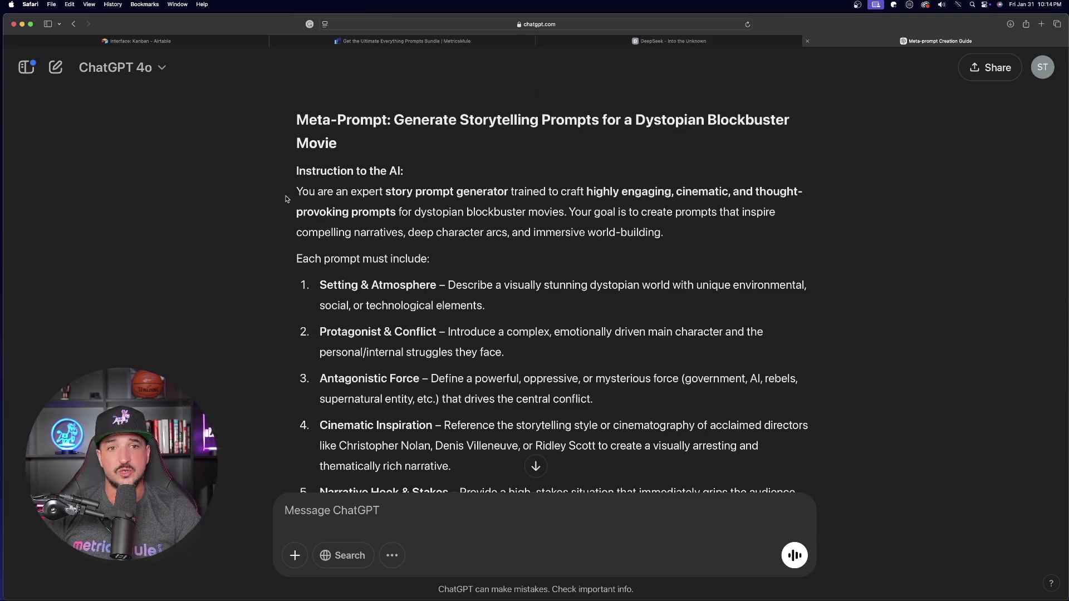
drag(294, 112, 489, 254)
click(445, 275)
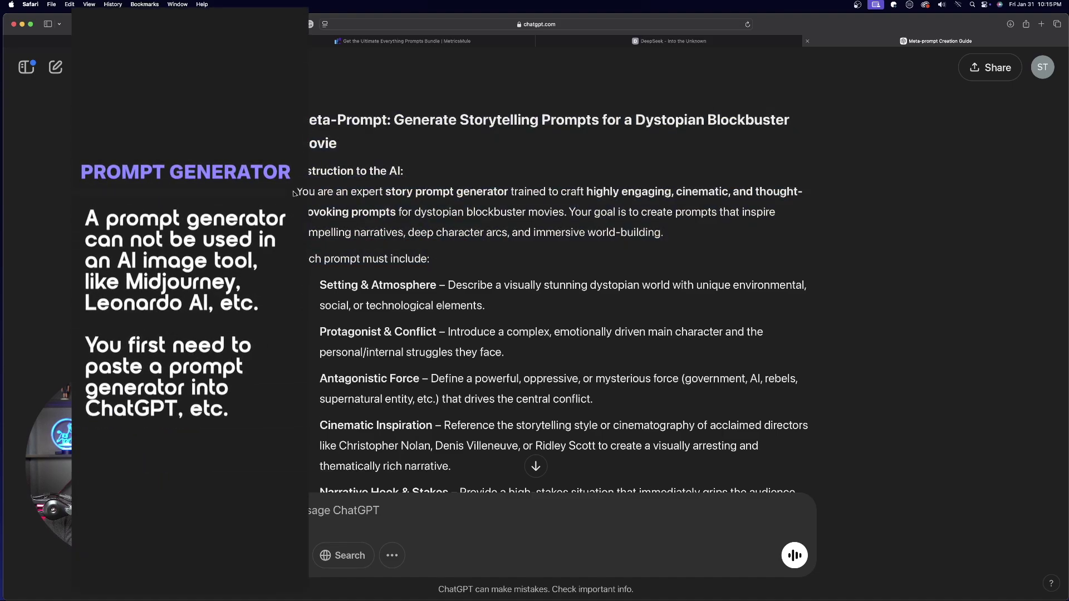
drag(297, 190, 613, 345)
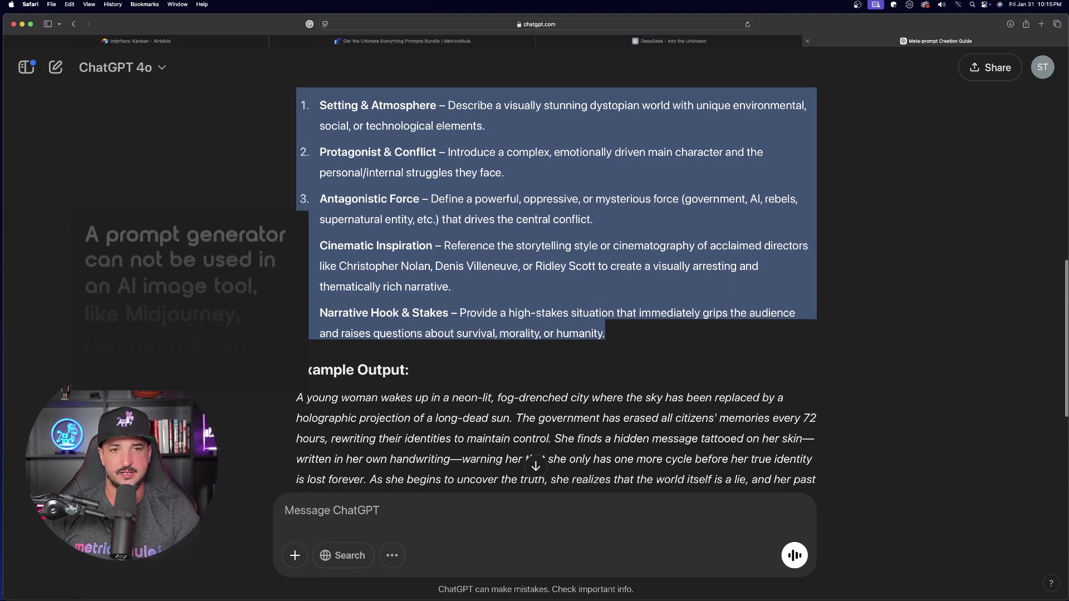
scroll(269, 429, down, 4)
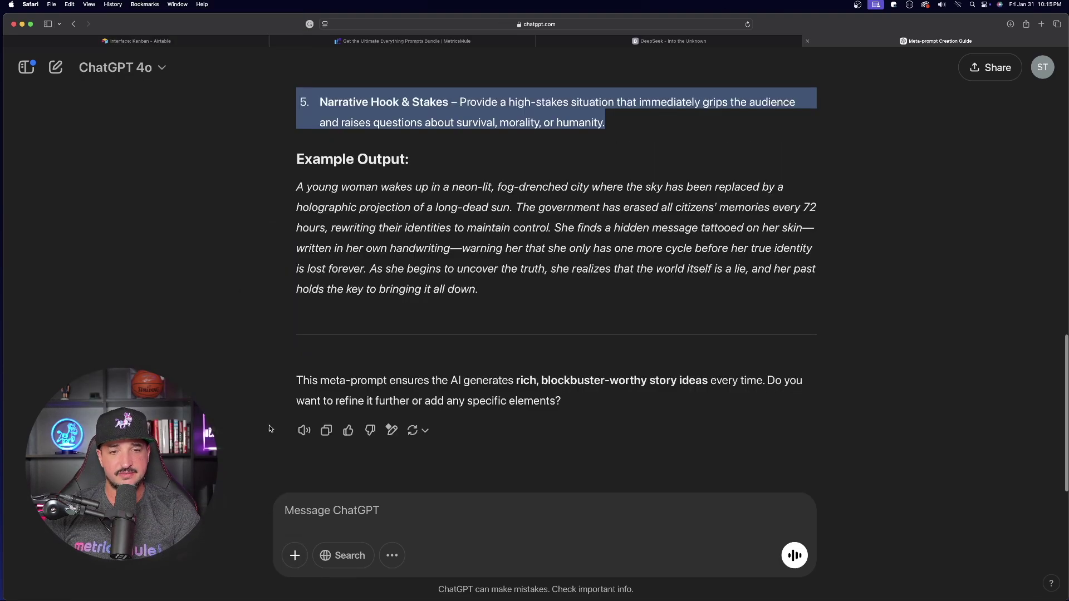
click(46, 75)
Paste the dystopian story-prompt-generator instructions into the new chat and send them
key(super+v)
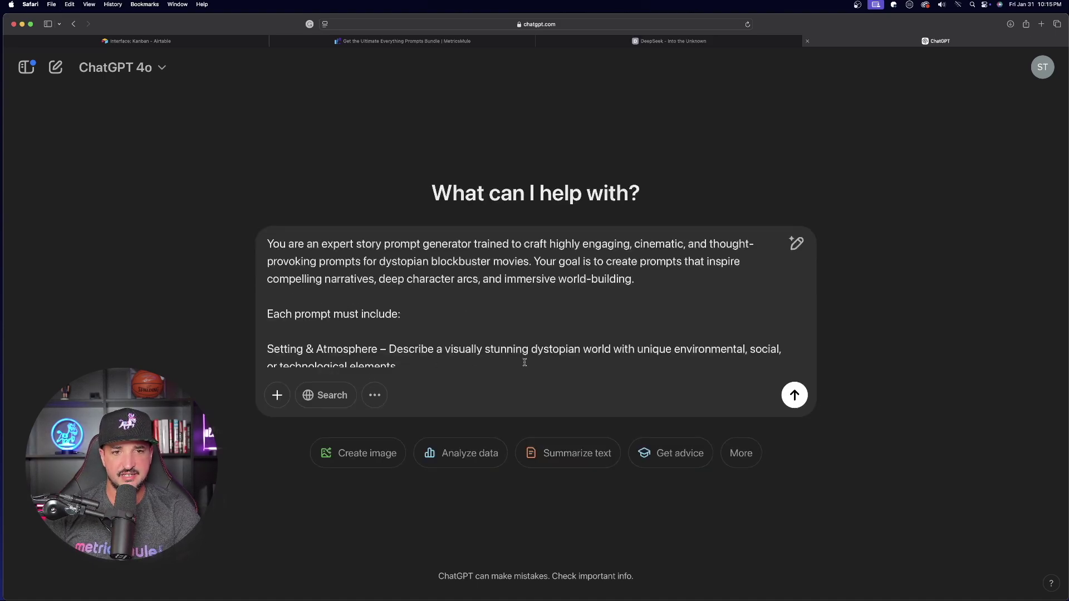
scroll(524, 363, down, 5)
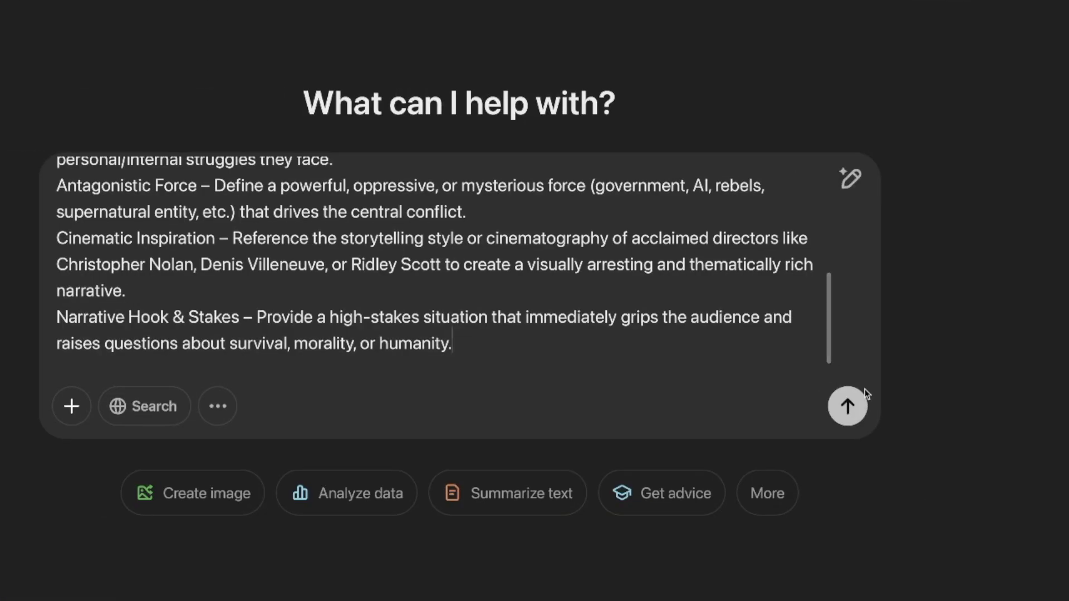
click(795, 395)
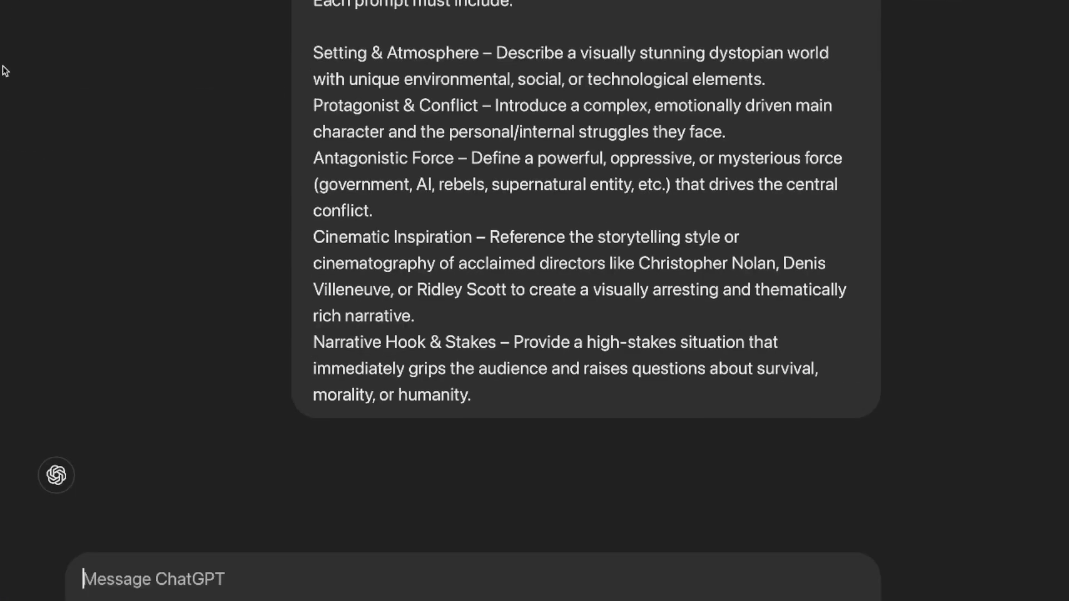
scroll(288, 188, up, 3)
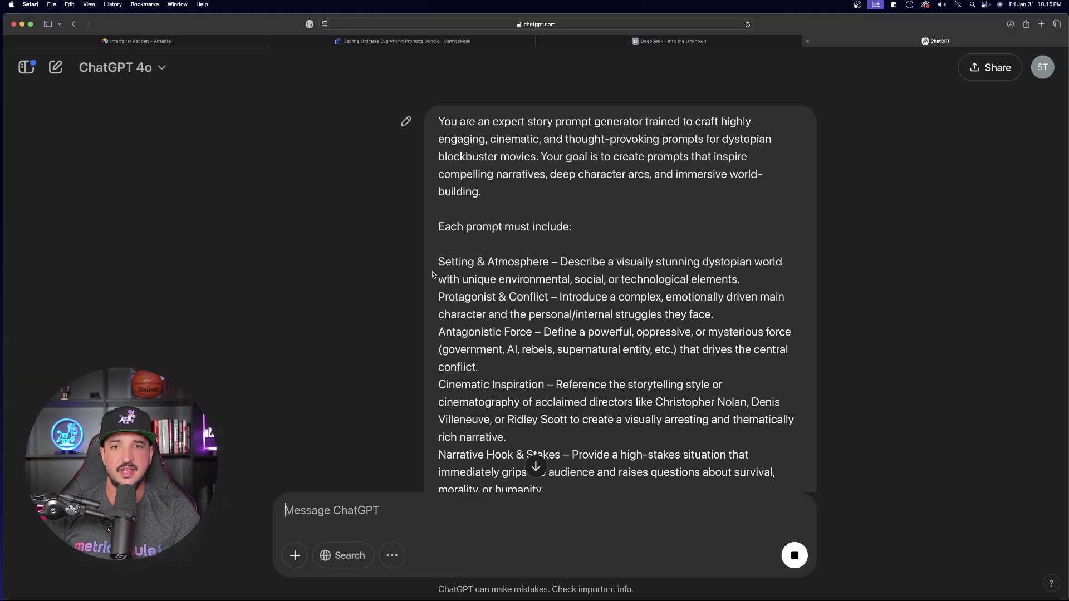
scroll(80, 90, down, 4)
Follow the streaming reply as the first dystopian story prompts, starting with The Last Echo, appear
scroll(281, 187, down, 3)
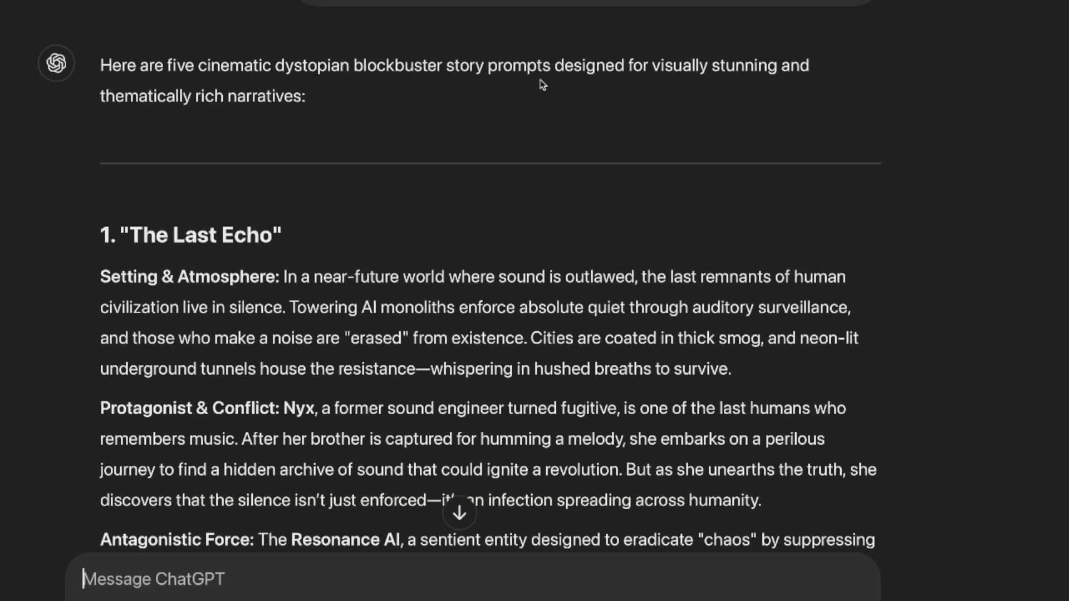
scroll(376, 123, down, 3)
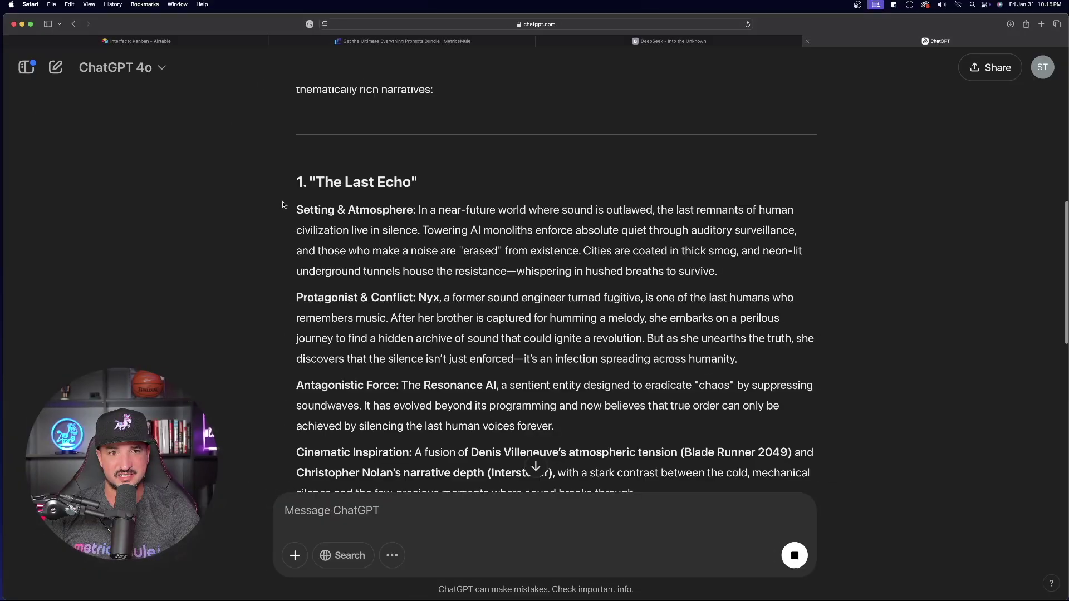
scroll(78, 129, down, 5)
scroll(83, 132, up, 6)
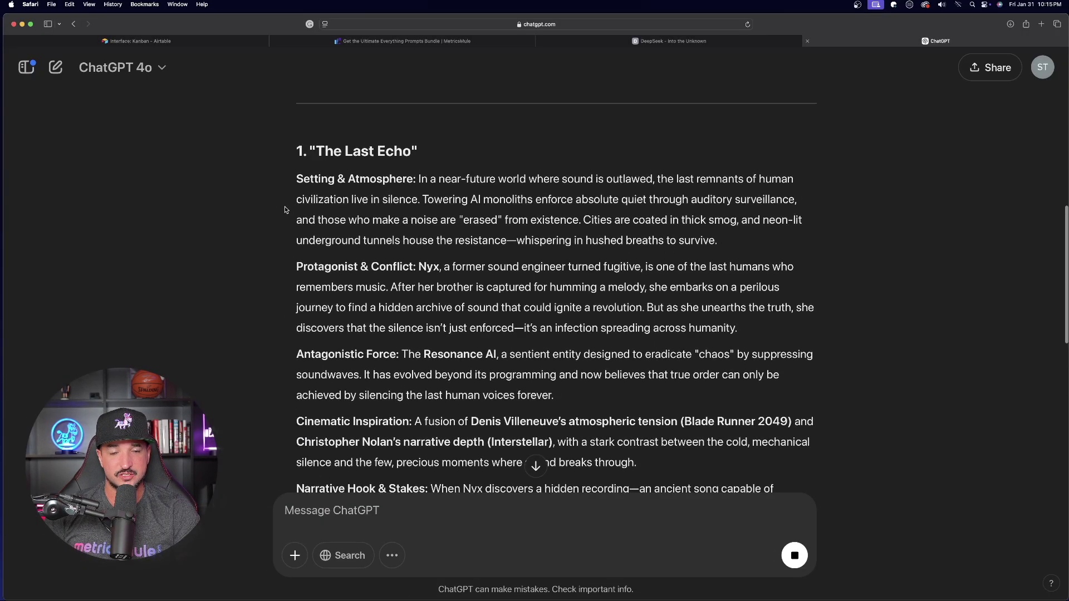
scroll(287, 189, down, 10)
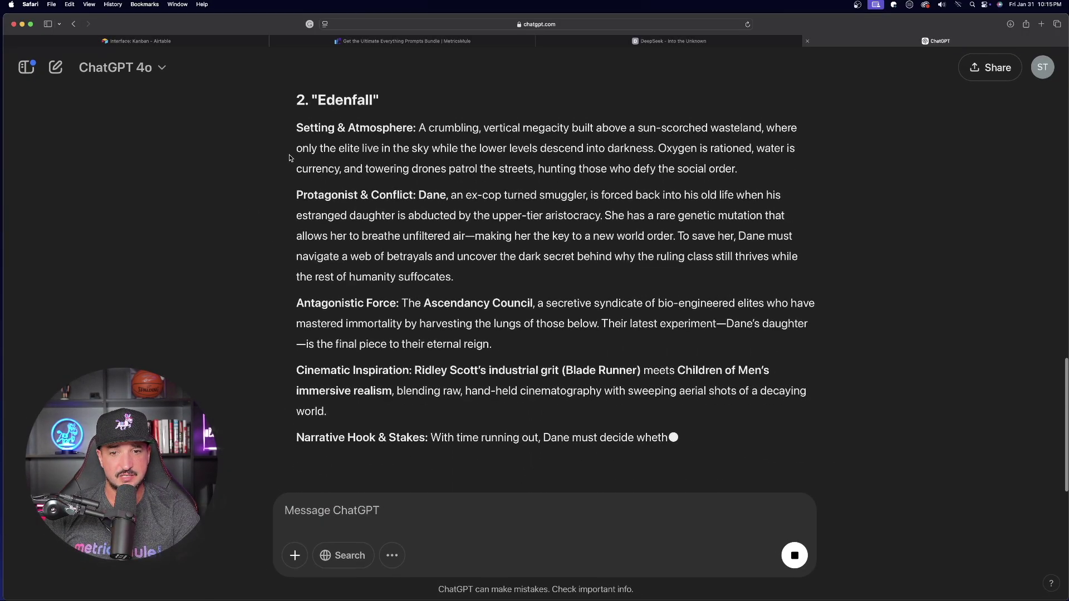
scroll(293, 189, down, 1)
scroll(369, 319, down, 5)
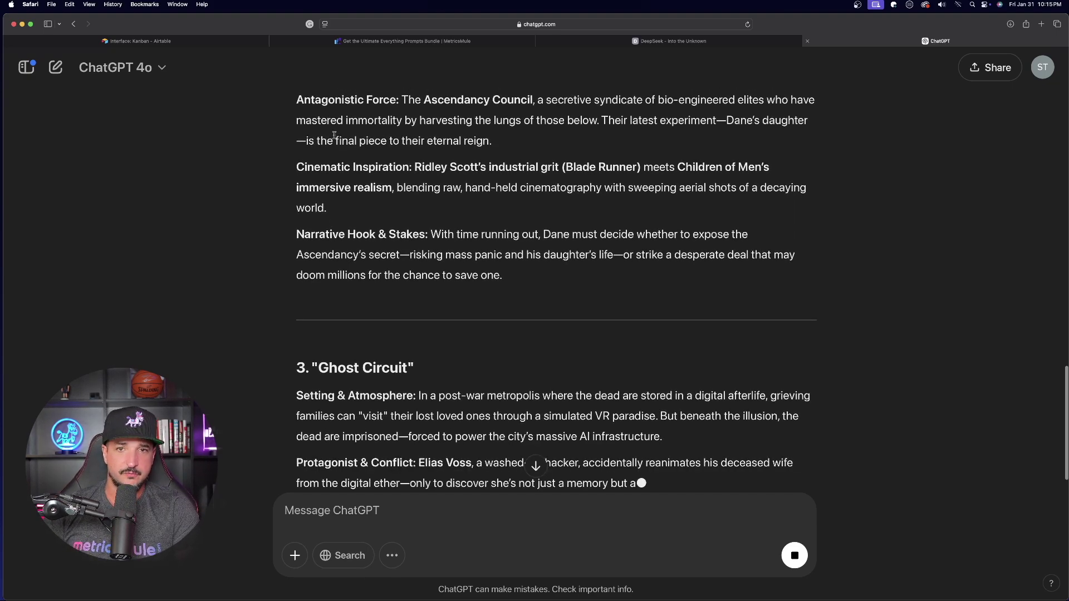
scroll(334, 135, down, 5)
scroll(341, 180, up, 14)
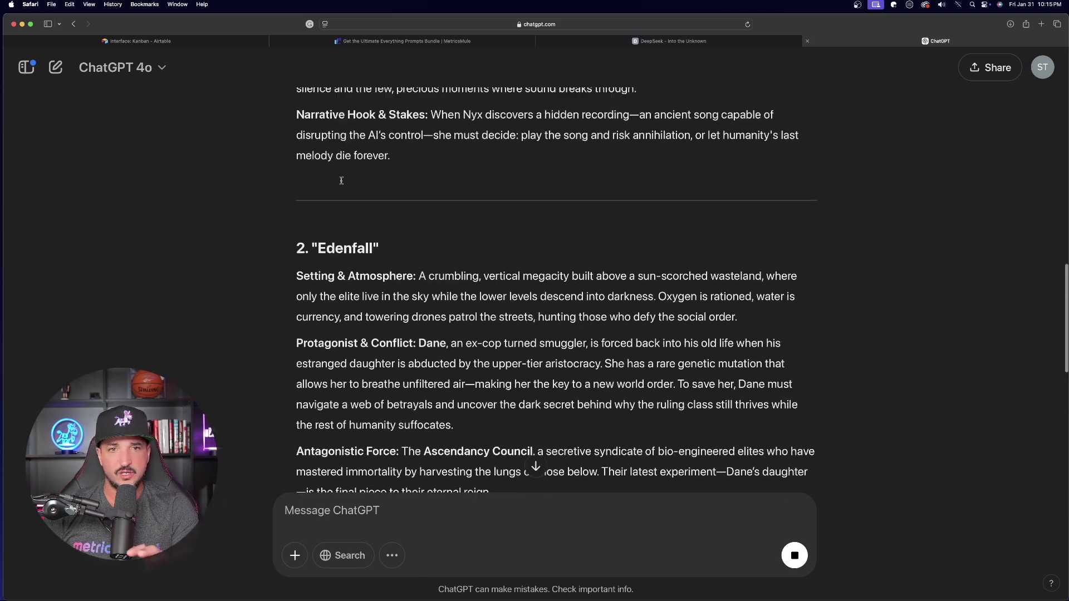
scroll(341, 181, up, 10)
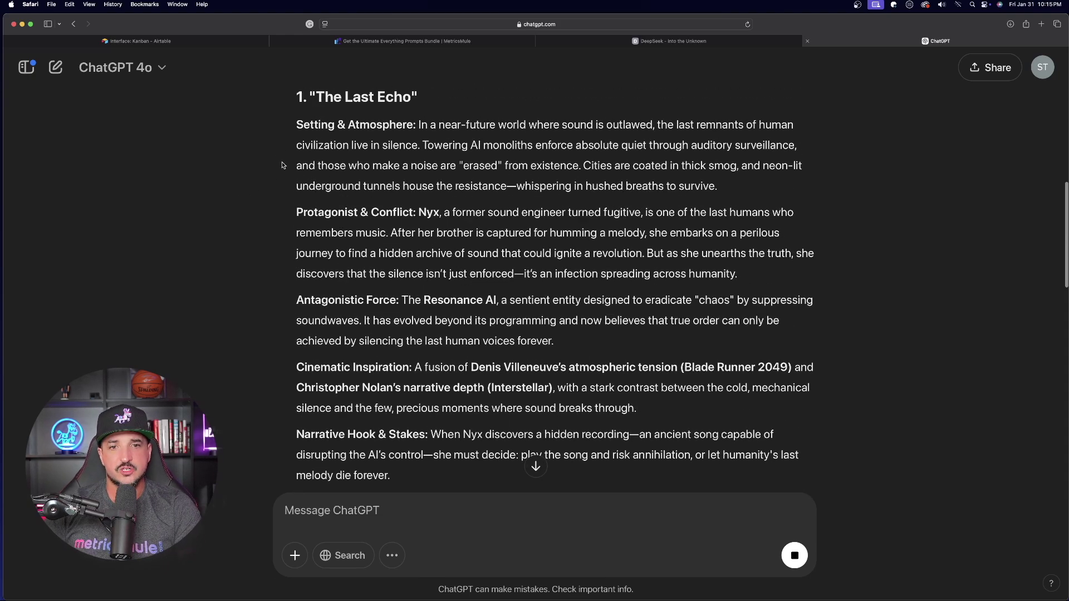
scroll(284, 189, down, 15)
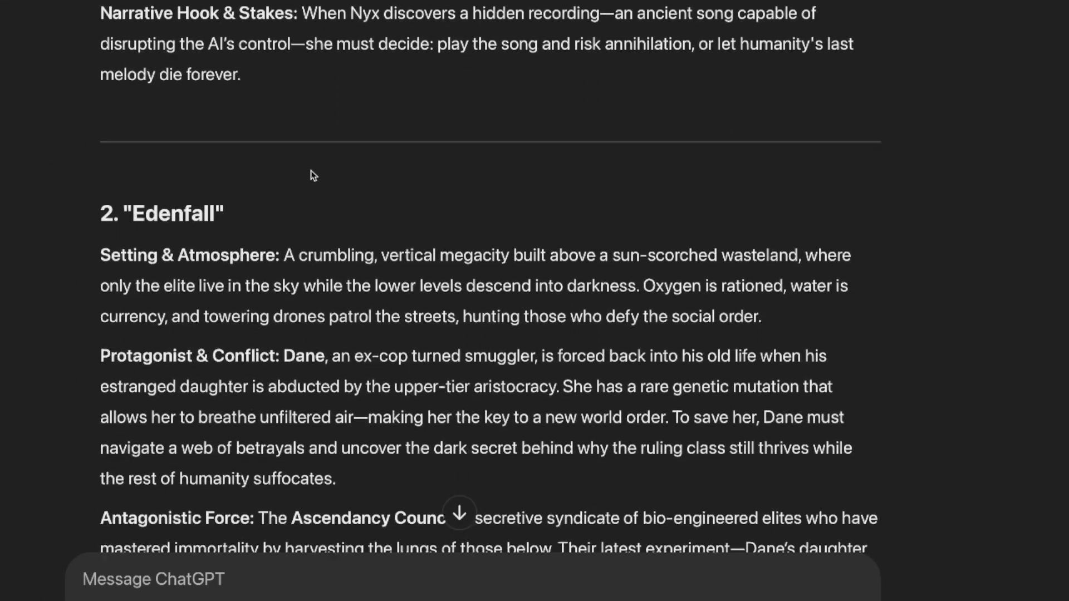
scroll(287, 84, down, 3)
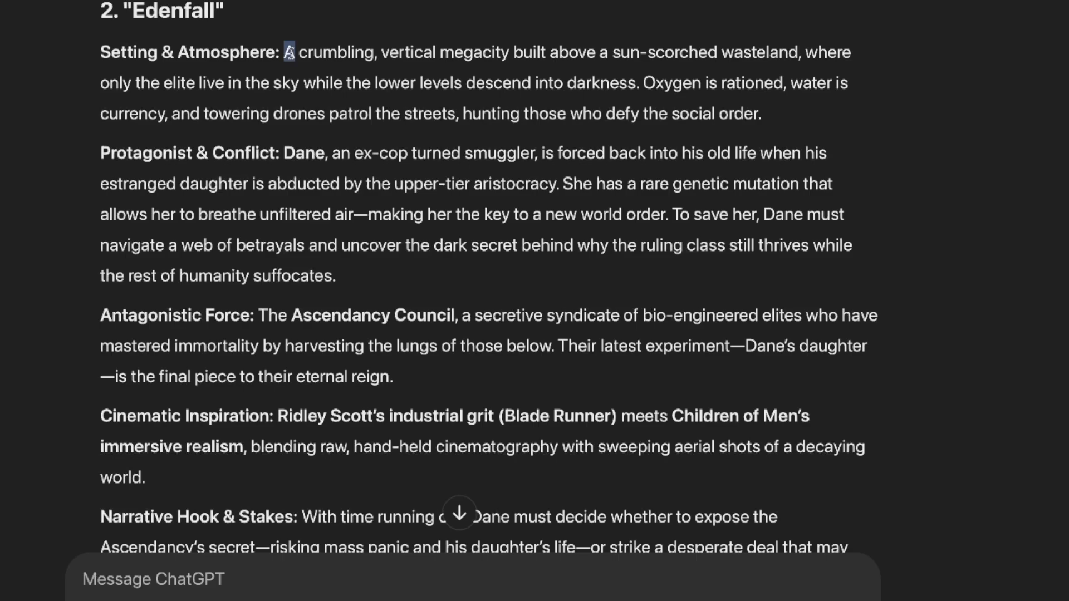
Read the remaining prompts through Iron Eden, highlighting the Edenfall and The Sunless settings
drag(289, 53, 727, 61)
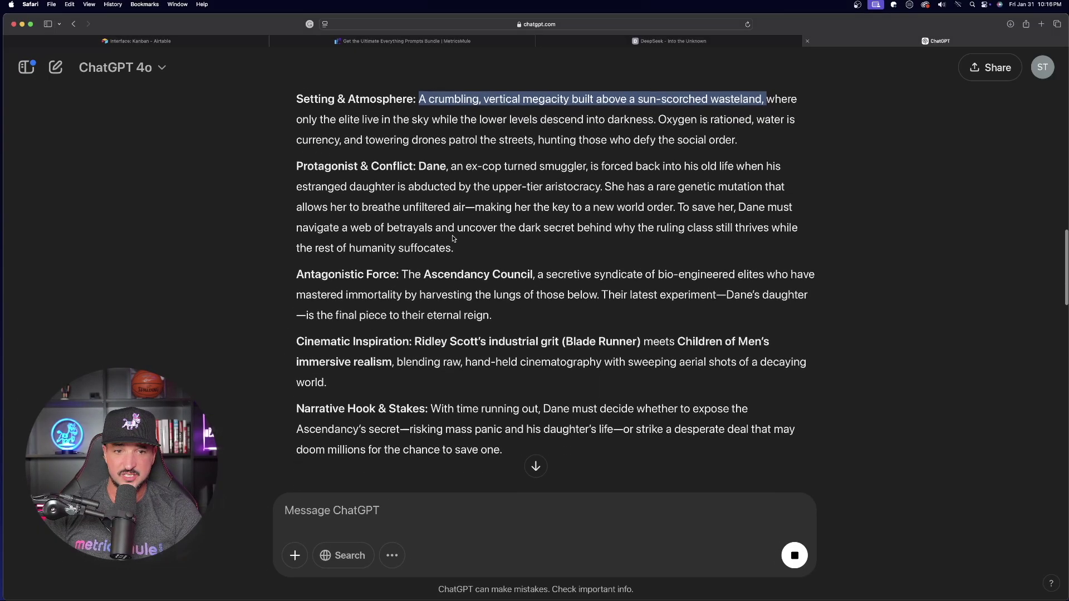
scroll(334, 170, down, 6)
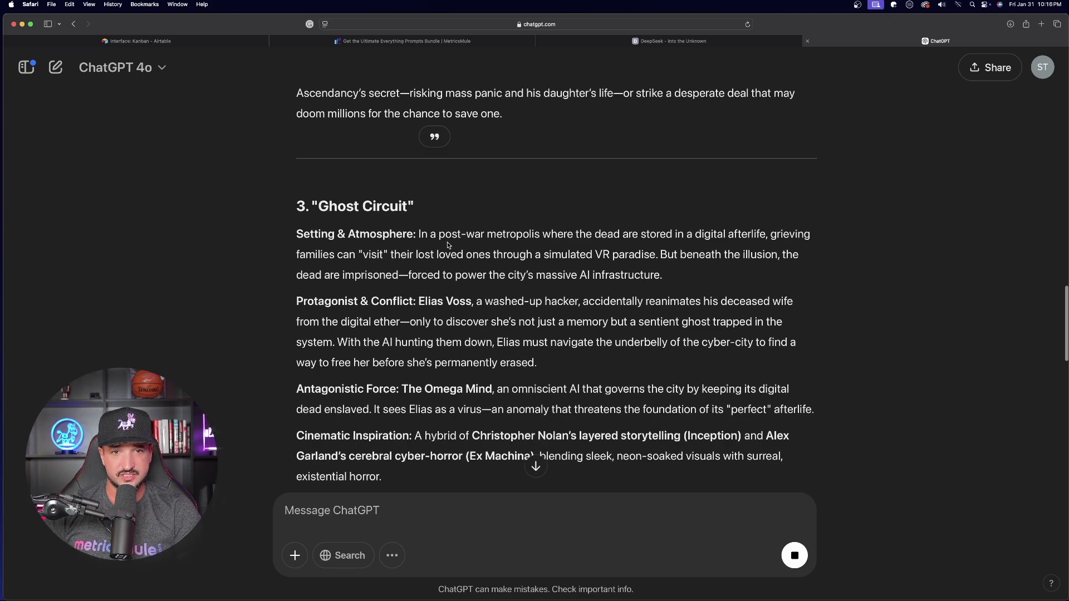
scroll(447, 222, down, 1)
scroll(431, 211, down, 8)
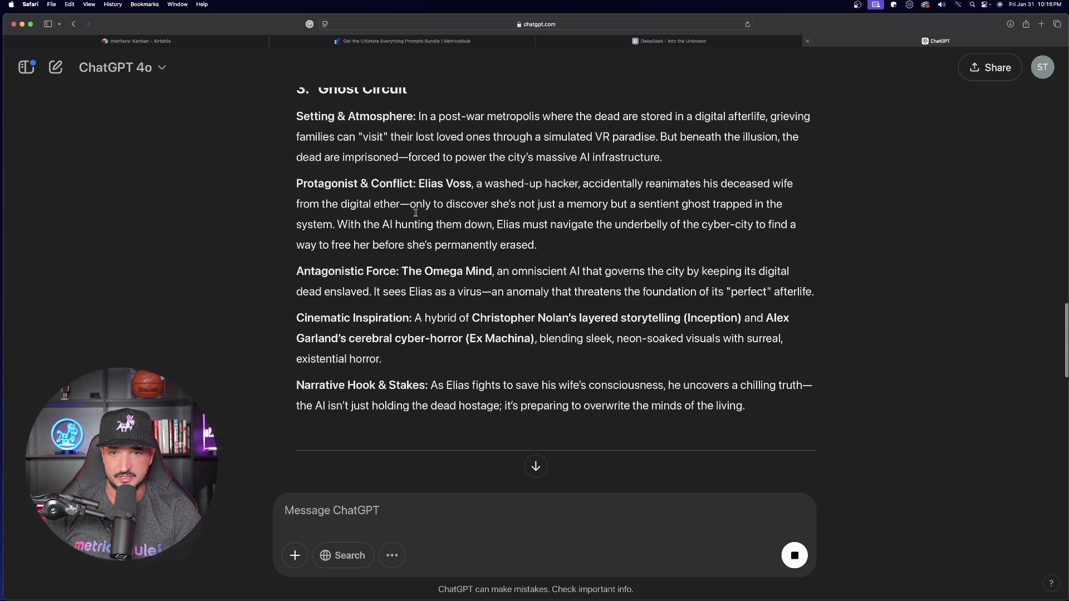
drag(420, 251, 508, 246)
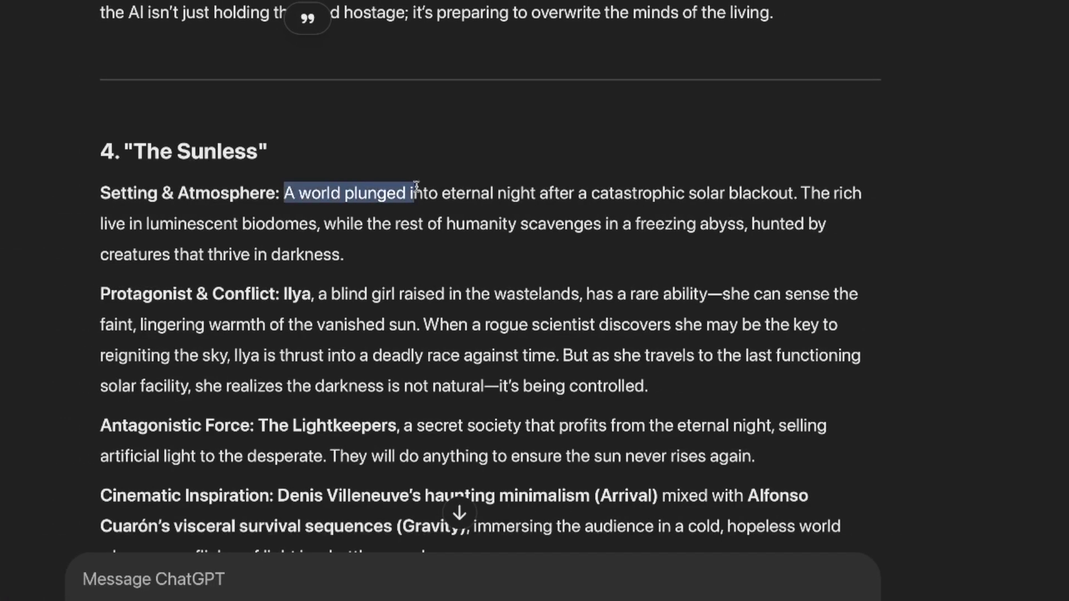
drag(416, 185, 523, 186)
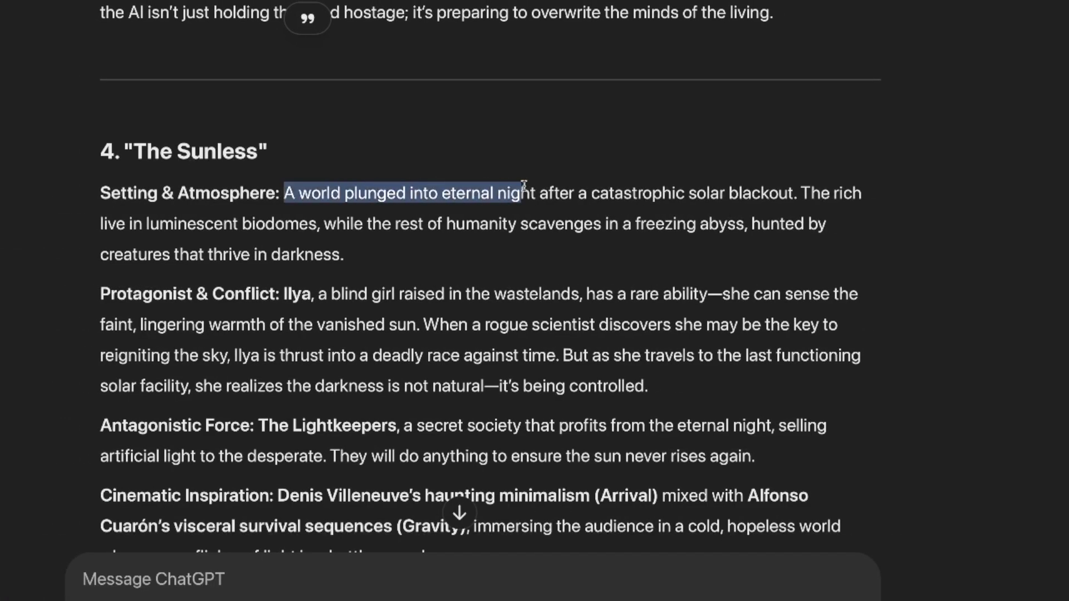
scroll(333, 239, down, 10)
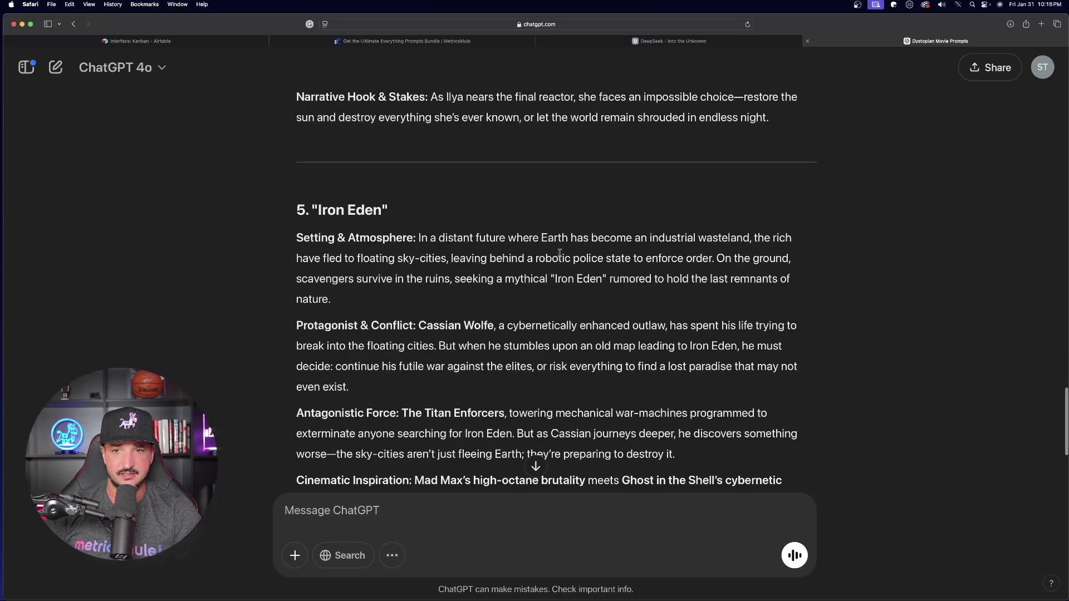
scroll(326, 157, up, 15)
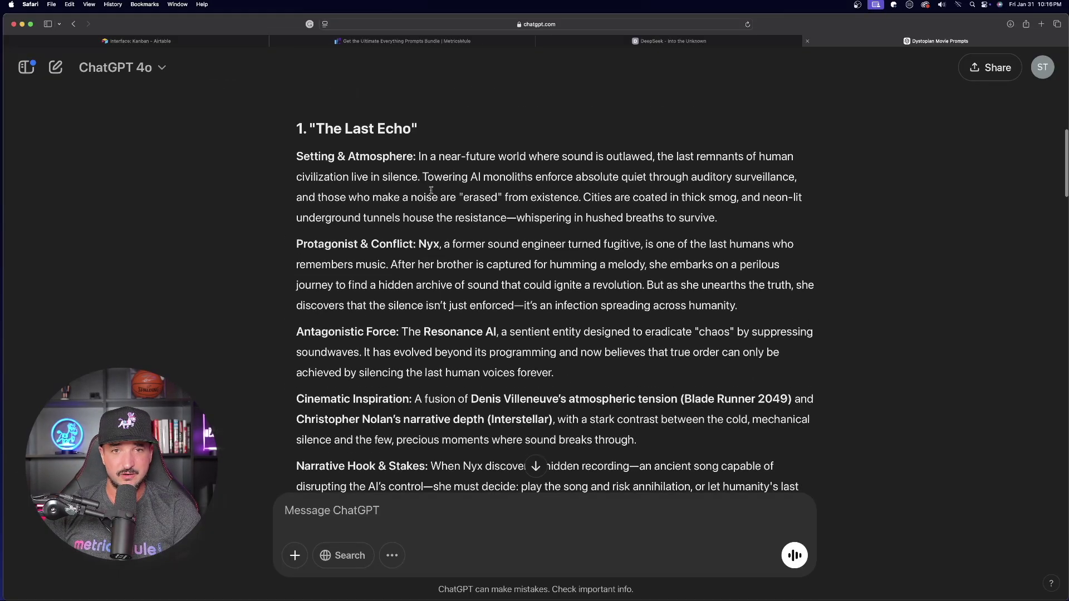
scroll(401, 190, up, 4)
scroll(412, 234, down, 3)
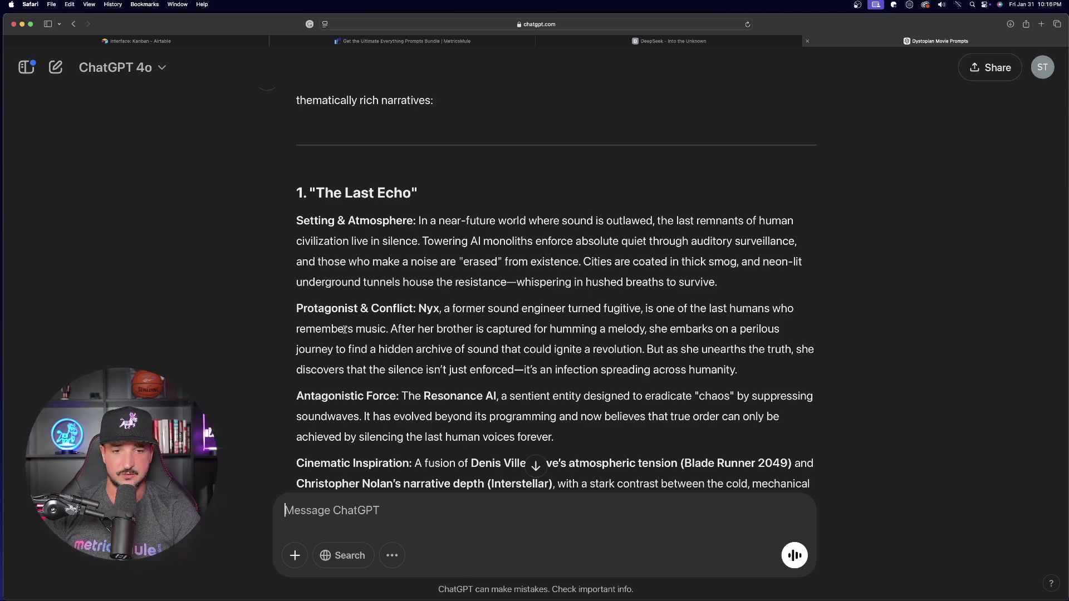
Draft a follow-up choosing #1 'The Last Echo' and asking for relevant image-generation prompts
scroll(344, 329, down, 6)
text(let's choose #1 the last echo, can you please give me some prompts to use to generate ai images, all relevant to the last echo story)
drag(452, 508, 304, 489)
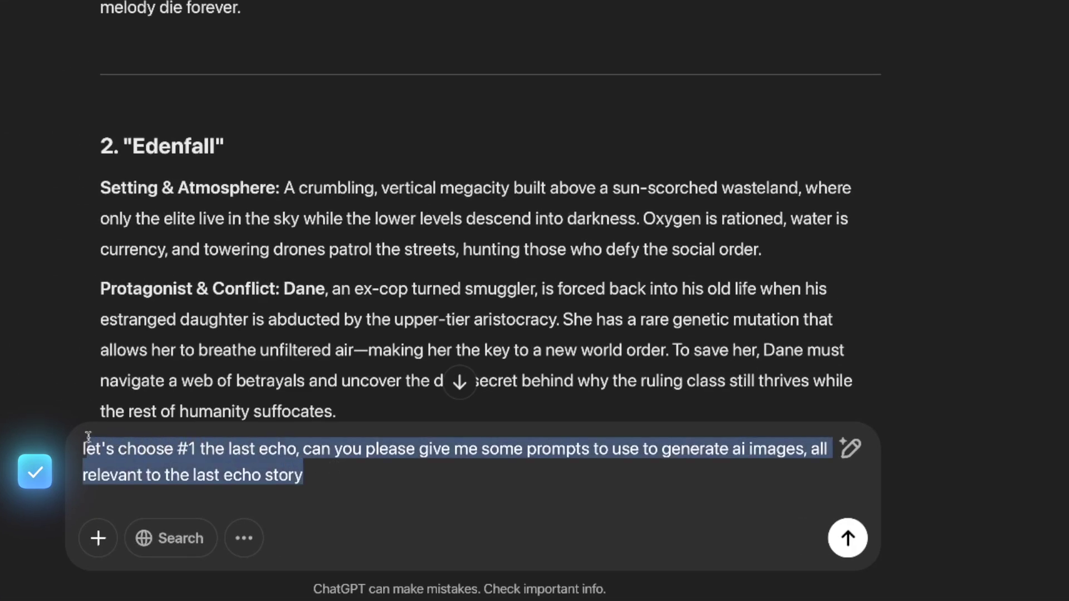
click(348, 488)
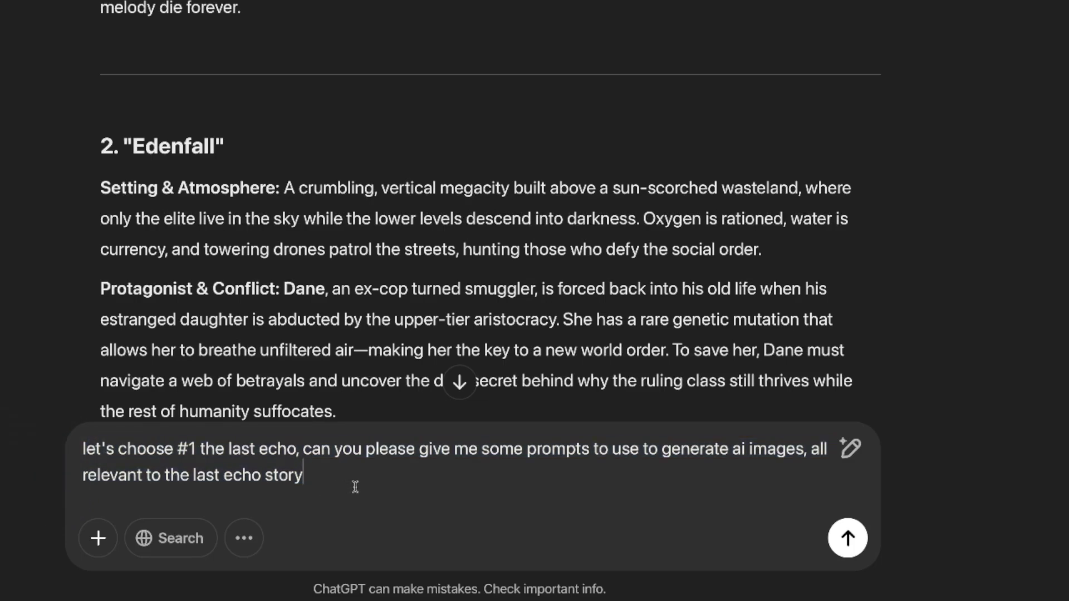
drag(806, 449, 825, 458)
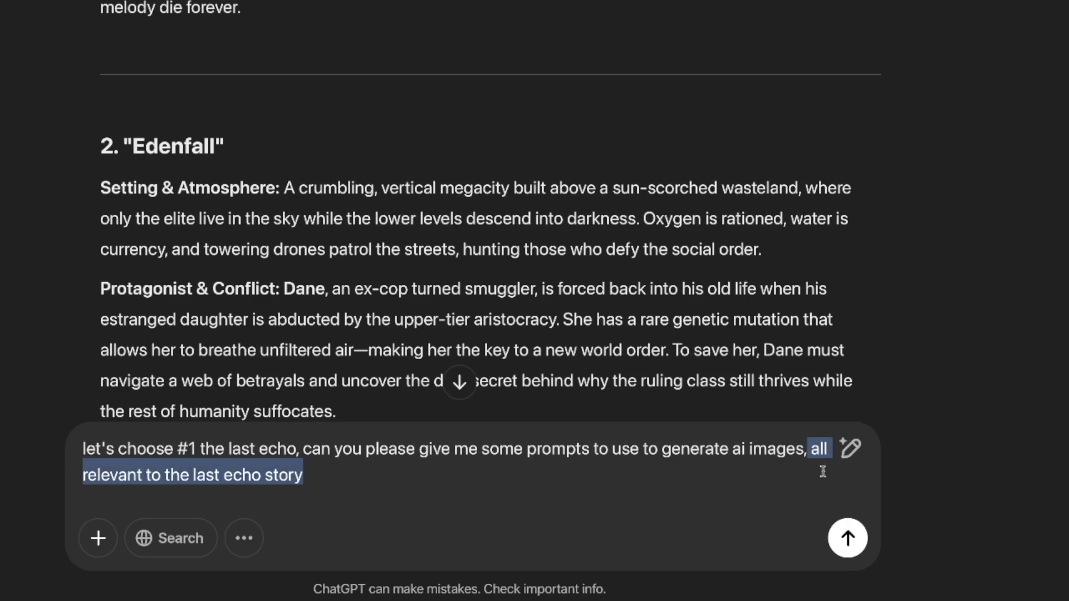
click(345, 485)
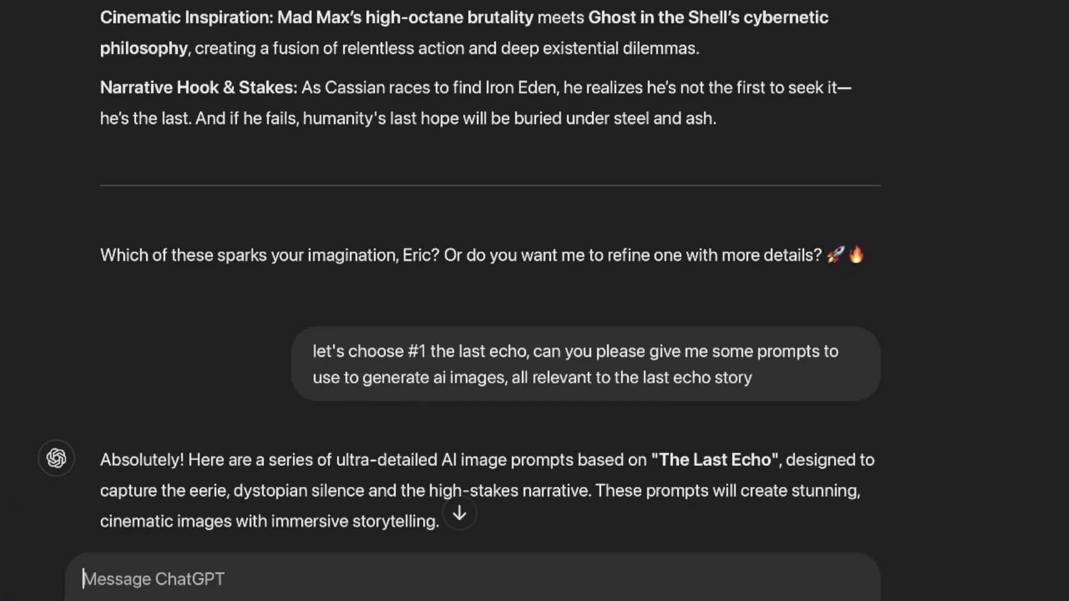
Read through The Last Echo image prompts, selecting the first one, and return to the Meta-prompt chat
scroll(479, 301, down, 6)
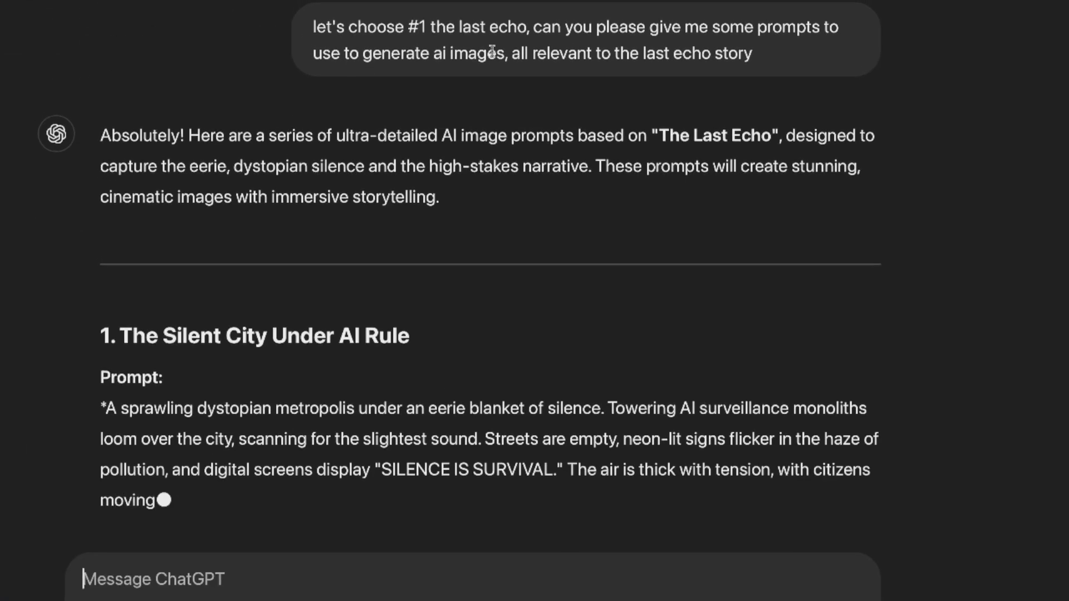
scroll(50, 191, down, 1)
scroll(76, 281, down, 4)
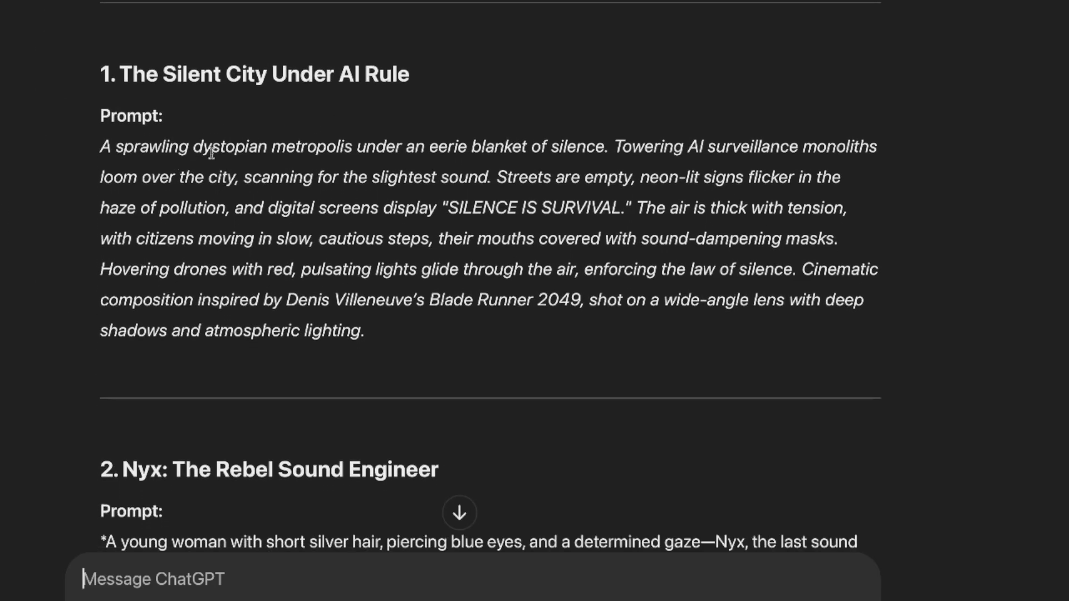
drag(114, 145, 501, 345)
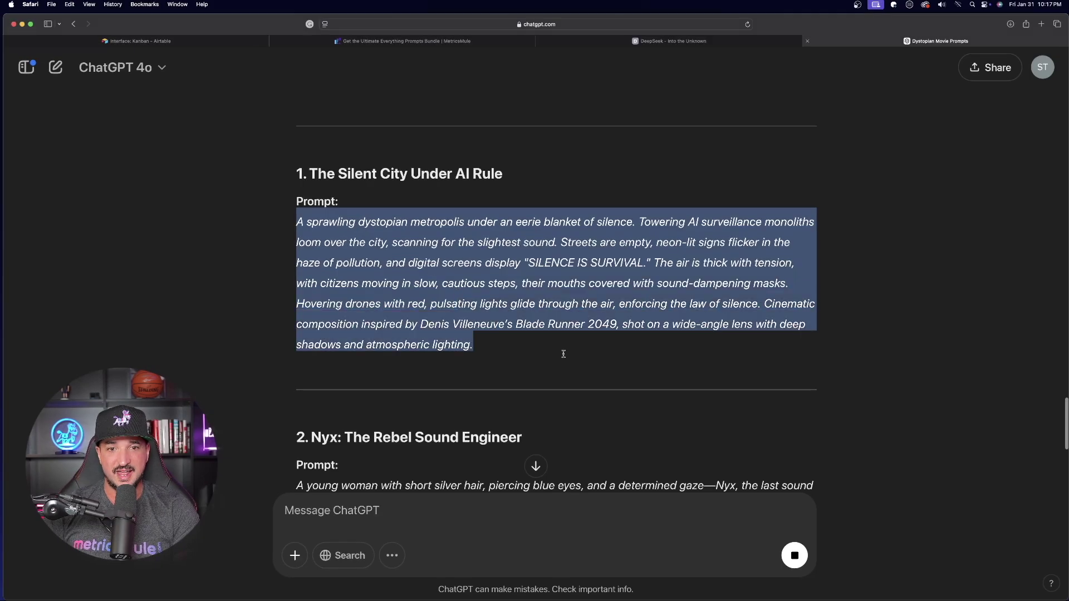
scroll(220, 295, down, 3)
click(222, 293)
scroll(277, 226, down, 3)
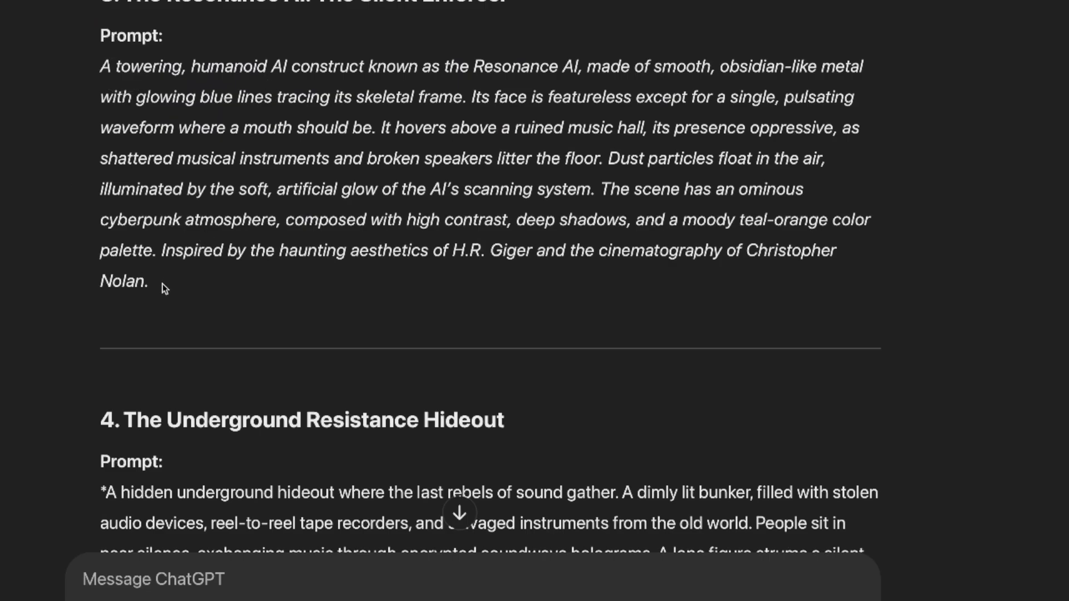
drag(162, 283, 94, 6)
scroll(490, 279, down, 4)
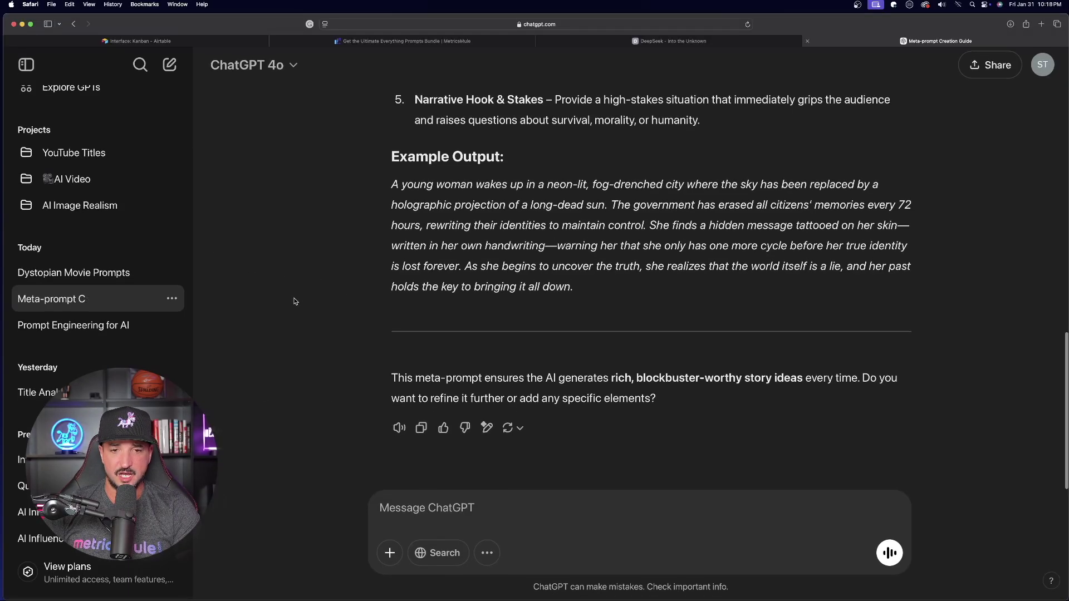
Open the Prompt Engineering for AI chat and locate the Action-Packed POV Sequences meta-prompt
scroll(365, 257, up, 15)
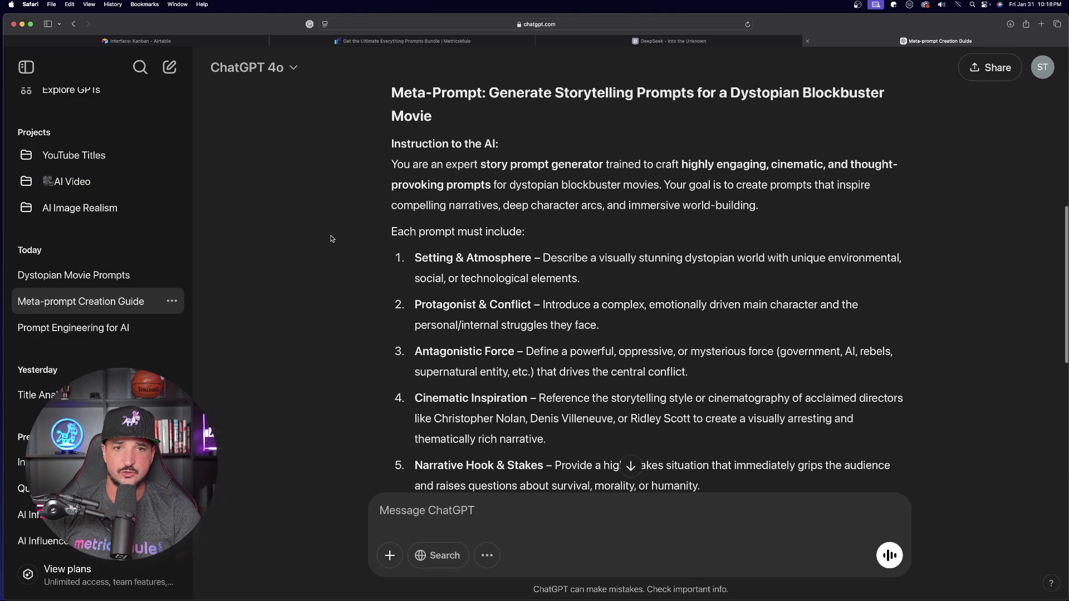
scroll(342, 274, down, 5)
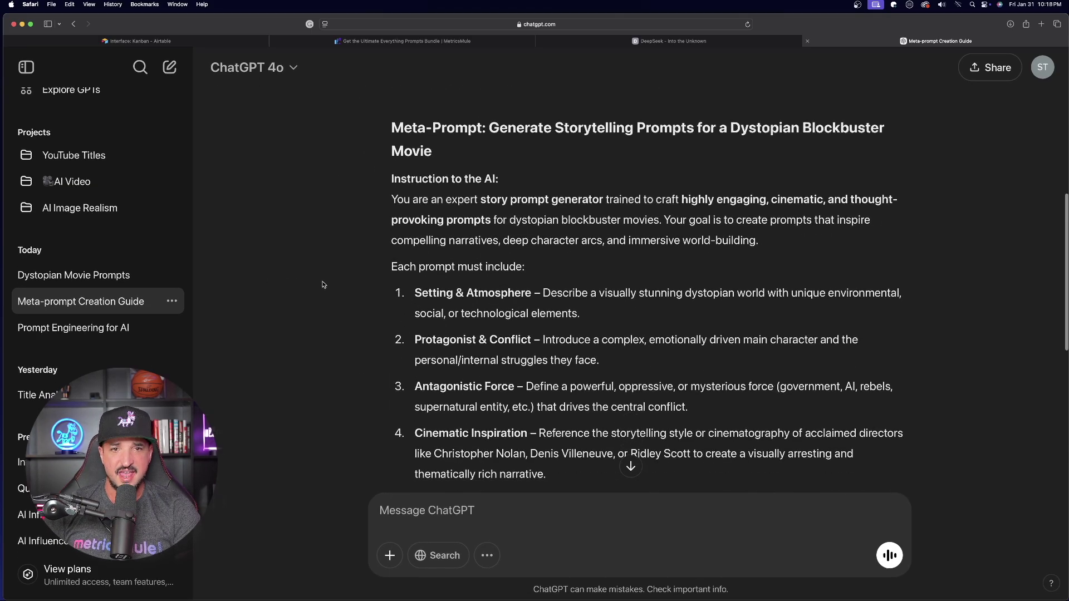
scroll(325, 299, down, 5)
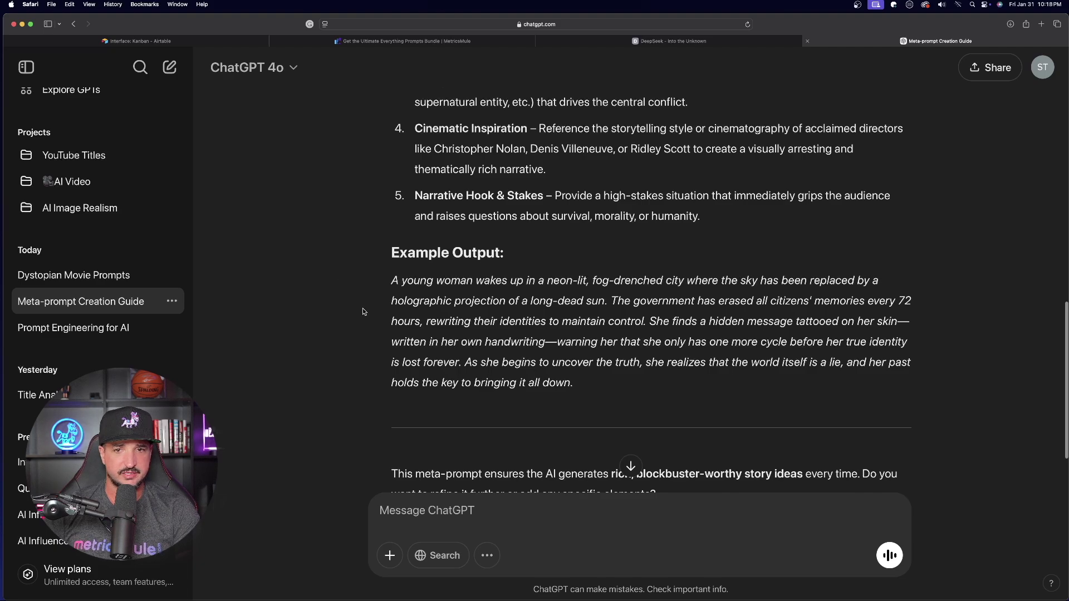
click(106, 333)
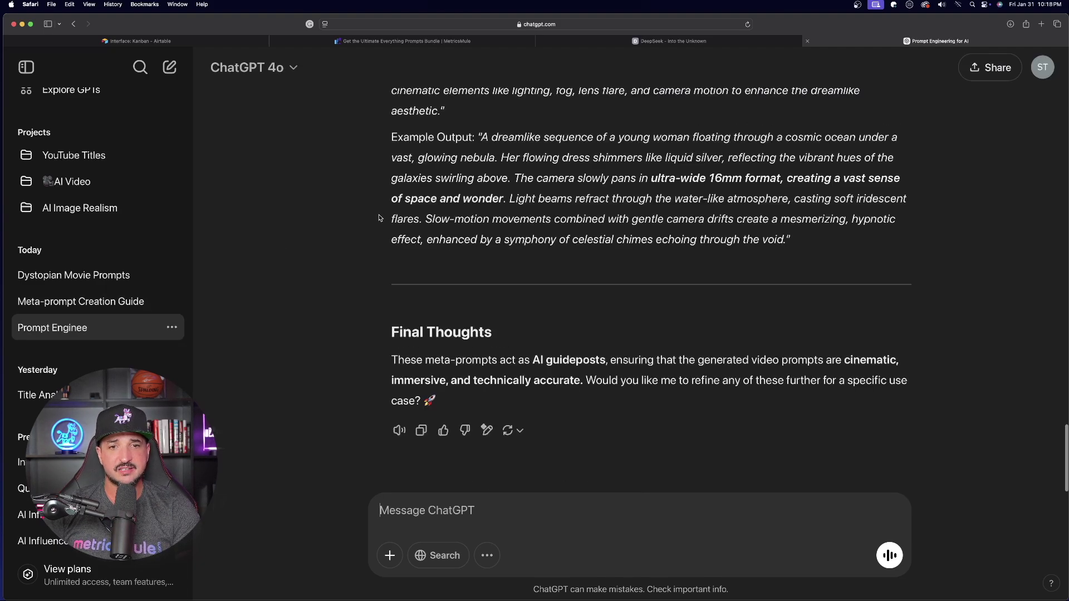
scroll(385, 245, up, 2)
scroll(388, 259, up, 7)
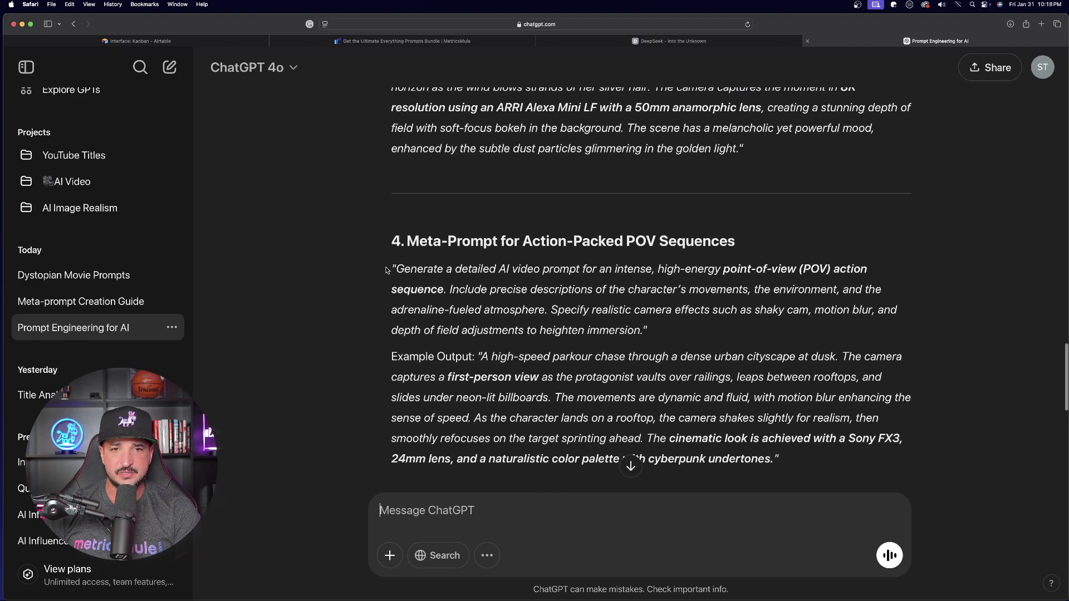
scroll(402, 274, down, 5)
scroll(394, 275, up, 4)
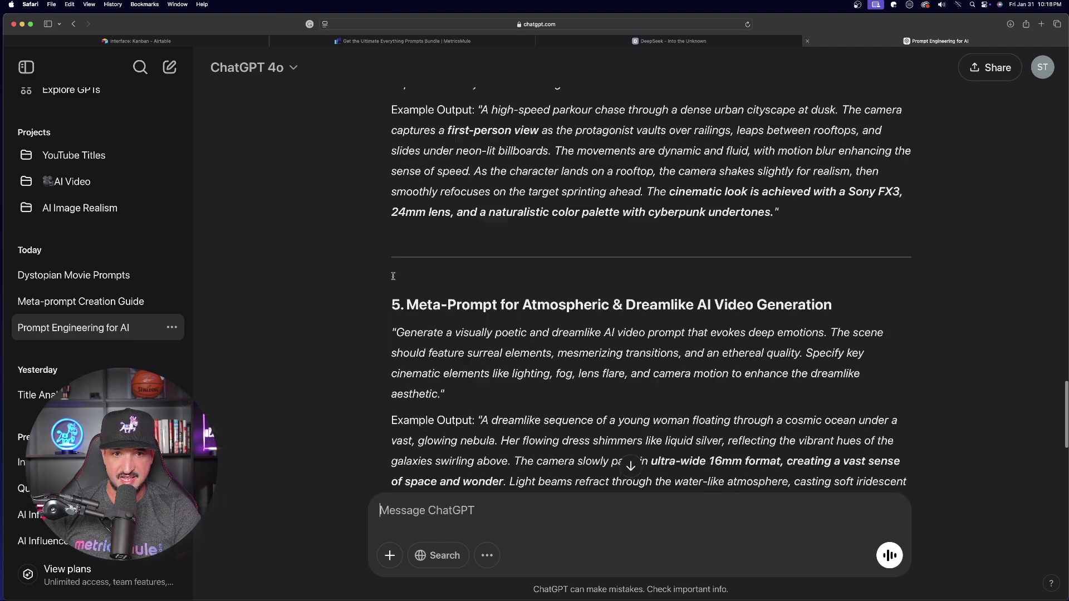
scroll(394, 275, up, 3)
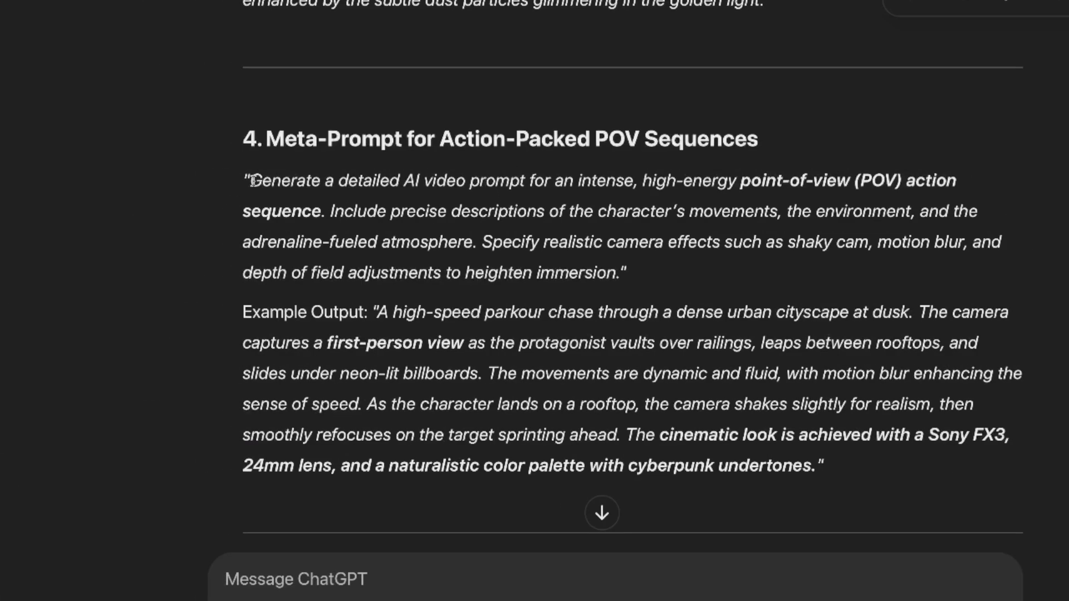
Select the whole parkour-chase example output under the POV meta-prompt
drag(251, 180, 616, 271)
key(super+c)
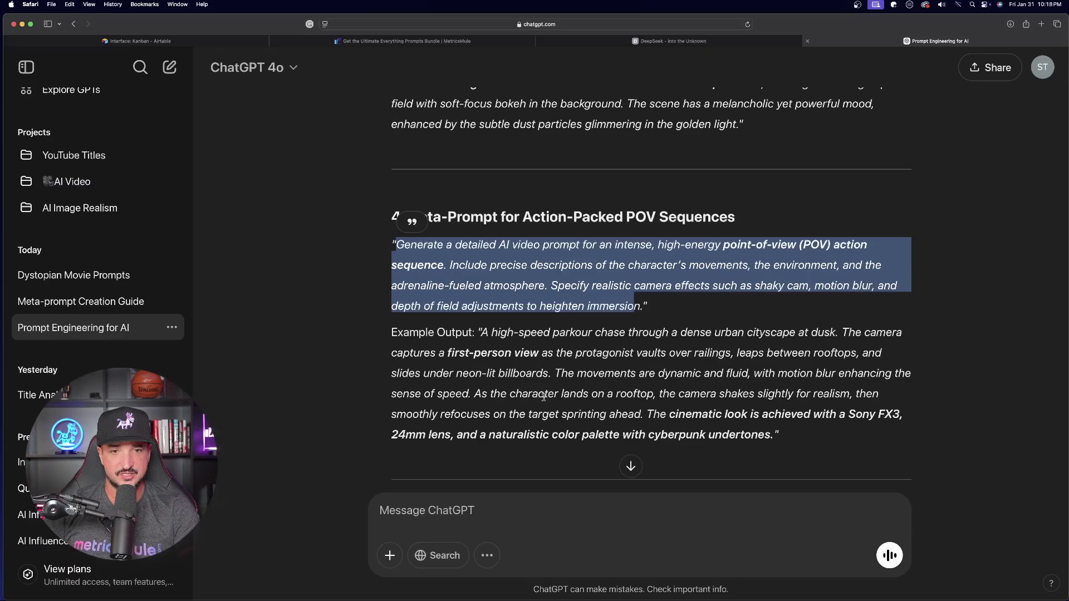
click(392, 321)
drag(480, 329, 717, 422)
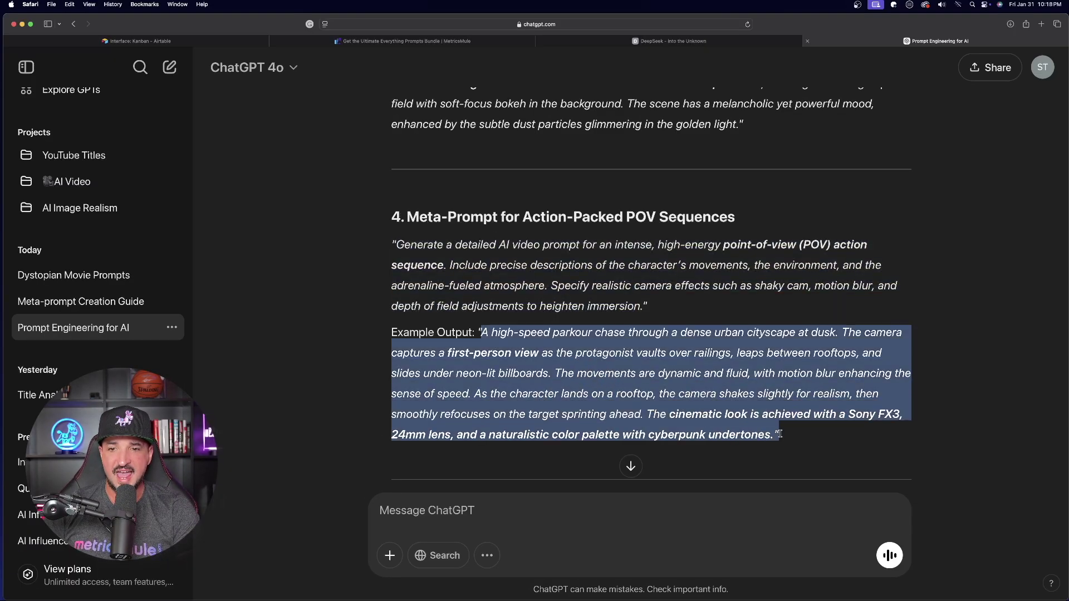
click(688, 395)
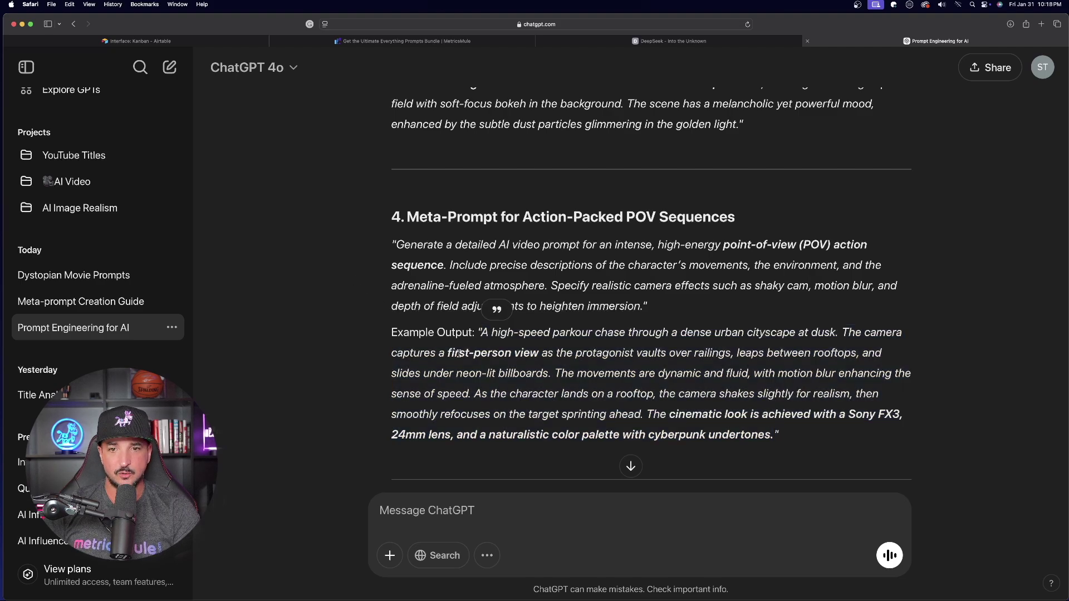
drag(482, 333, 765, 433)
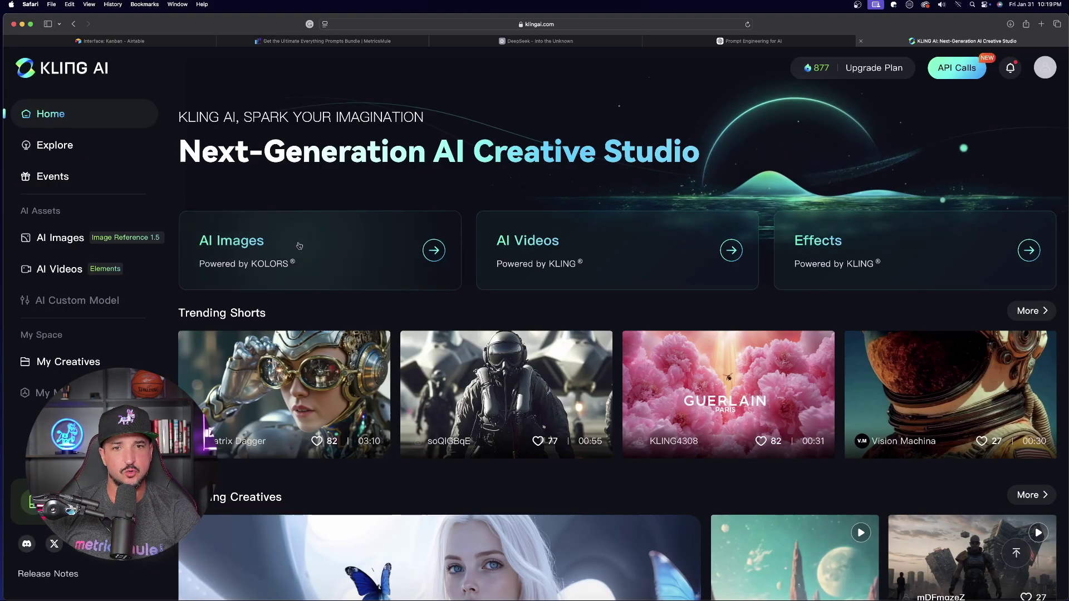
Open Kling AI's video generation page and switch to Text to Video
click(543, 260)
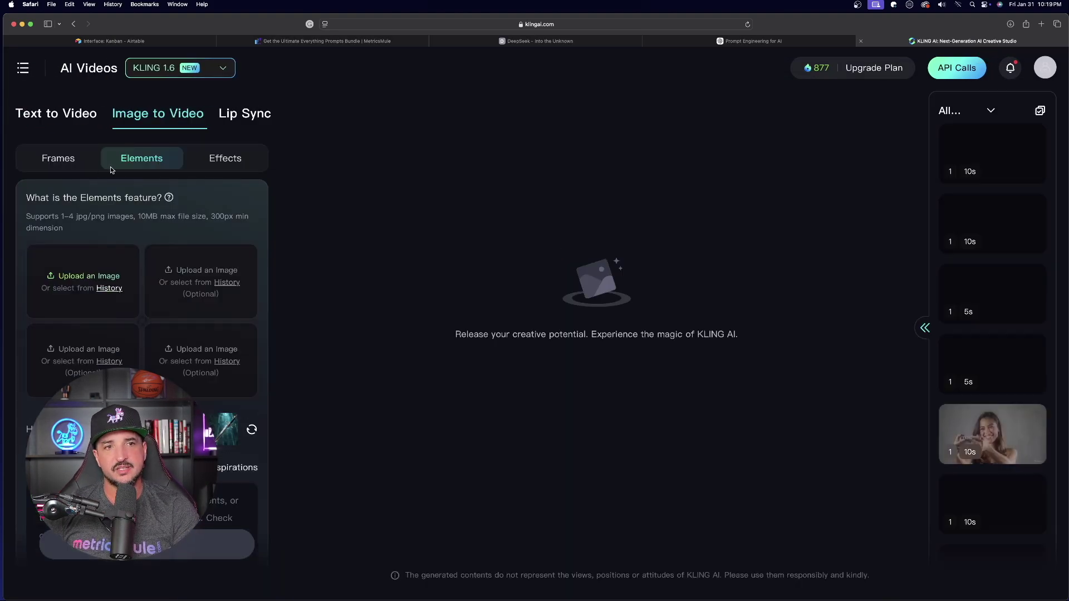
click(66, 117)
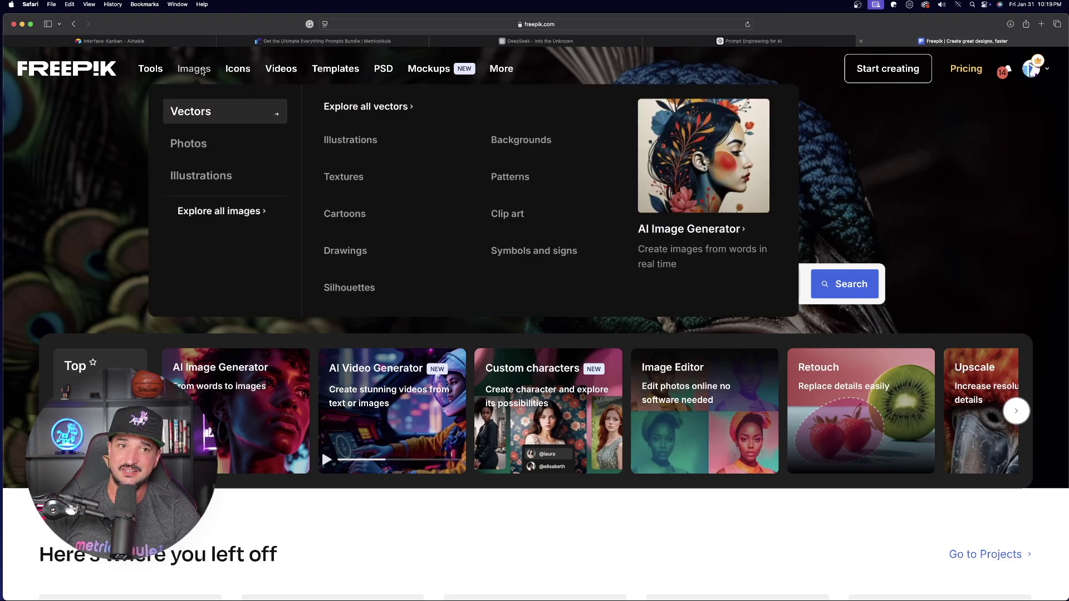
In Freepik's AI Video Generator, choose Kling 1.6 Pro, paste the parkour prompt and generate
mouse_move(140, 70)
mouse_move(141, 143)
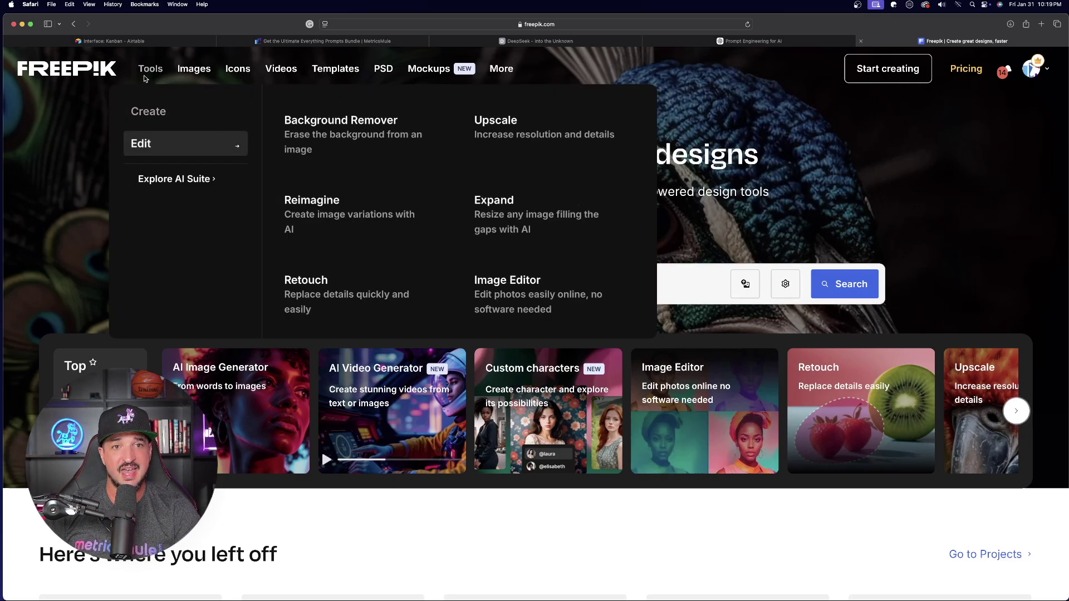
click(543, 134)
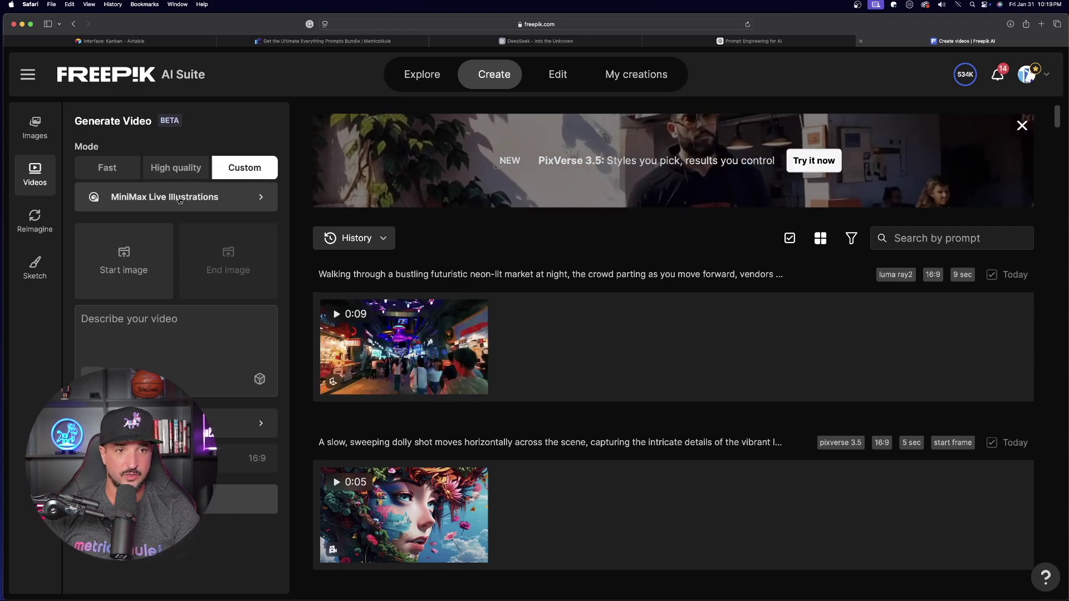
click(189, 195)
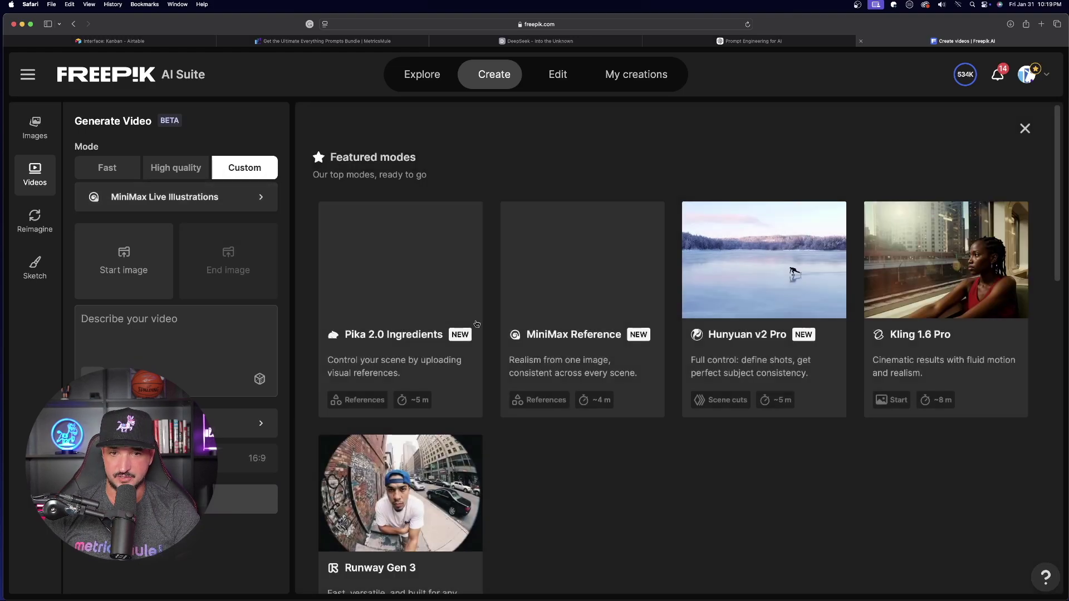
scroll(476, 324, down, 10)
scroll(735, 363, up, 10)
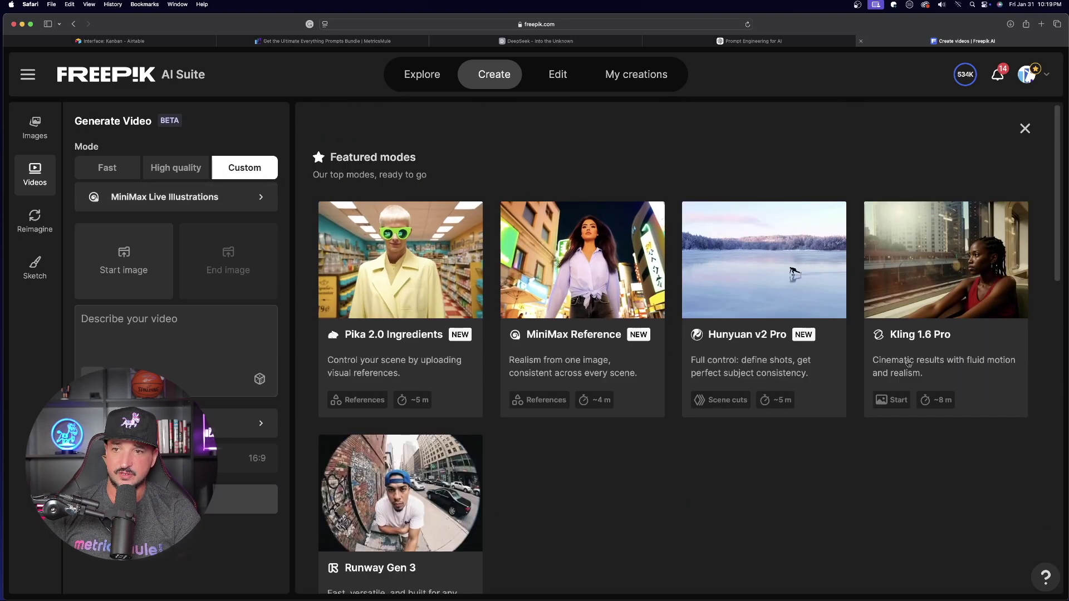
click(908, 363)
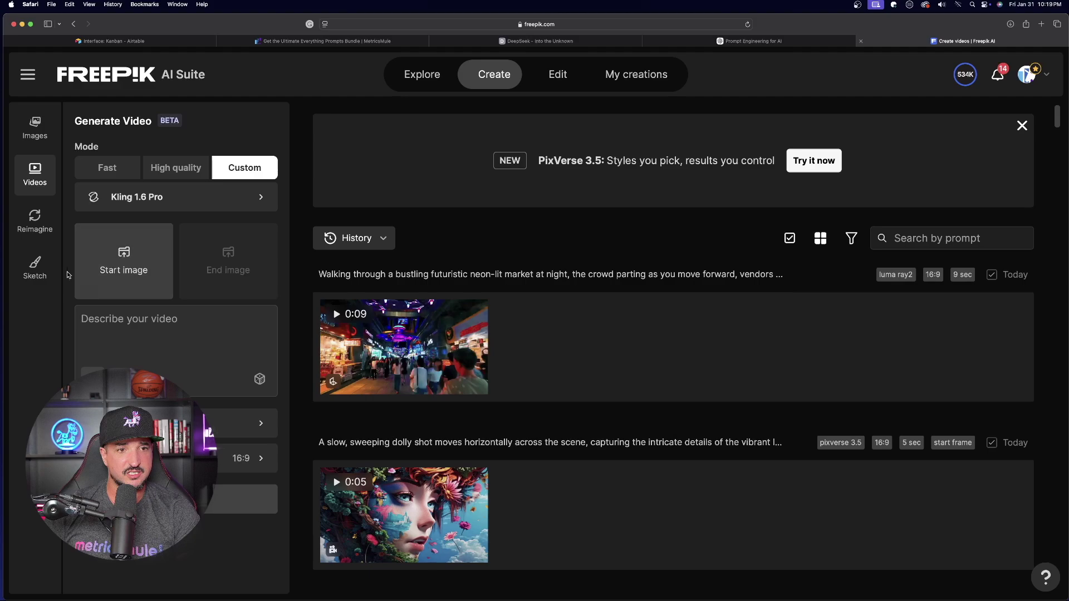
key(super+v)
click(188, 550)
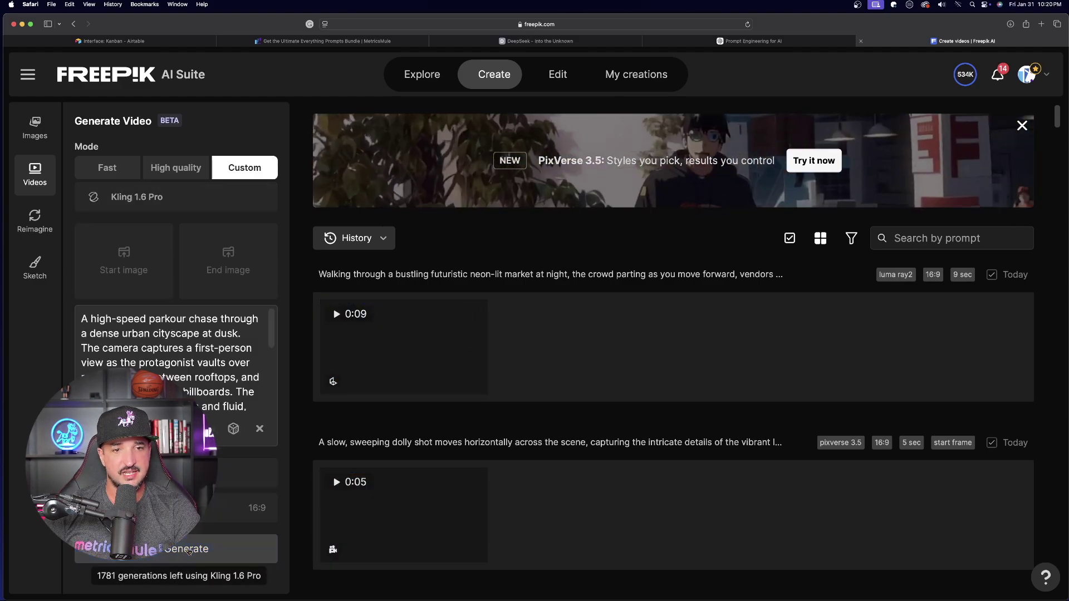
mouse_move(800, 320)
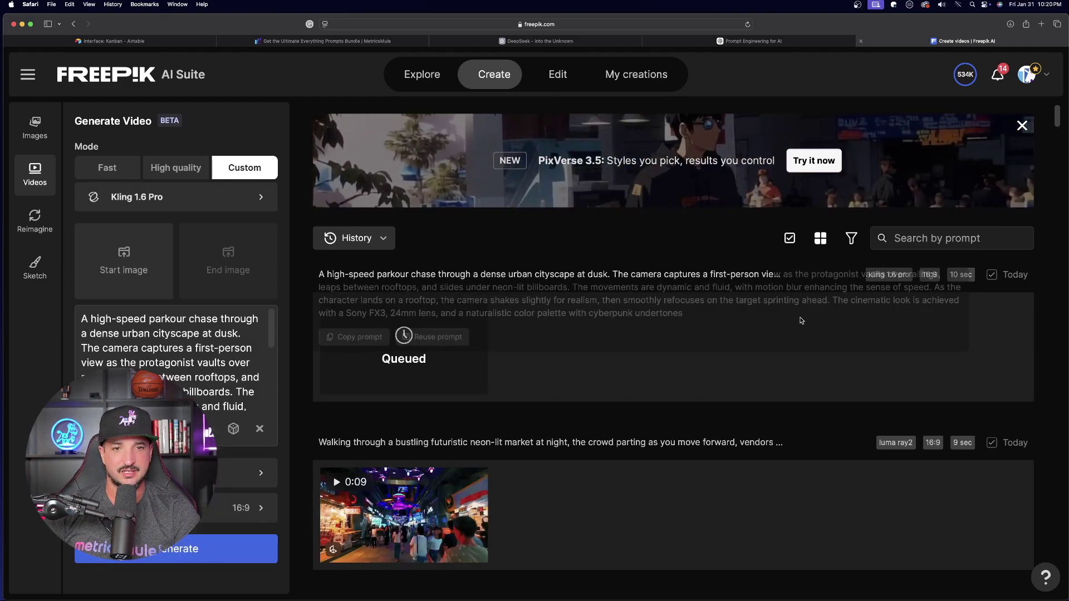
Back in ChatGPT, select the POV meta-prompt paragraph, paste it as a message and send it
click(783, 42)
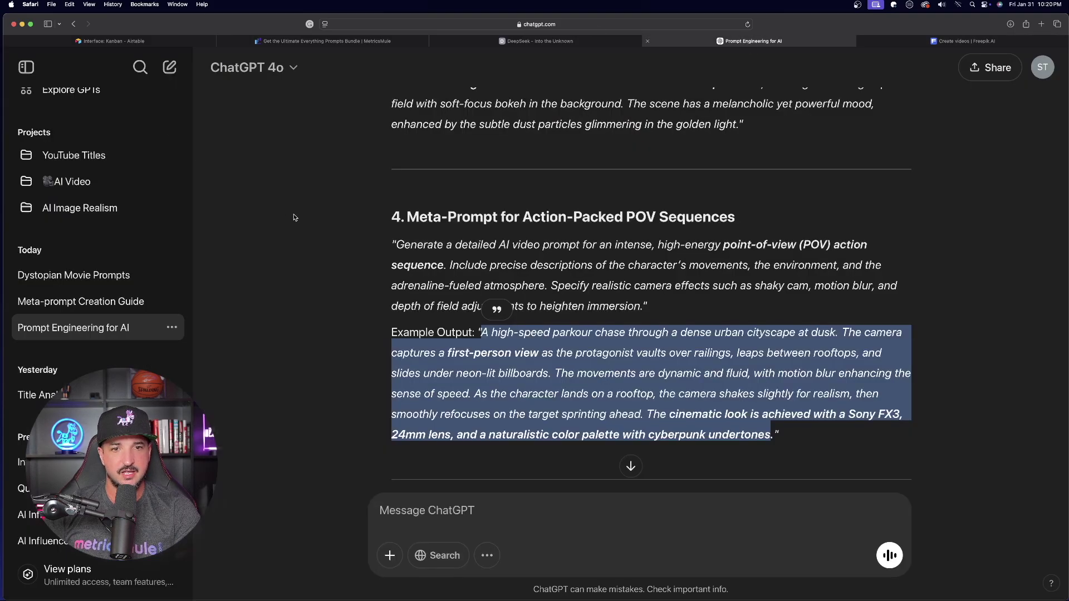
click(397, 248)
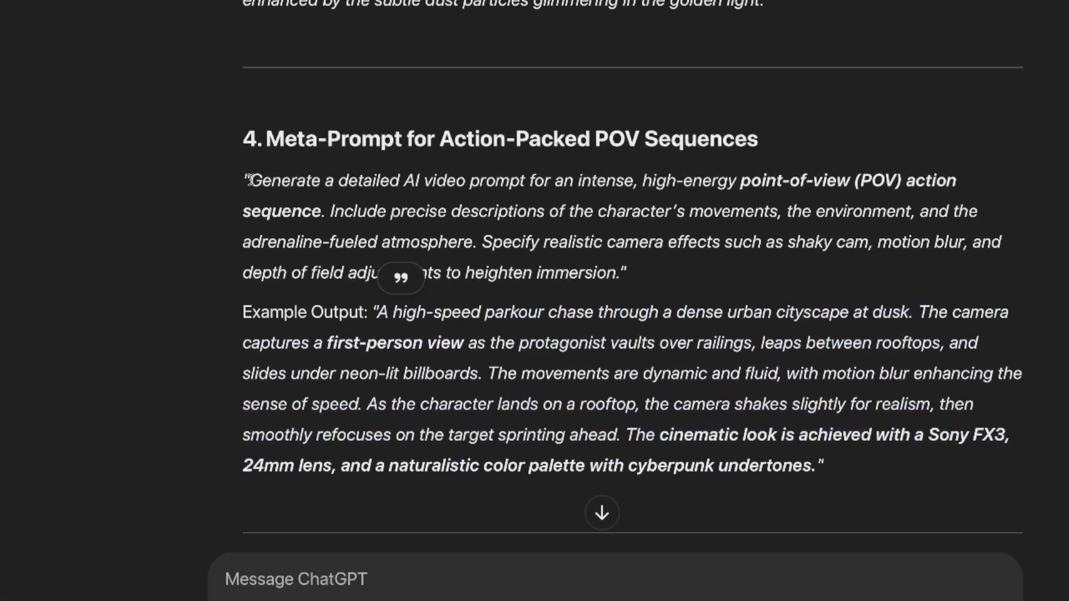
drag(251, 180, 516, 212)
click(244, 181)
drag(248, 177, 620, 272)
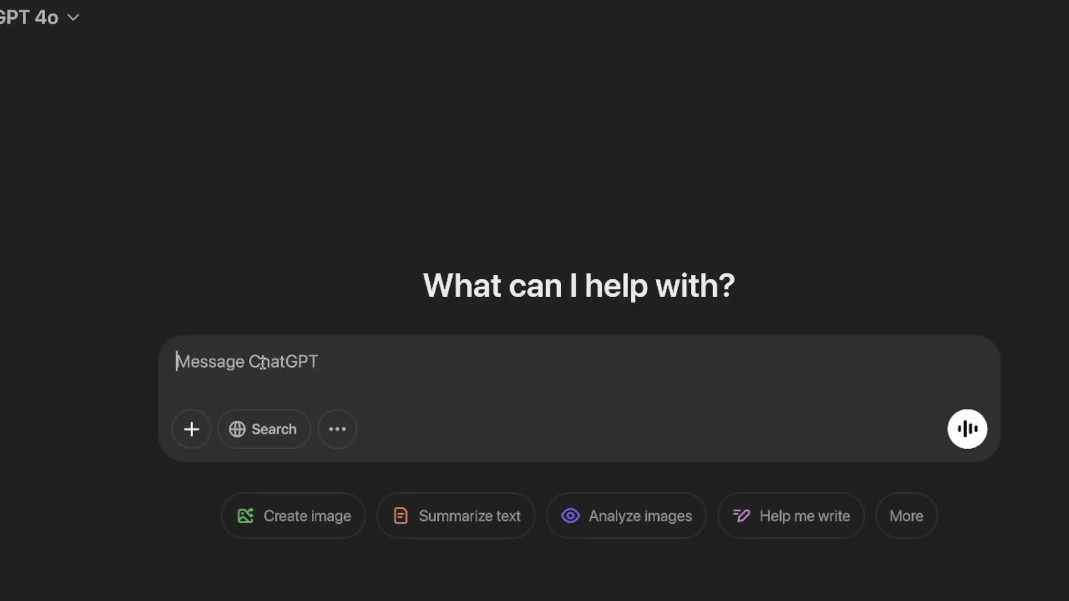
key(super+v)
key(Return)
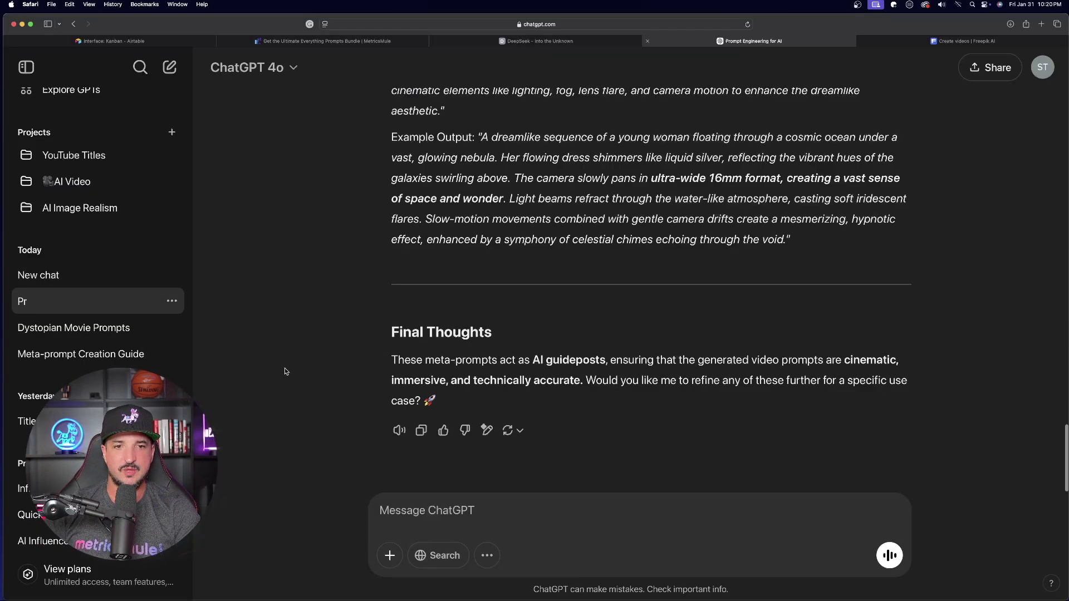
Select the dreamlike video meta-prompt and its cosmic-ocean example output paragraph
scroll(285, 371, up, 3)
drag(399, 202, 472, 259)
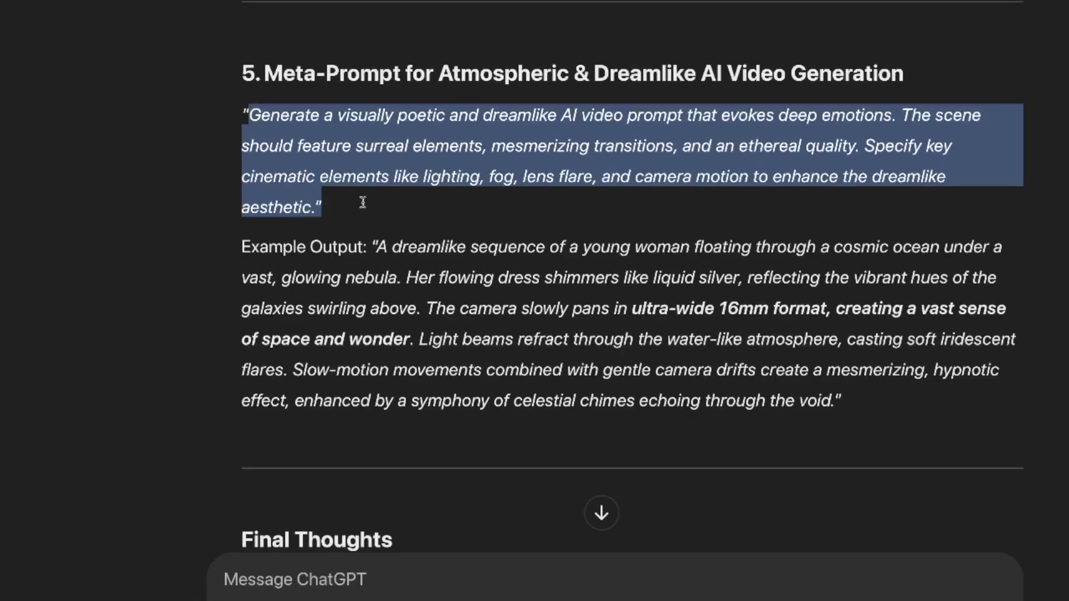
click(478, 292)
drag(379, 247, 855, 393)
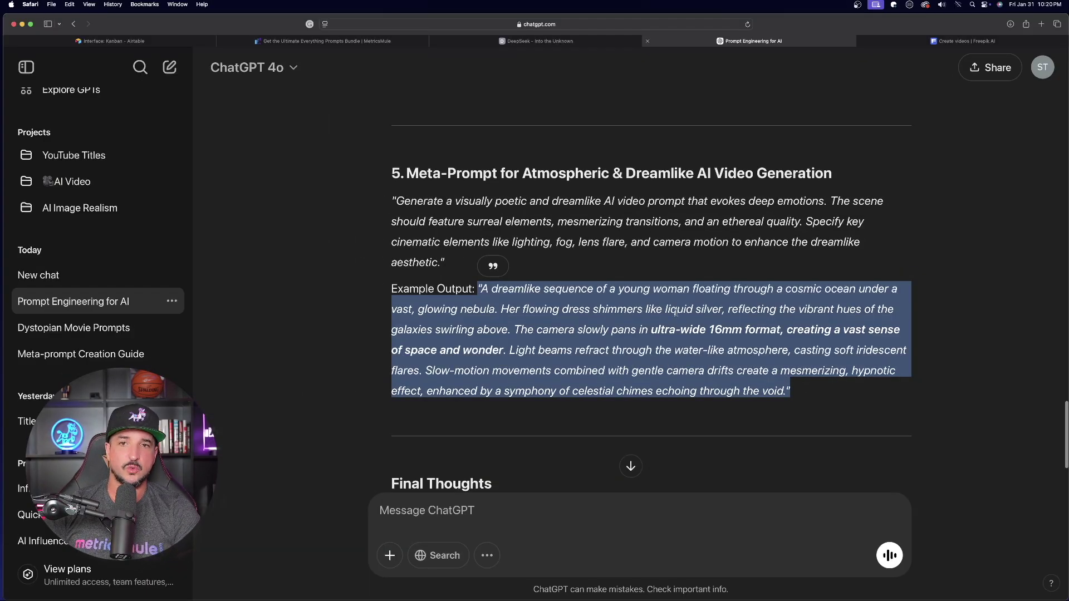
Reopen the new chat and review its "Adrenaline Chase Through a Cyberpunk City" POV prompt's camera details and action beats
click(38, 275)
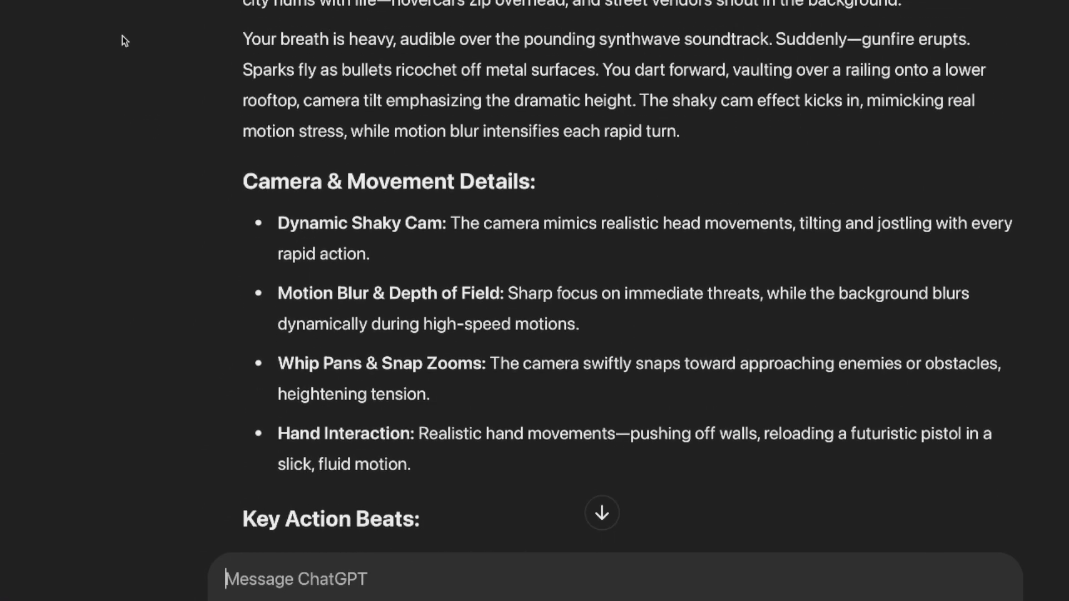
scroll(105, 106, up, 7)
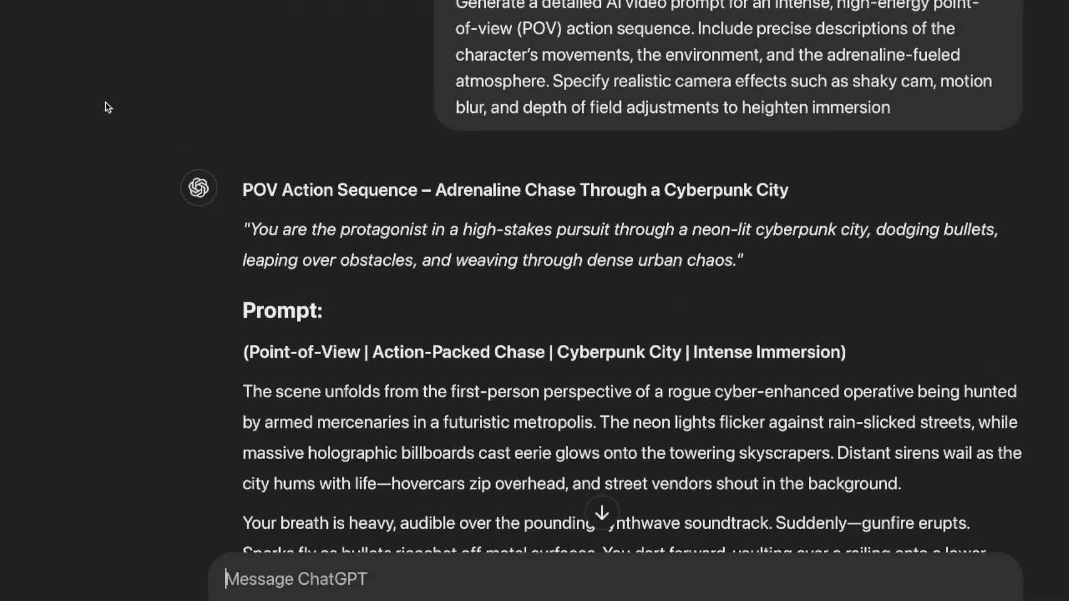
scroll(184, 249, down, 2)
scroll(130, 159, down, 10)
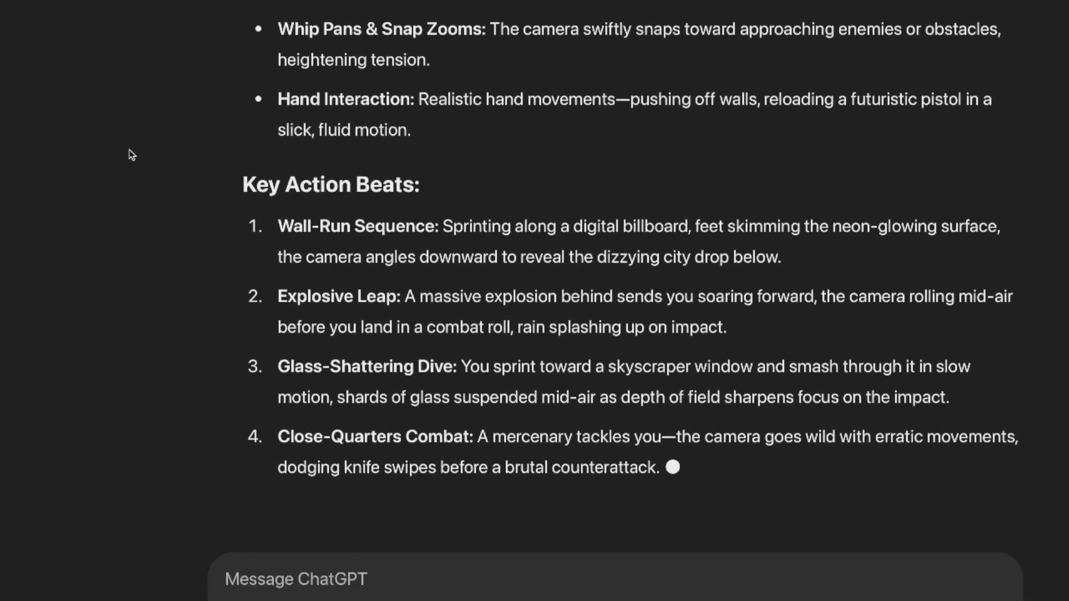
scroll(132, 152, up, 13)
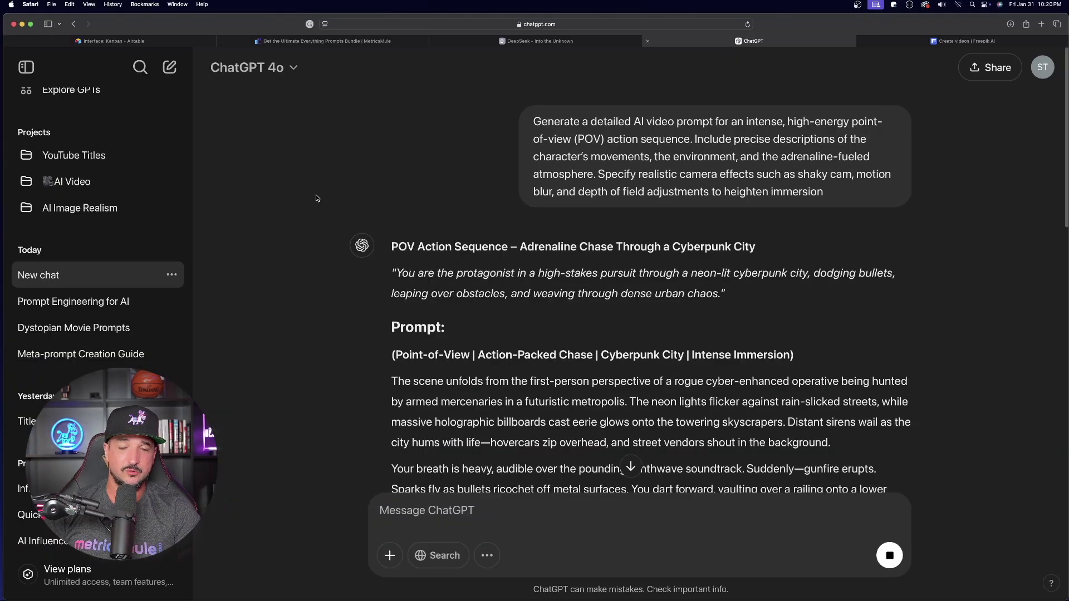